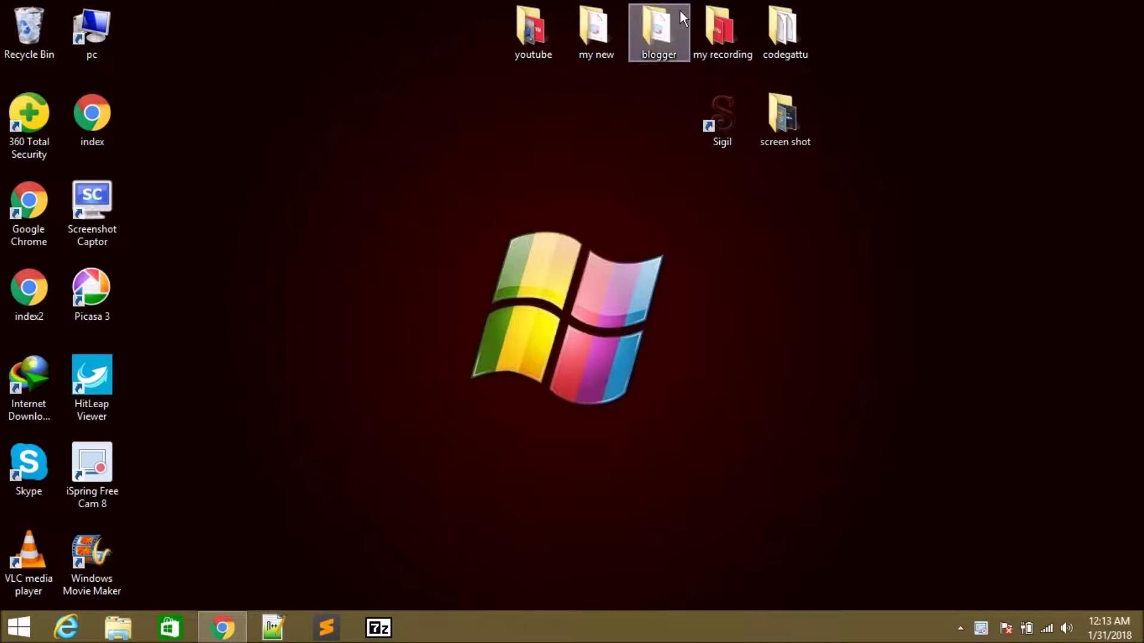
pyautogui.rightClick(426, 108)
pyautogui.click(464, 149)
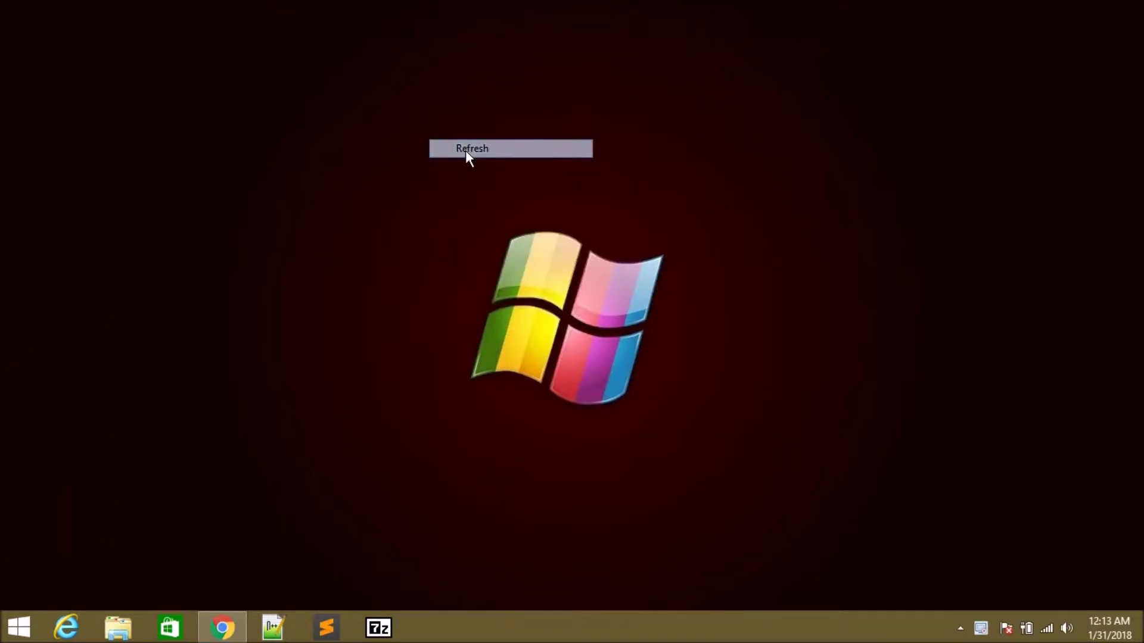
pyautogui.rightClick(387, 182)
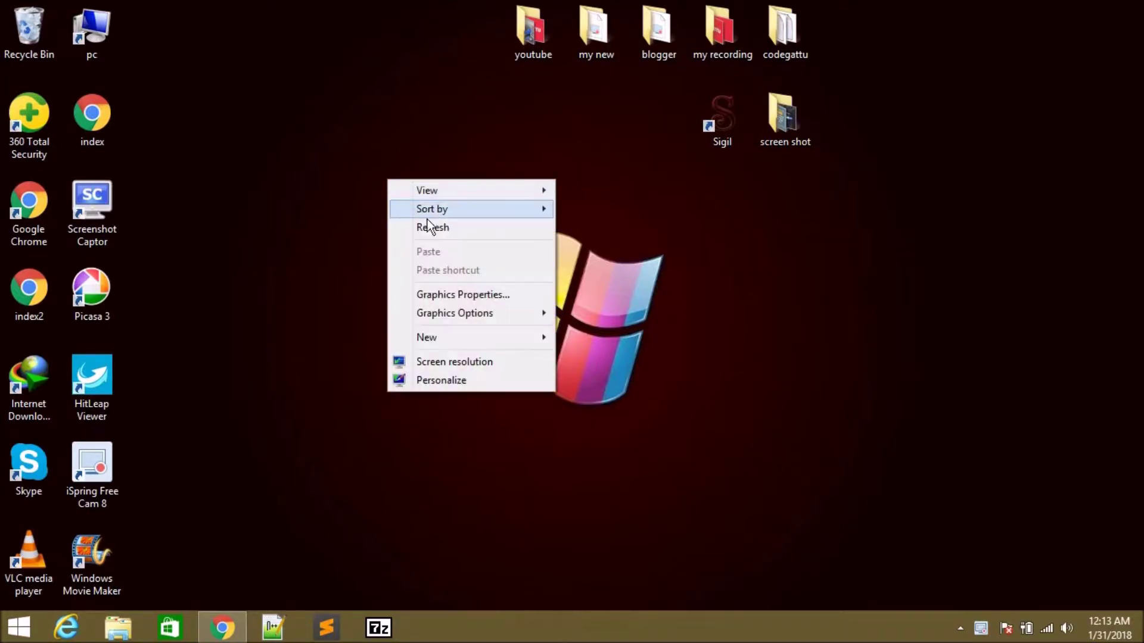
pyautogui.click(427, 221)
pyautogui.rightClick(293, 124)
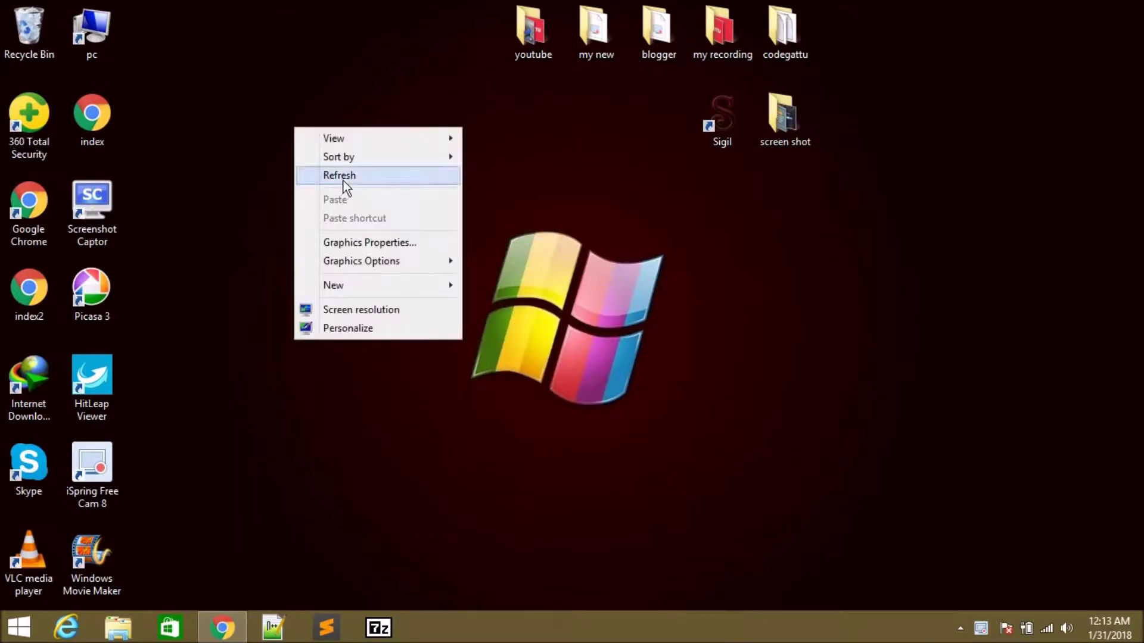
pyautogui.click(345, 180)
pyautogui.rightClick(344, 180)
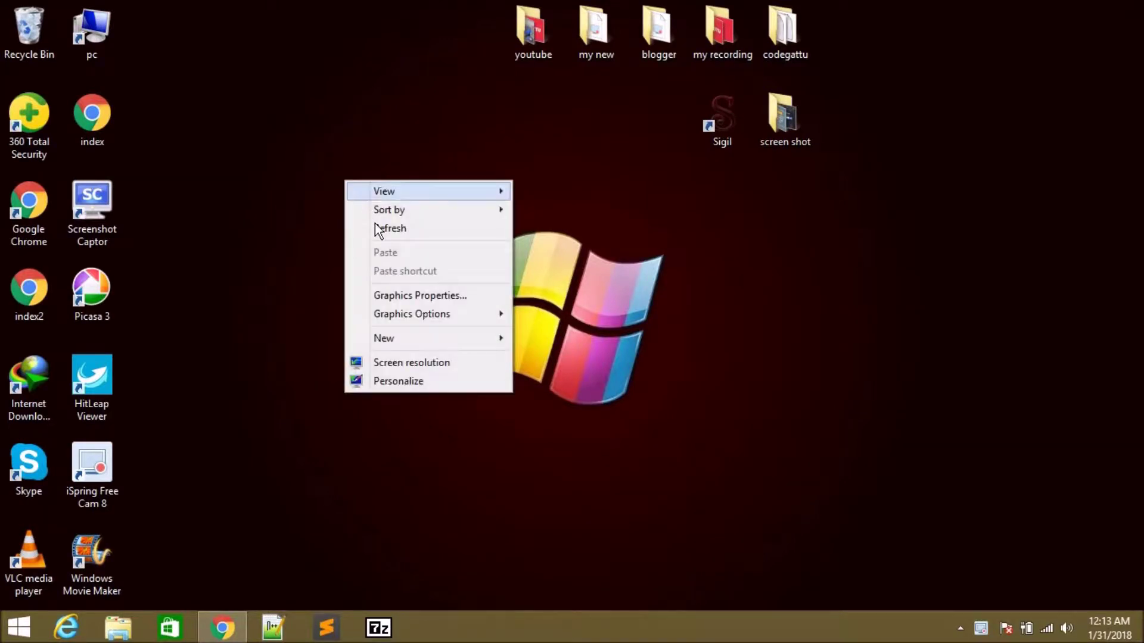
pyautogui.click(374, 224)
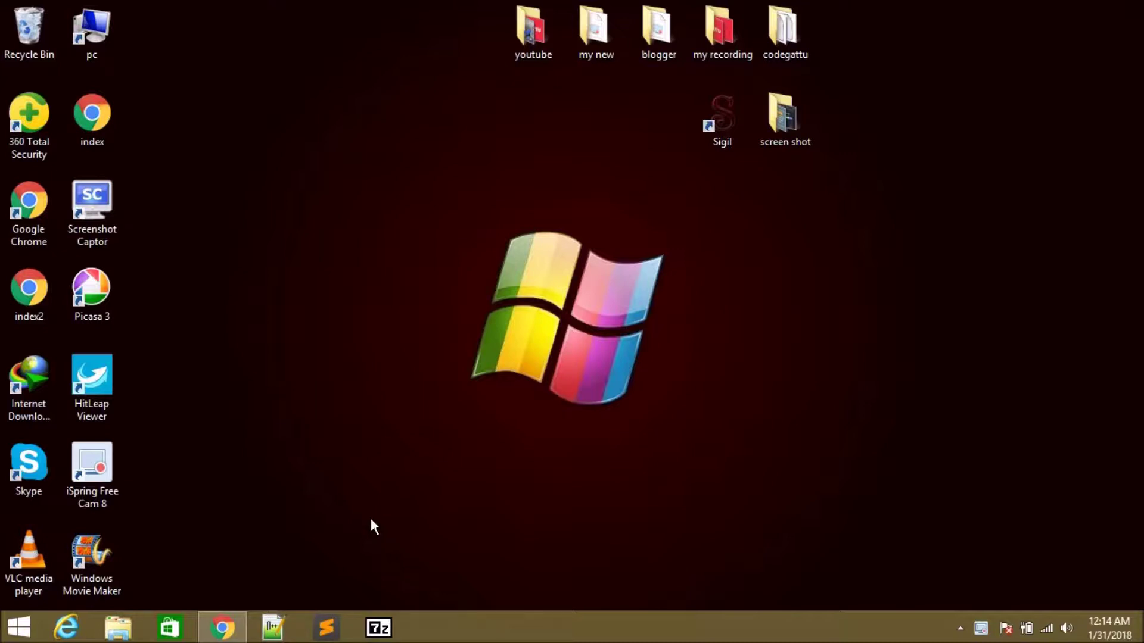
# Switch to Chrome and open the Layout page of the coderwale blog in Blogger, down to its sidebar section.
pyautogui.moveTo(243, 627)
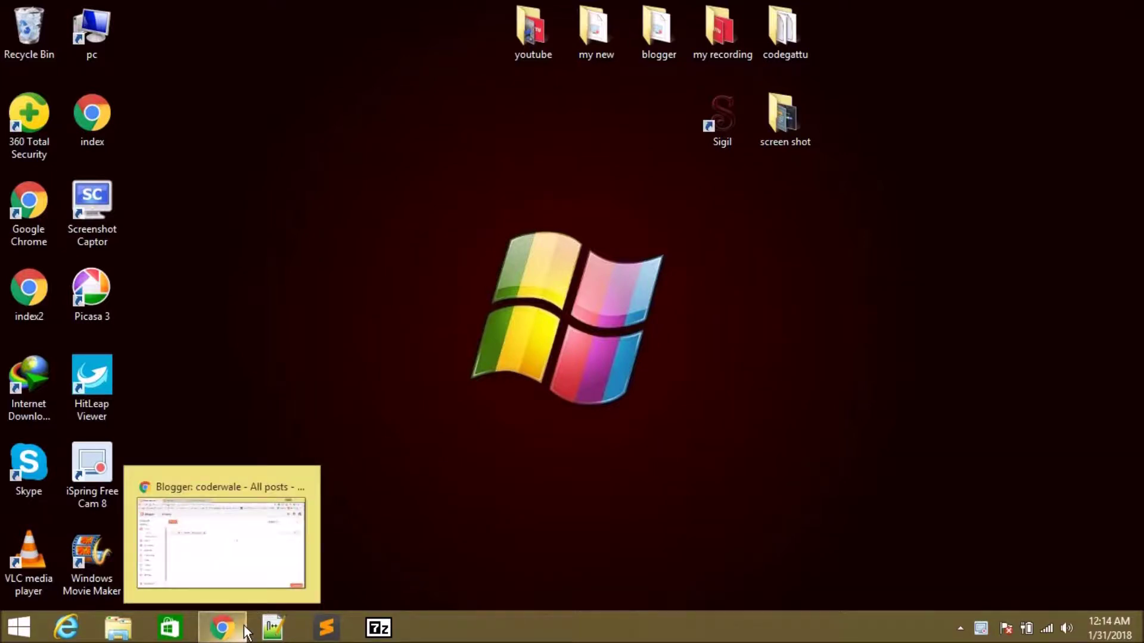
pyautogui.click(220, 539)
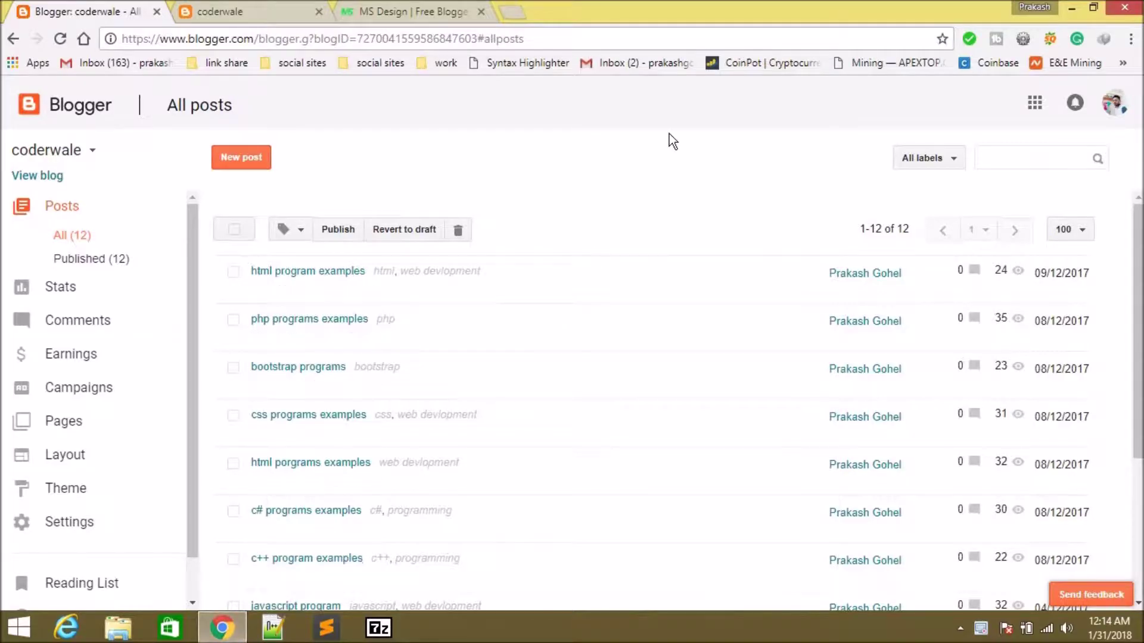
pyautogui.rightClick(597, 166)
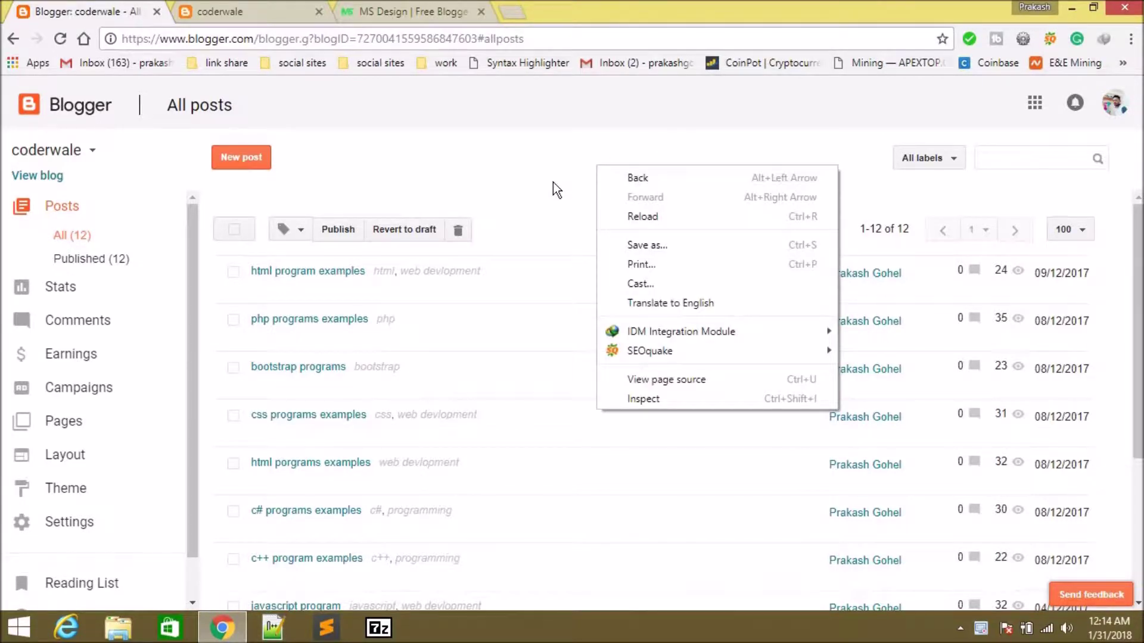
pyautogui.click(552, 183)
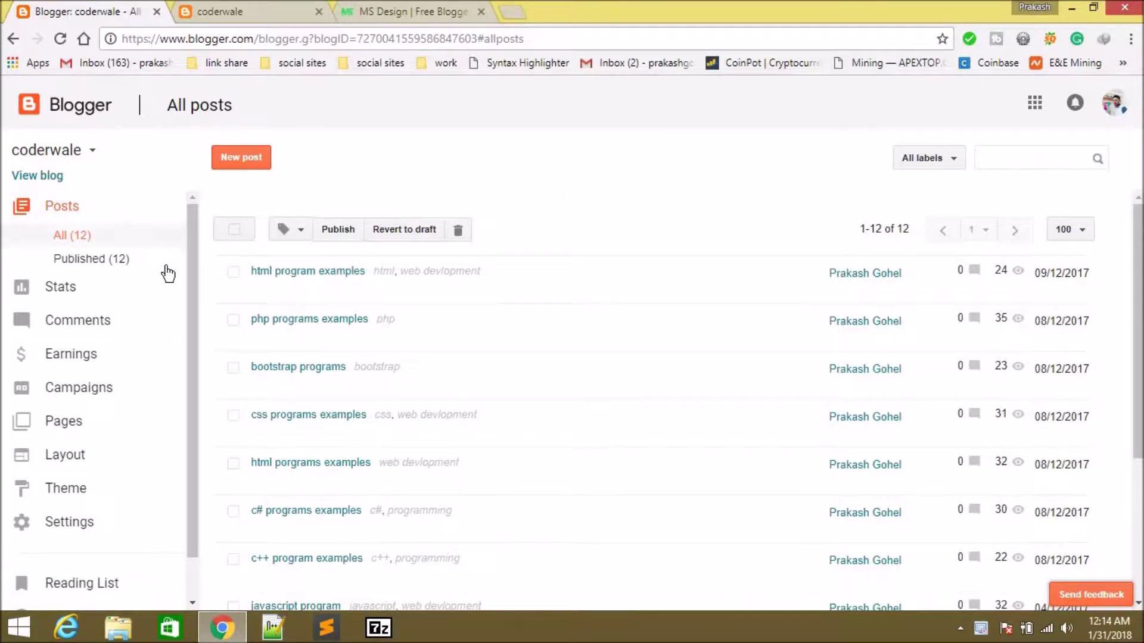
pyautogui.moveTo(192, 272); pyautogui.dragTo(188, 328)
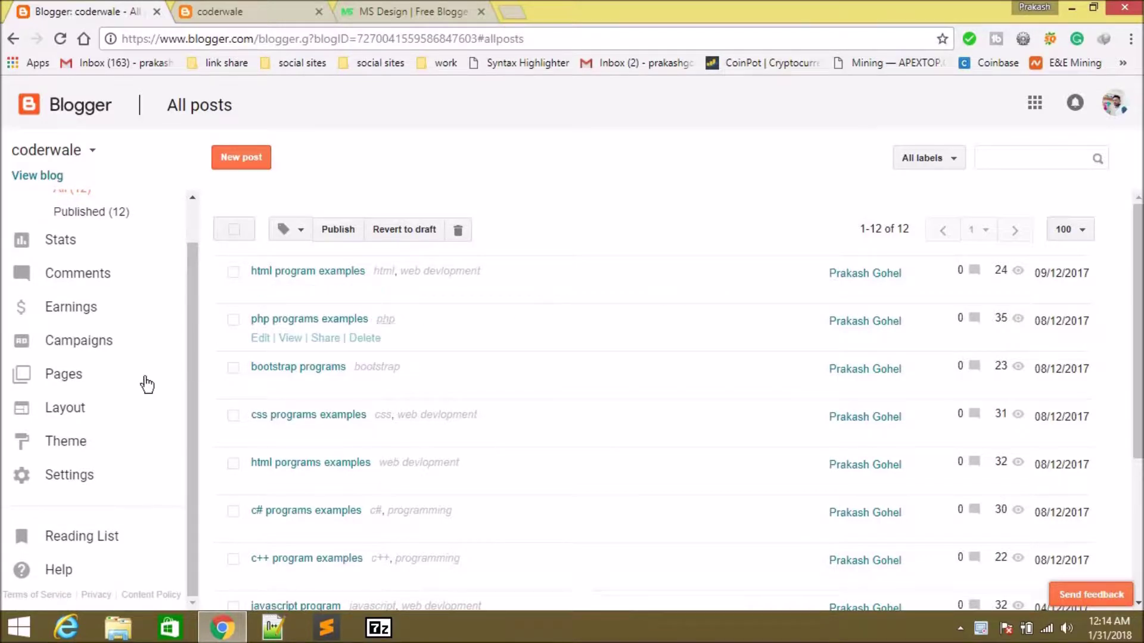
pyautogui.click(120, 406)
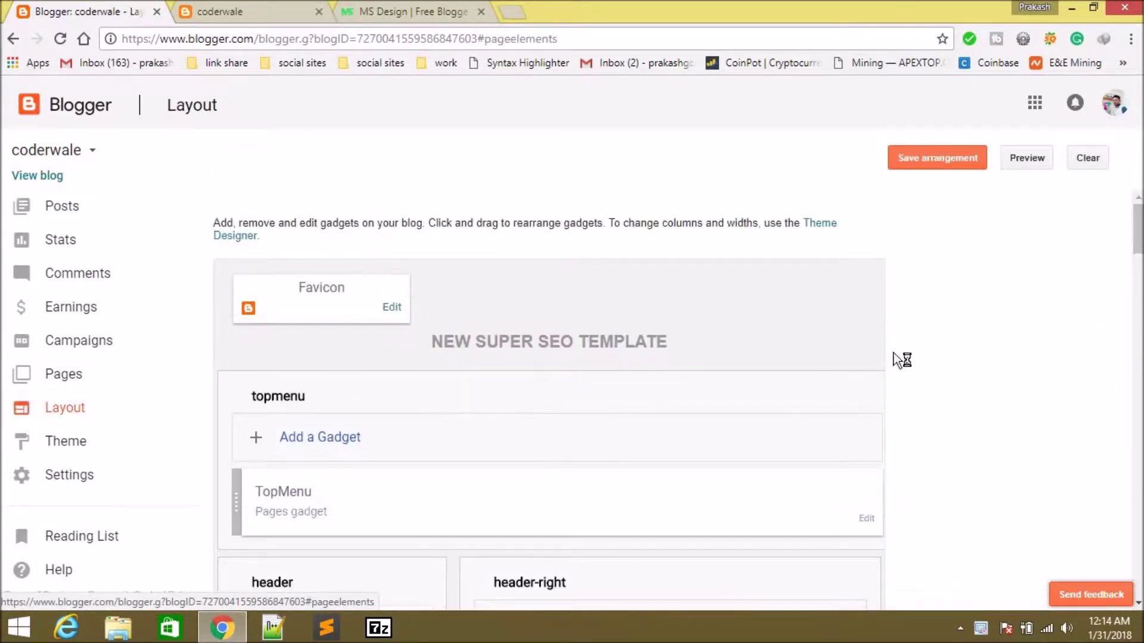
pyautogui.scroll(-7, 739, 351)
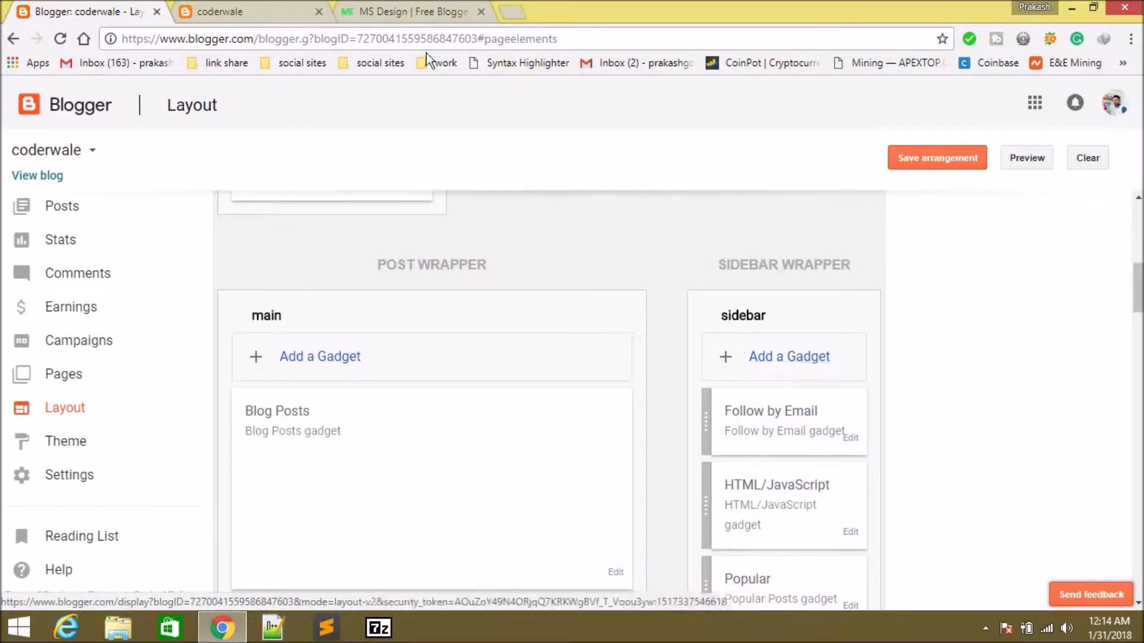
# Switch to the MS Design site at msdesignbd.com and look through the Blogger template posts on its home page.
pyautogui.click(374, 8)
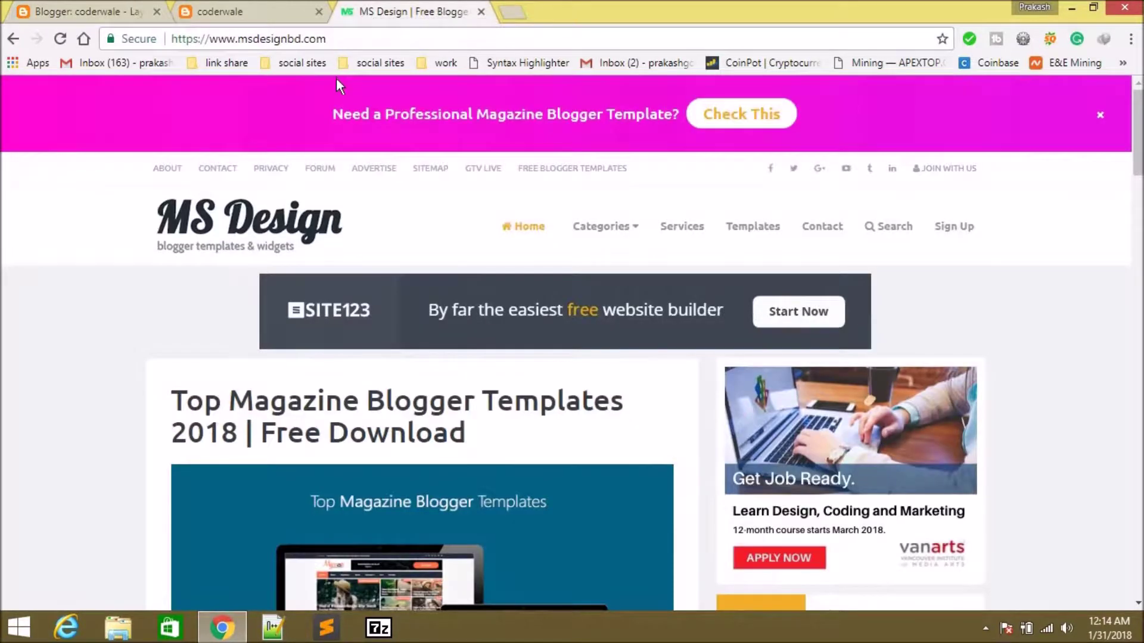
pyautogui.moveTo(328, 39); pyautogui.dragTo(177, 39)
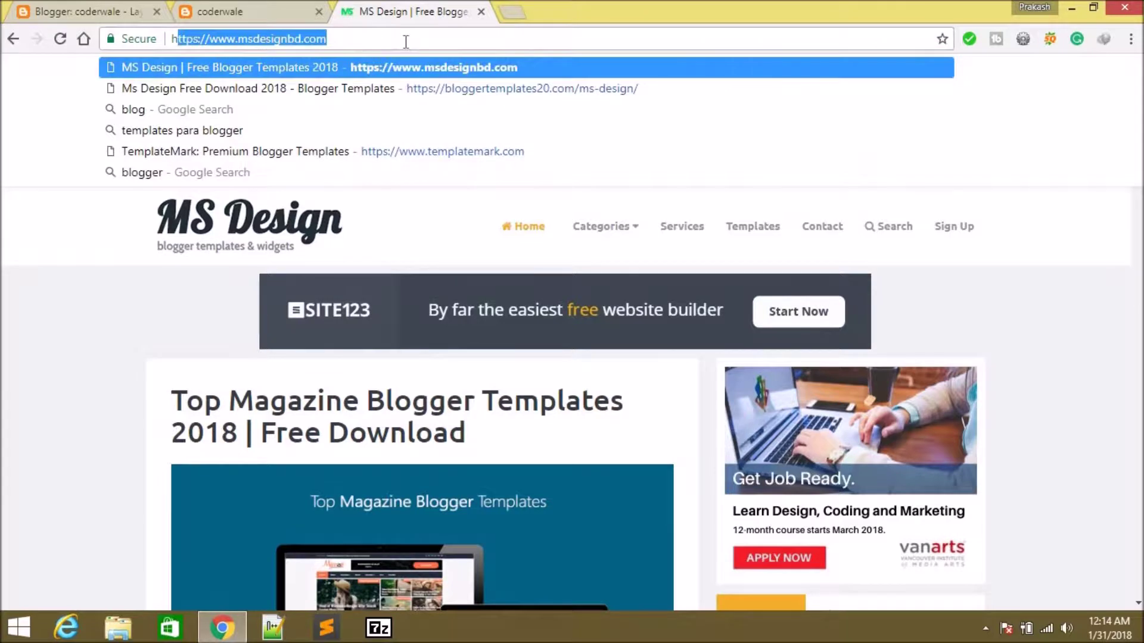
pyautogui.click(406, 41)
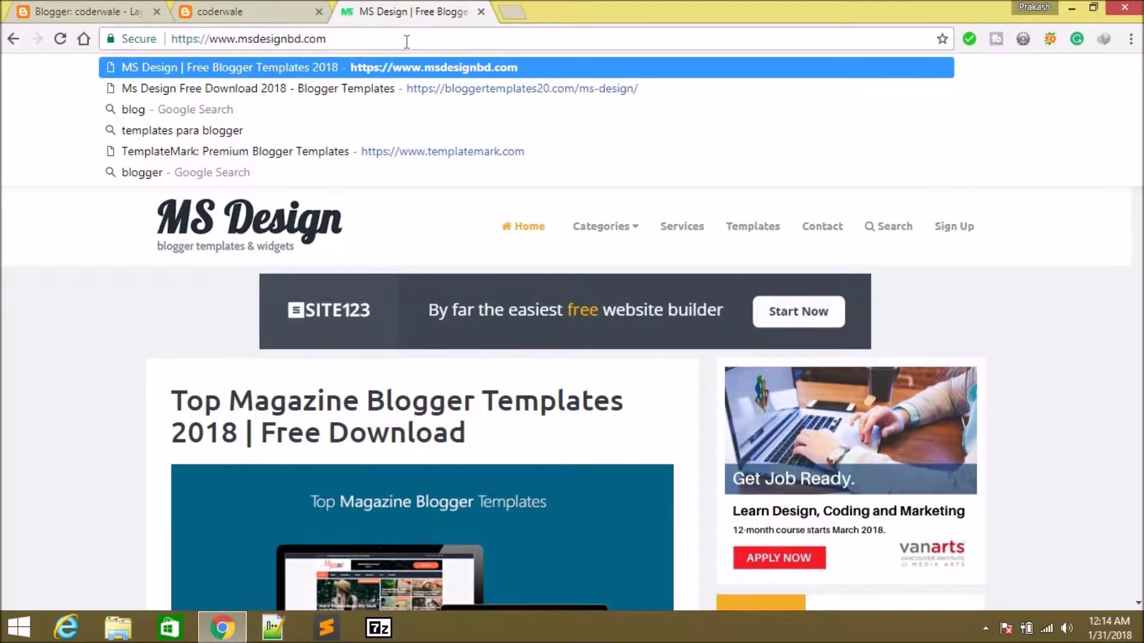
pyautogui.click(34, 333)
pyautogui.moveTo(641, 243)
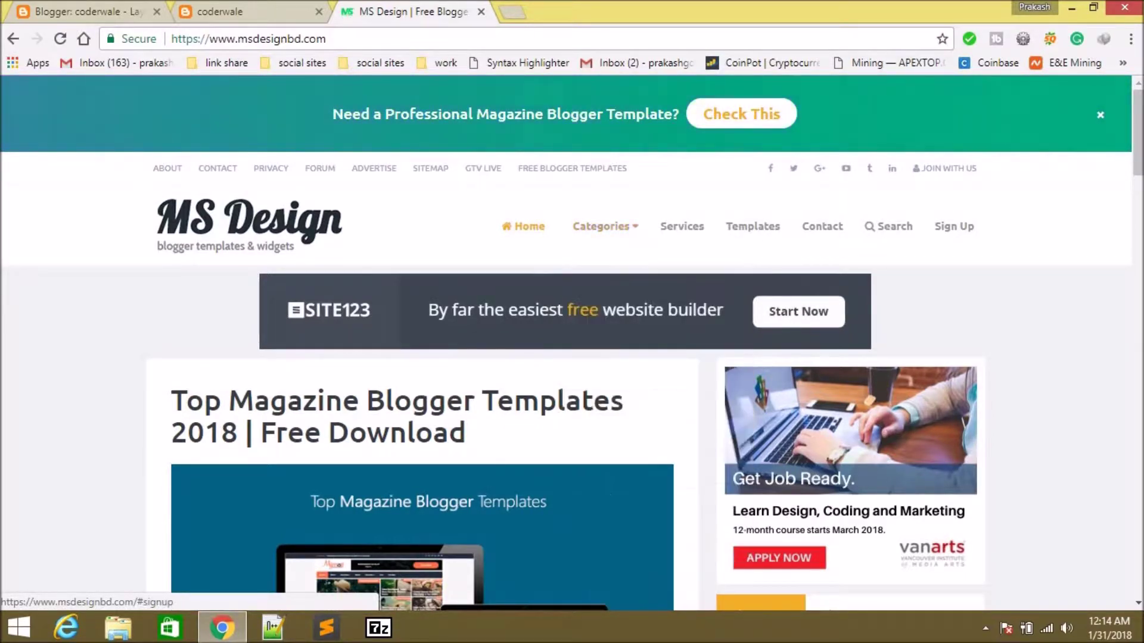
pyautogui.scroll(-2, 571, 343)
pyautogui.scroll(1, 572, 344)
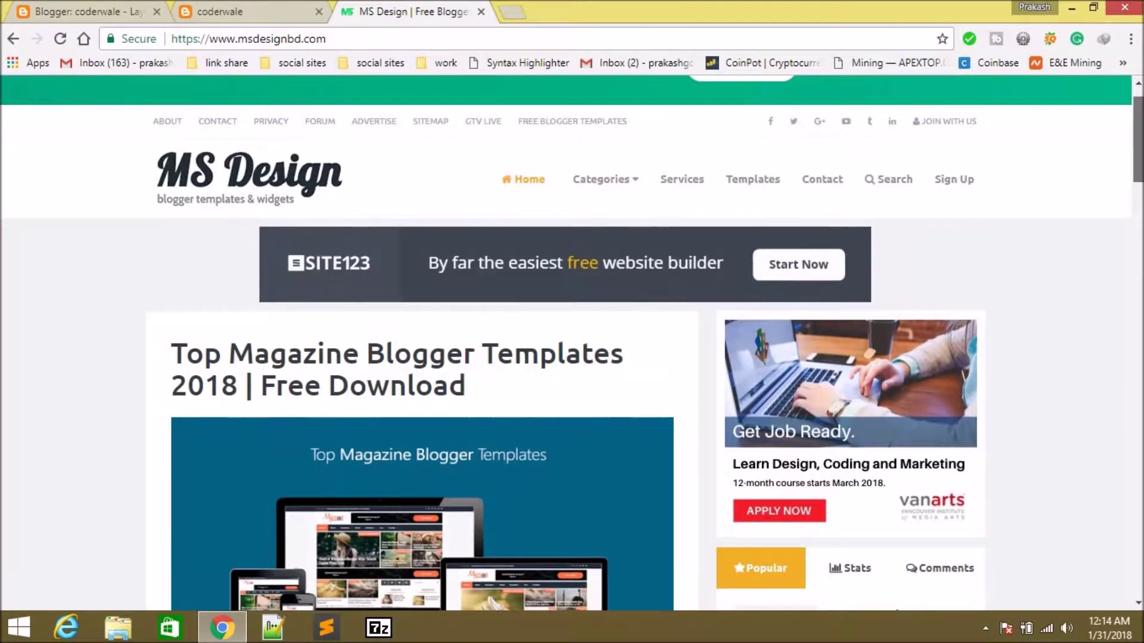
pyautogui.scroll(-5, 572, 343)
pyautogui.scroll(-3, 572, 343)
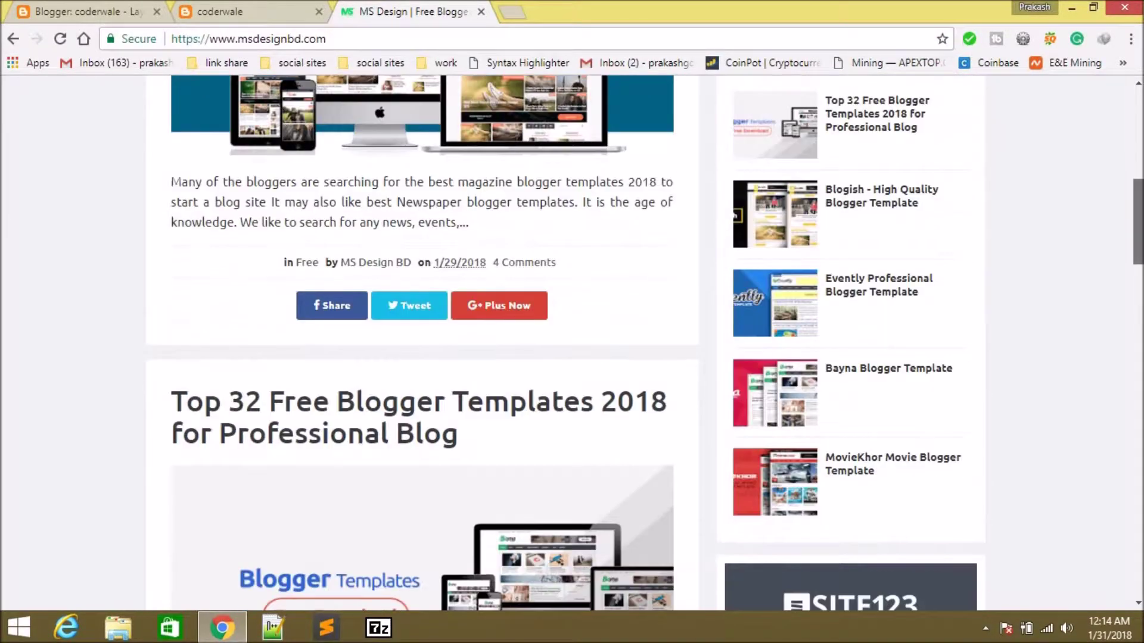
pyautogui.scroll(-10, 571, 343)
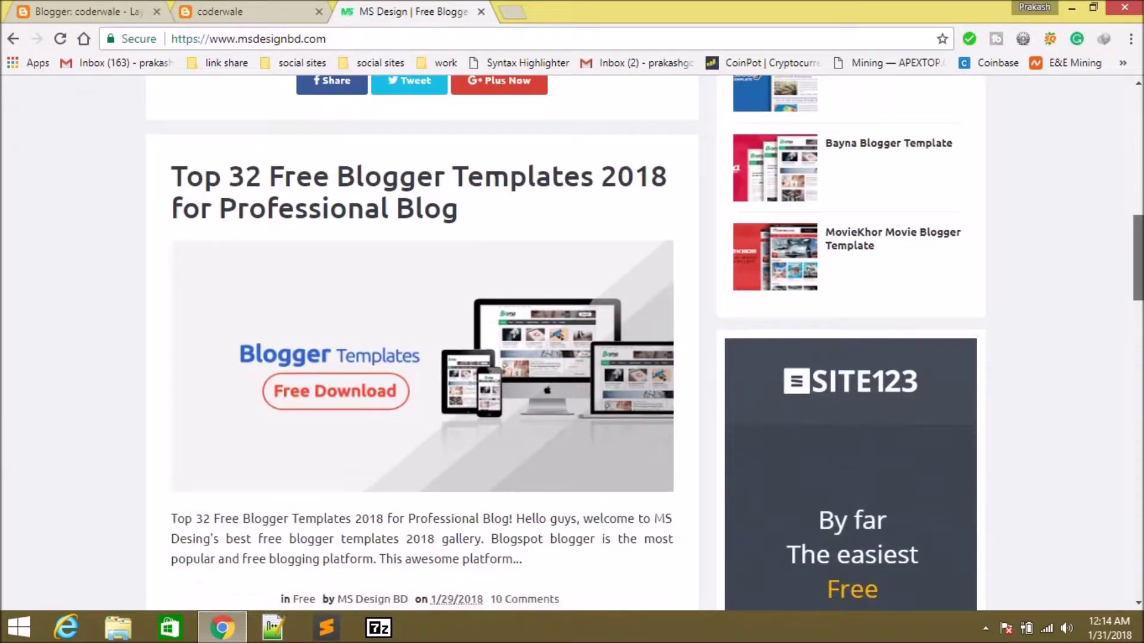
pyautogui.scroll(-8, 572, 343)
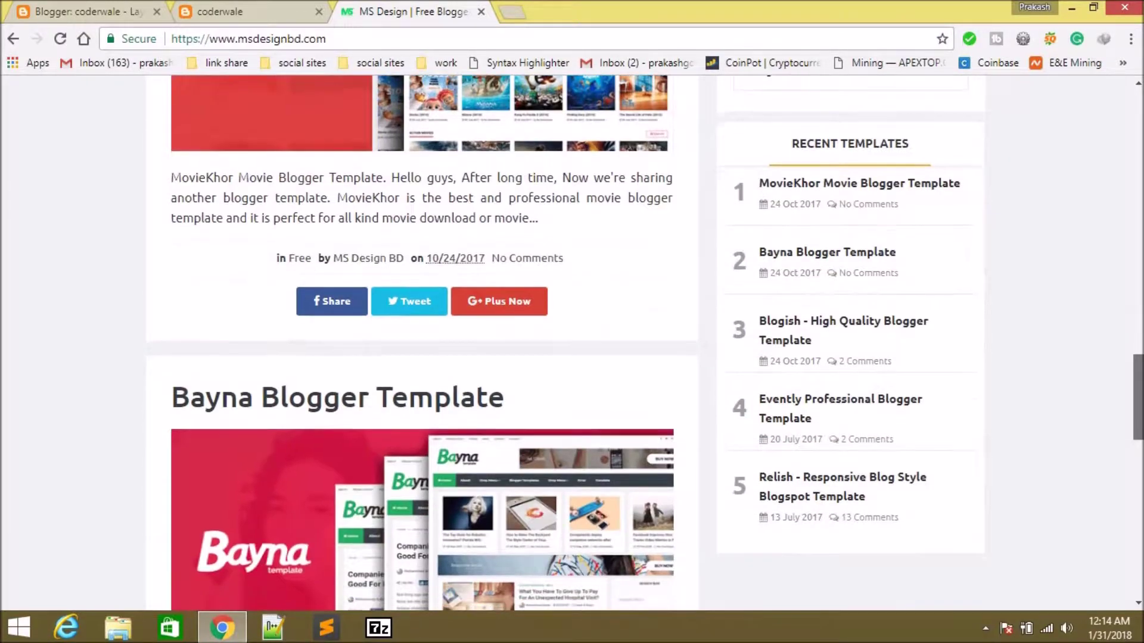
pyautogui.moveTo(1137, 405); pyautogui.dragTo(1139, 140)
# Browse the site's Widgets category and open the post "2 Best Email Subscribe Widget for Blogger".
pyautogui.moveTo(608, 227)
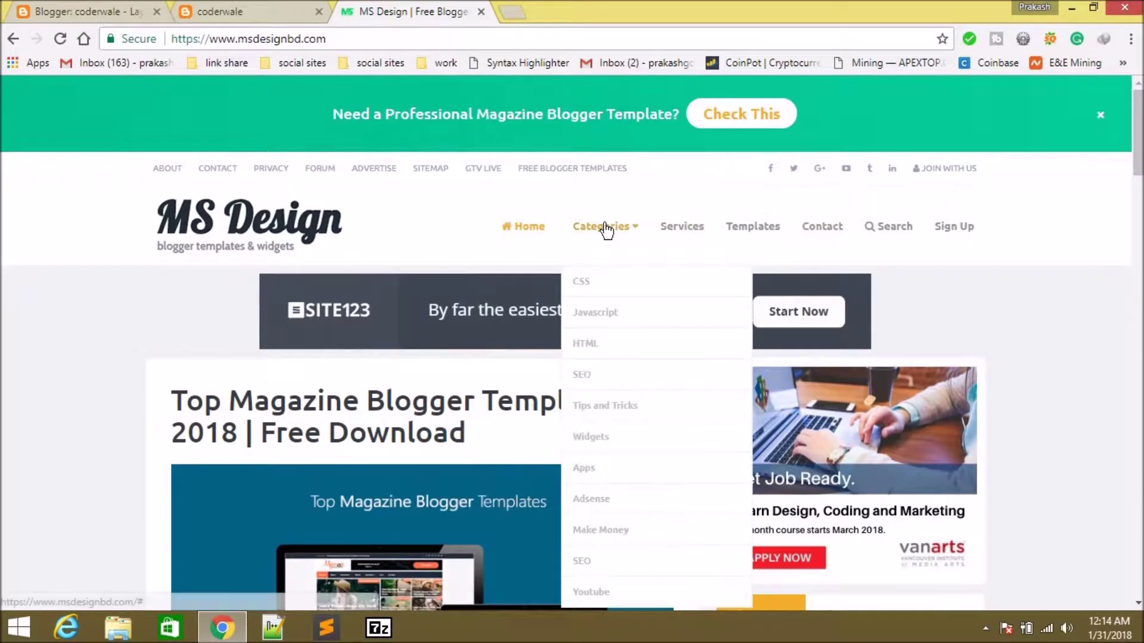
pyautogui.click(606, 437)
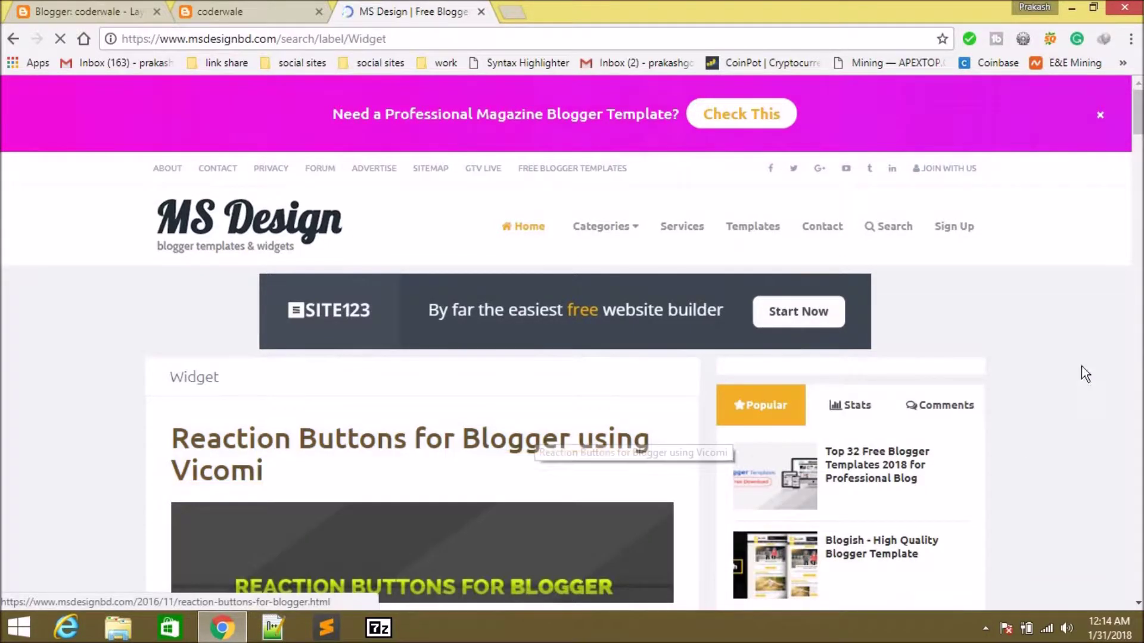
pyautogui.scroll(-5, 1064, 390)
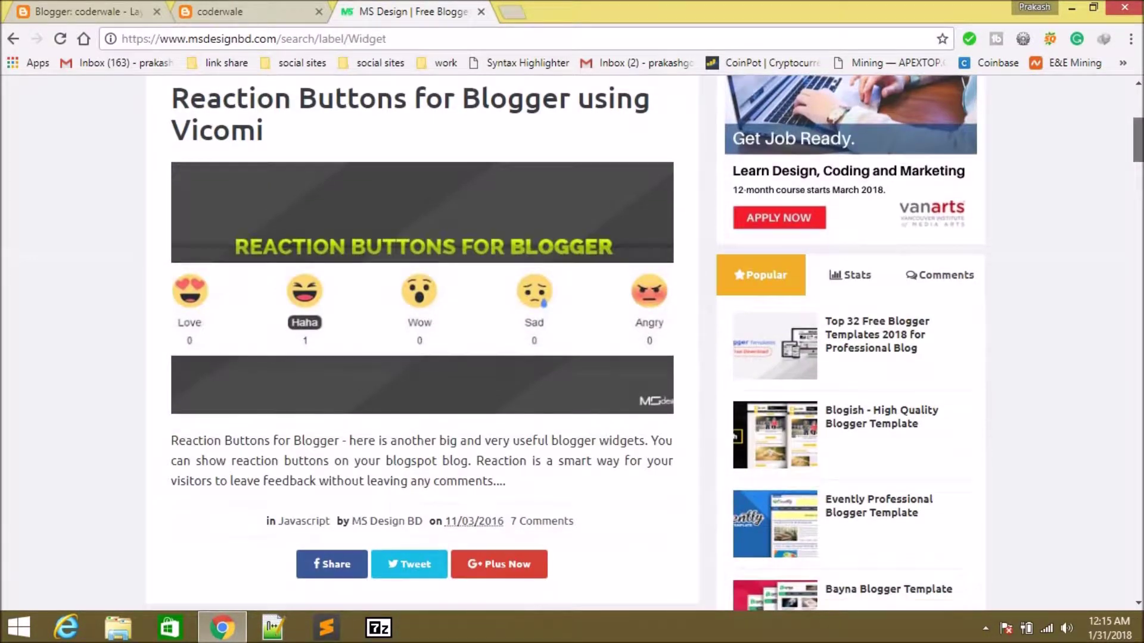
pyautogui.scroll(-7, 645, 343)
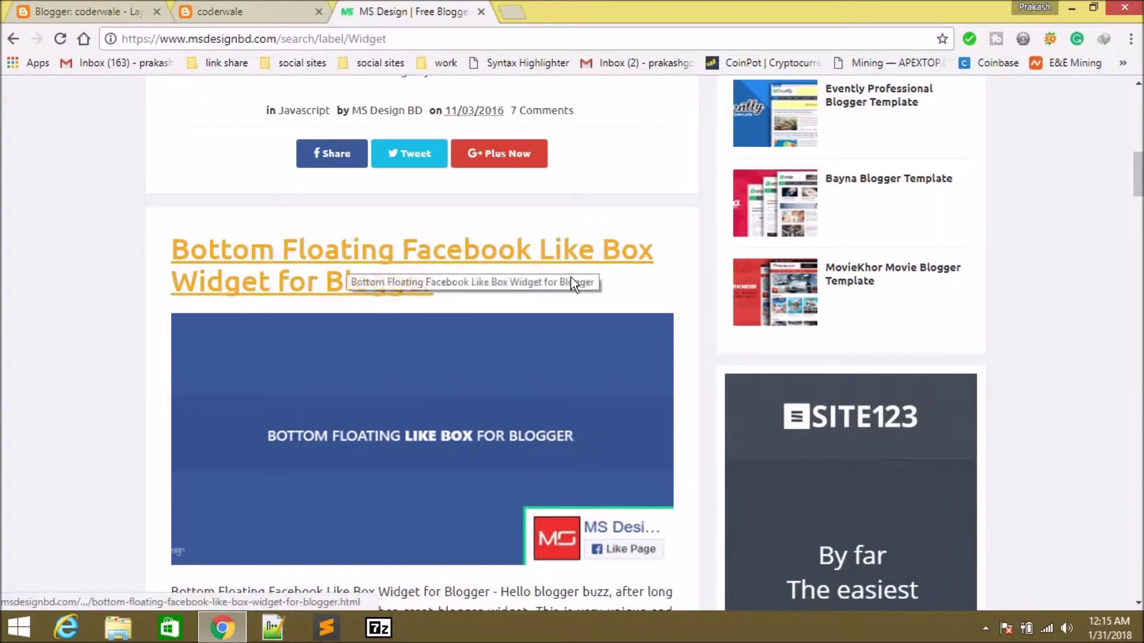
pyautogui.scroll(-3, 663, 369)
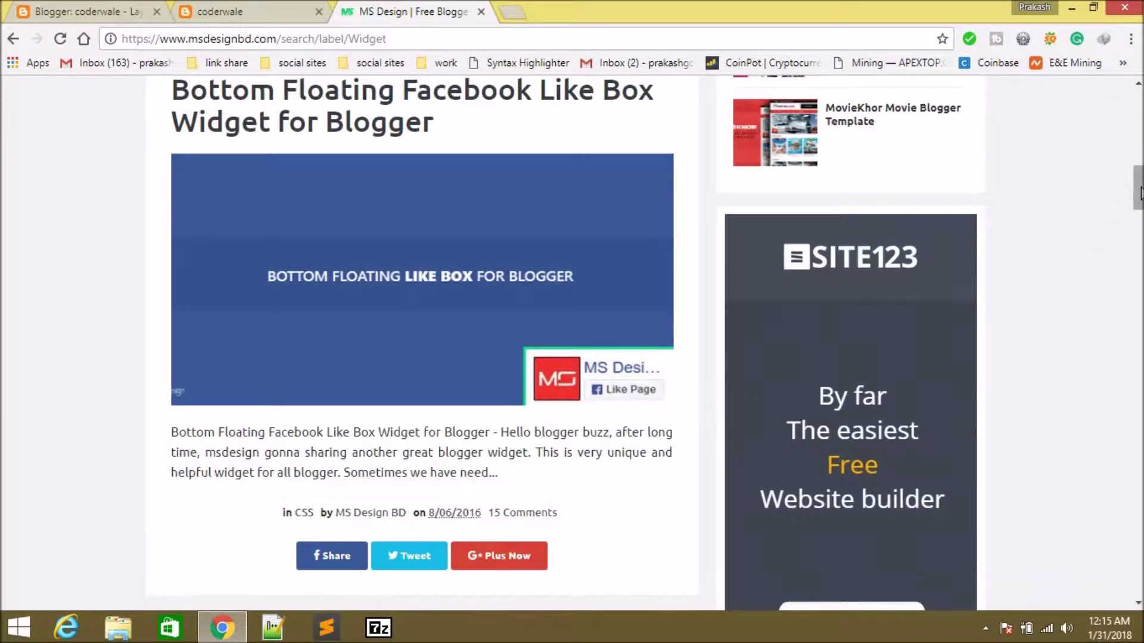
pyautogui.moveTo(1139, 188)
pyautogui.mouseDown()
pyautogui.moveTo(1137, 575)
pyautogui.moveTo(1138, 189)
pyautogui.mouseUp()
pyautogui.scroll(-5, 866, 255)
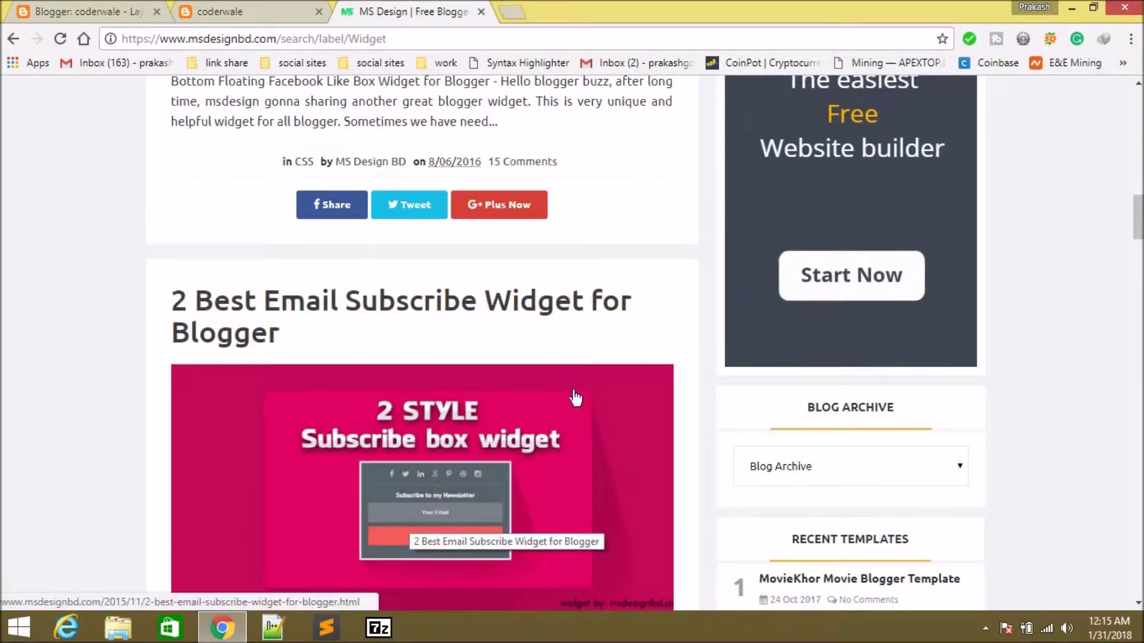
pyautogui.scroll(-3, 289, 103)
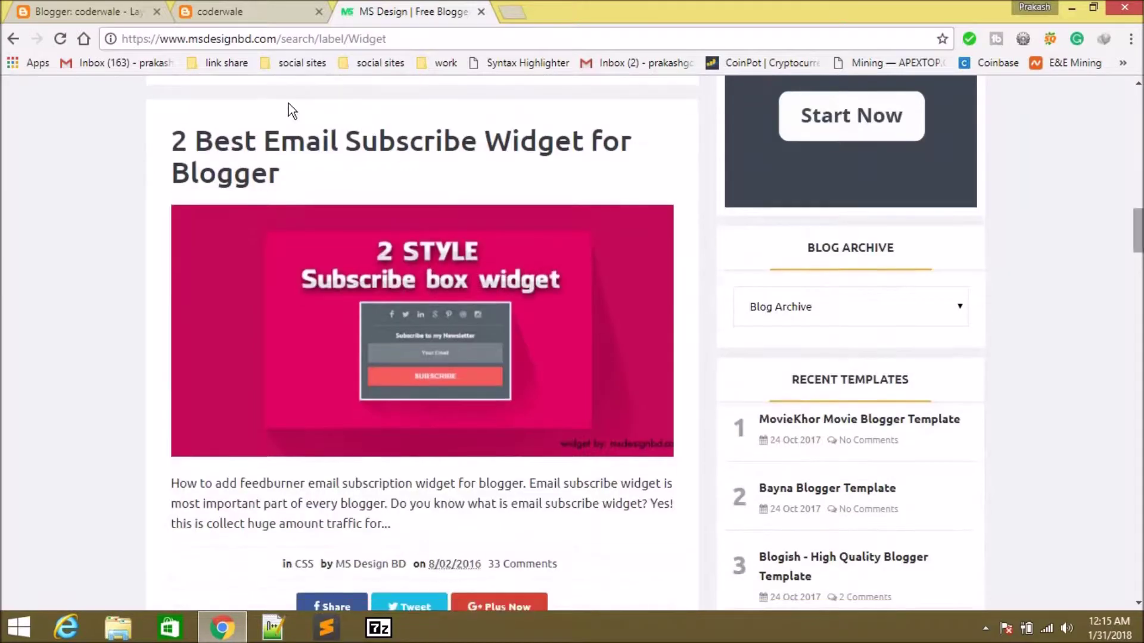
pyautogui.click(325, 185)
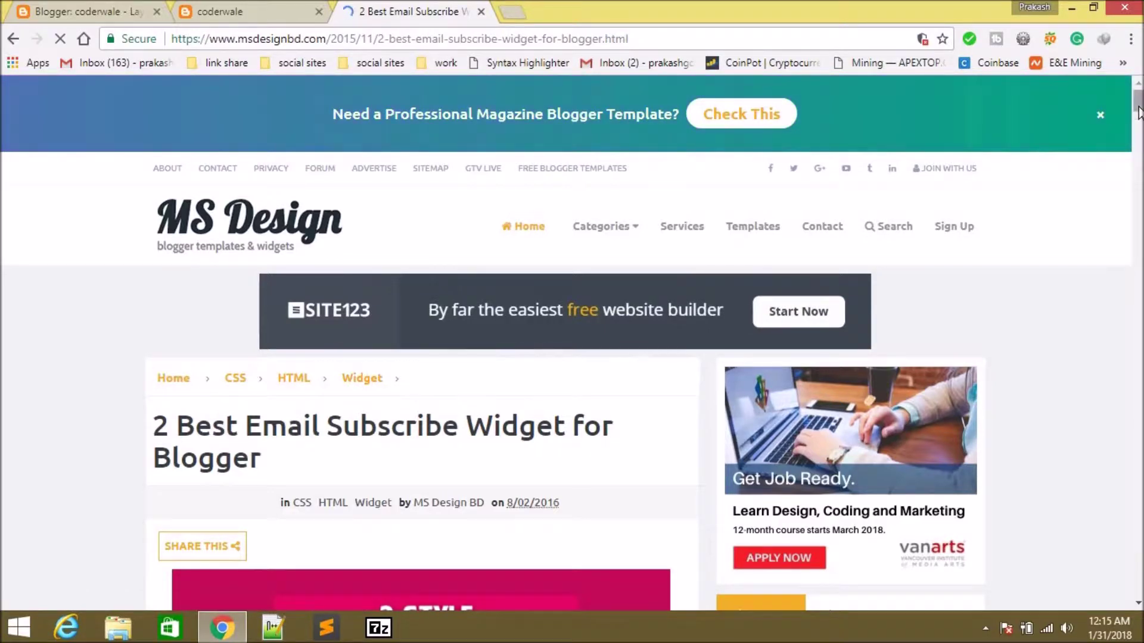
# Copy the Font Awesome and PT Sans stylesheet link lines from the HTML code box under Step 1 of the post.
pyautogui.scroll(-15, 1139, 113)
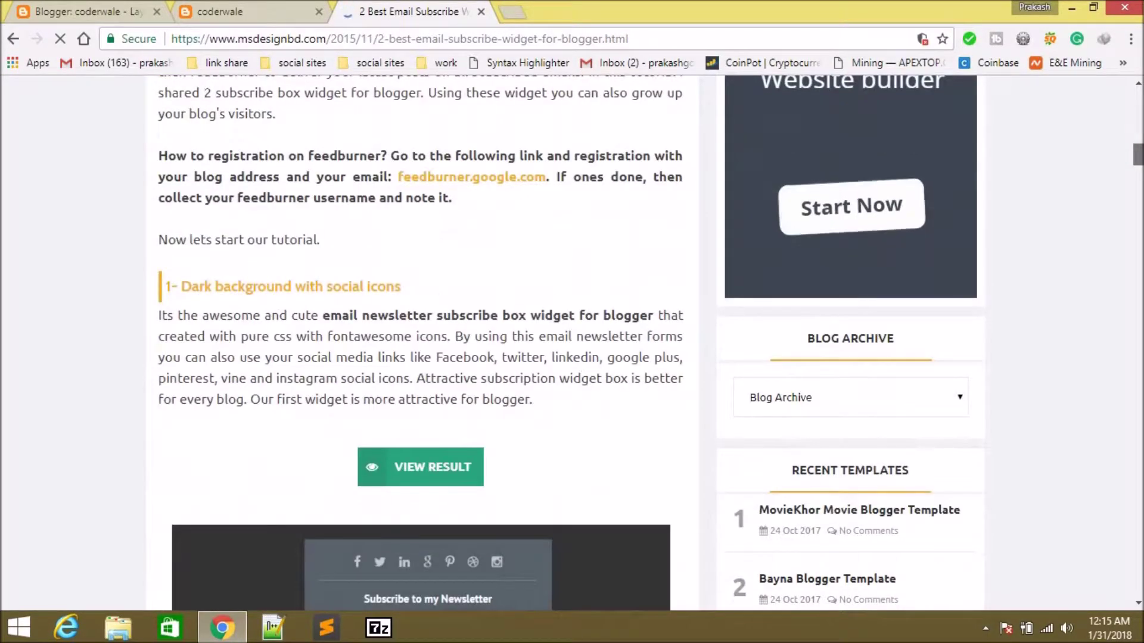
pyautogui.scroll(-5, 420, 343)
pyautogui.scroll(-10, 420, 342)
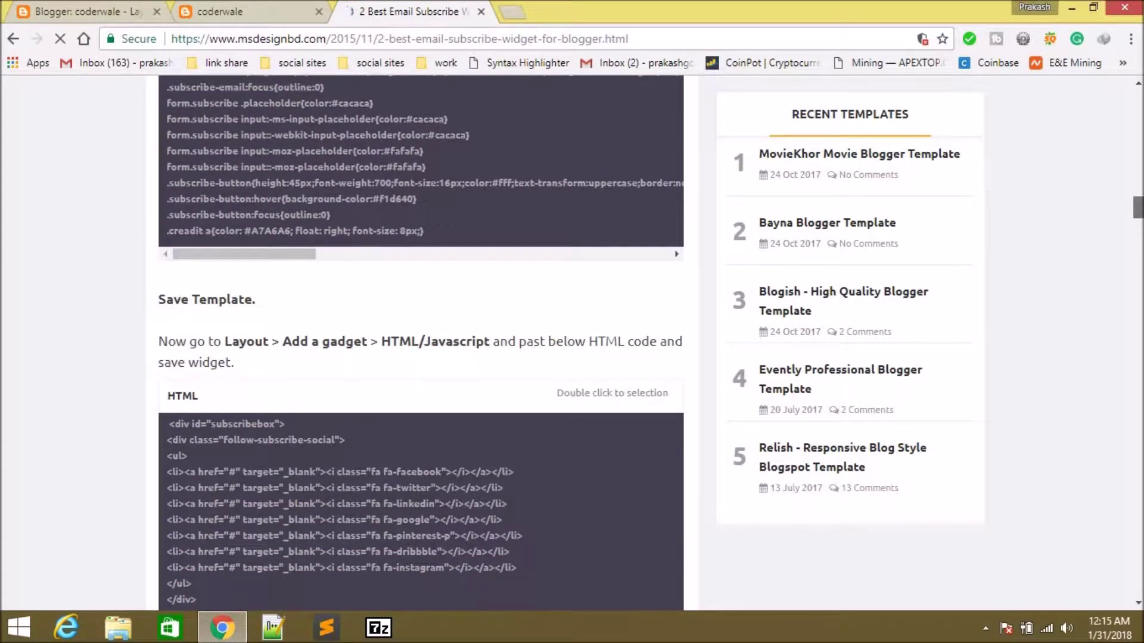
pyautogui.scroll(10, 421, 342)
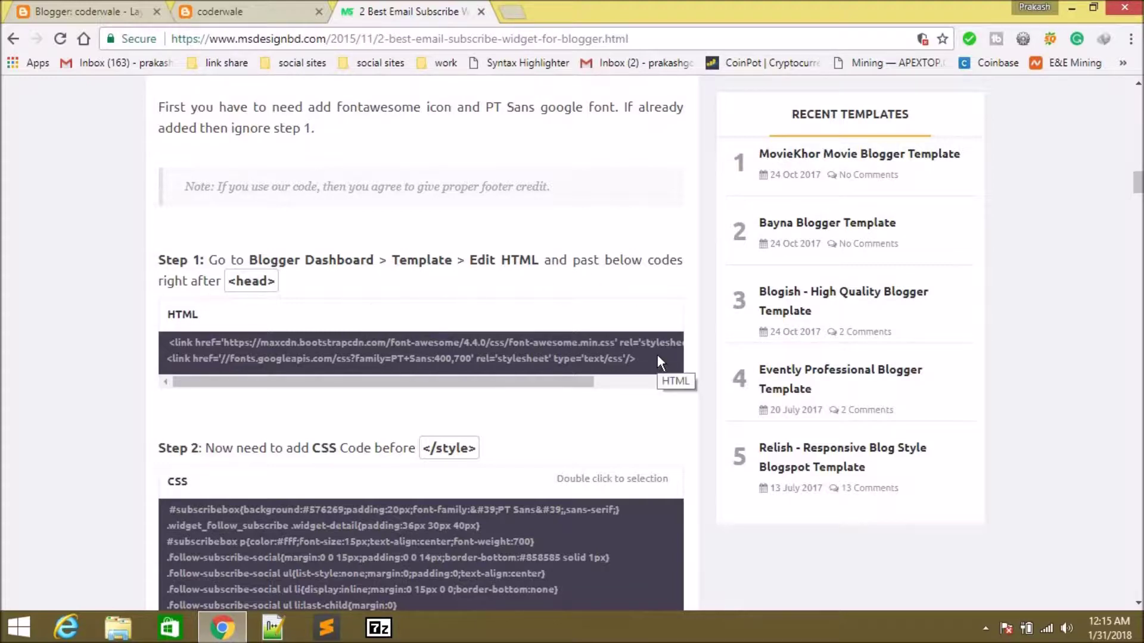
pyautogui.moveTo(657, 355); pyautogui.dragTo(159, 345)
pyautogui.hotkey('ctrl', 'c')
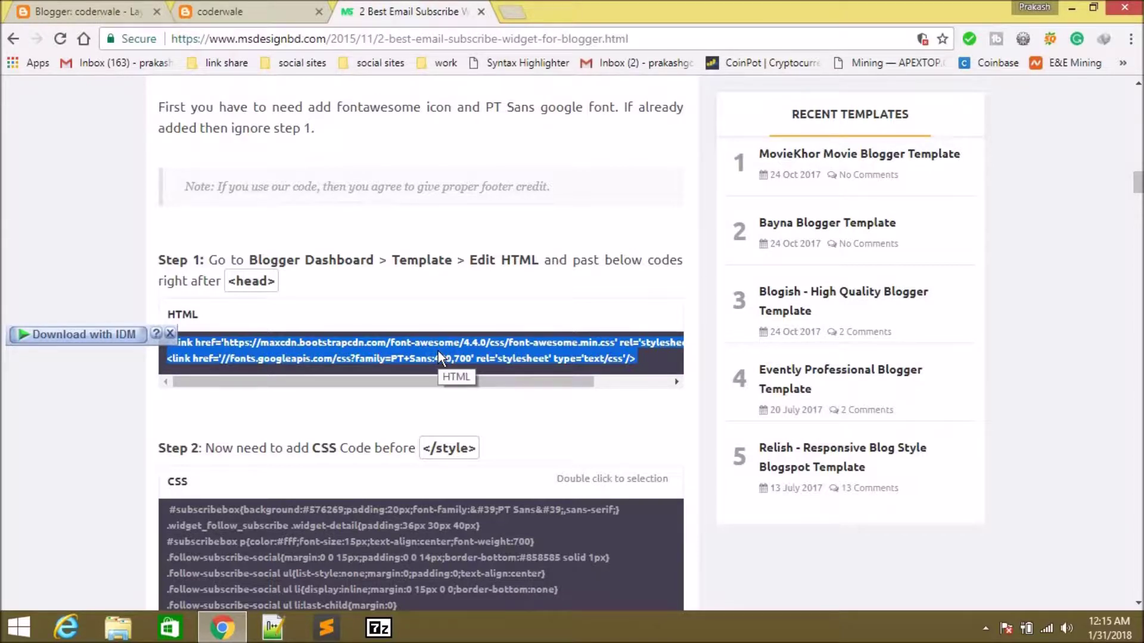
pyautogui.click(320, 399)
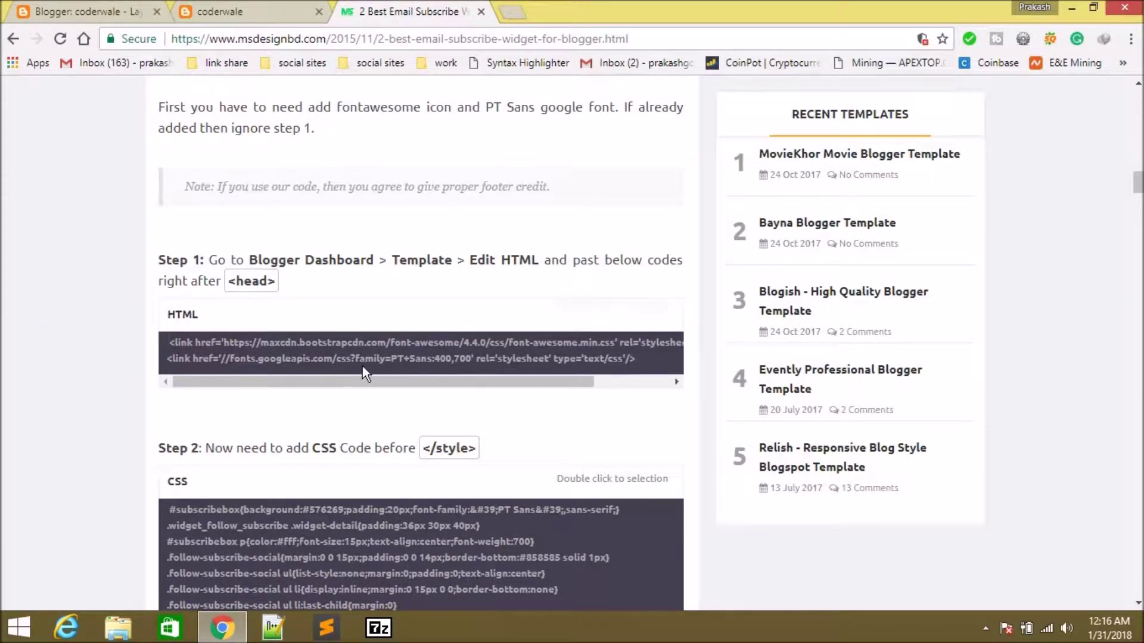
pyautogui.moveTo(635, 358); pyautogui.dragTo(157, 353)
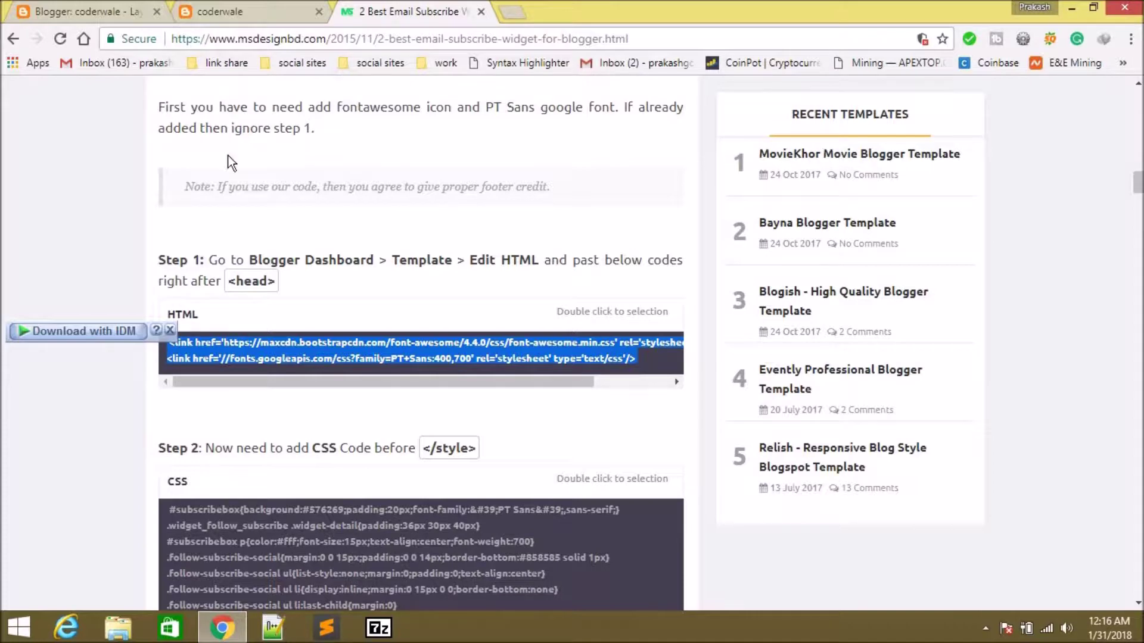
# Switch to the coderwale blog in Blogger and open its theme's HTML for editing.
pyautogui.click(95, 11)
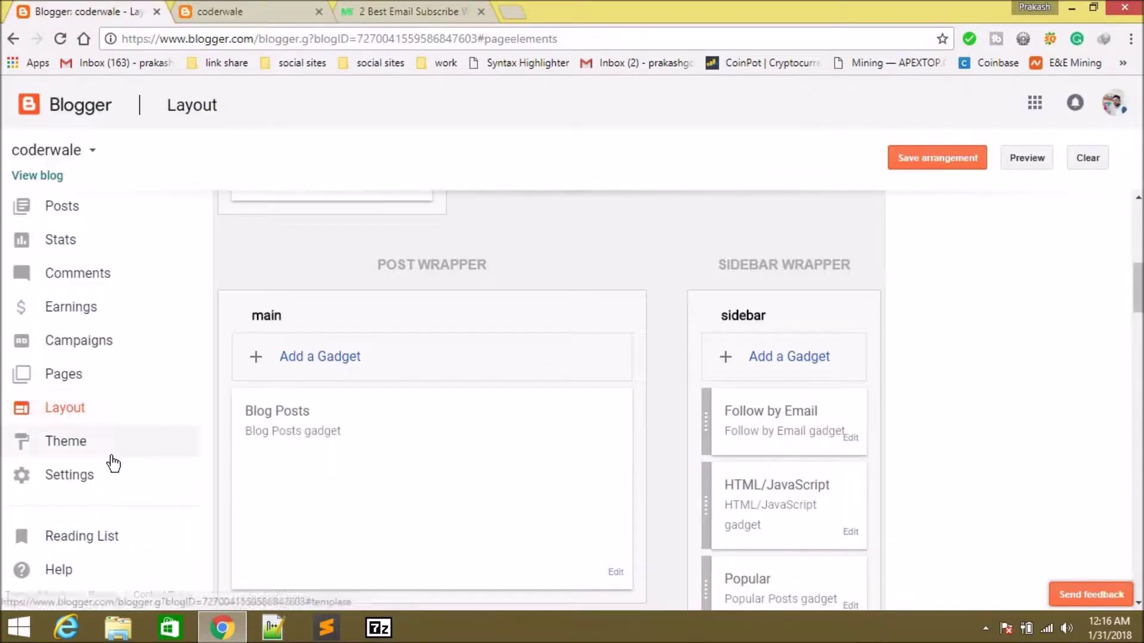
pyautogui.click(114, 462)
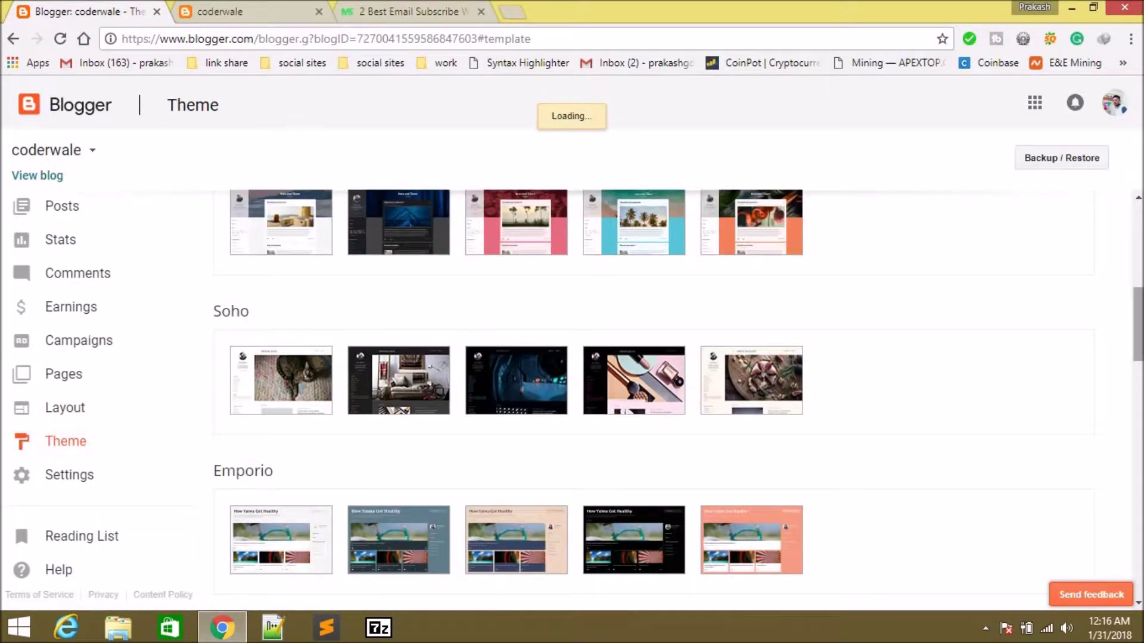
pyautogui.click(430, 536)
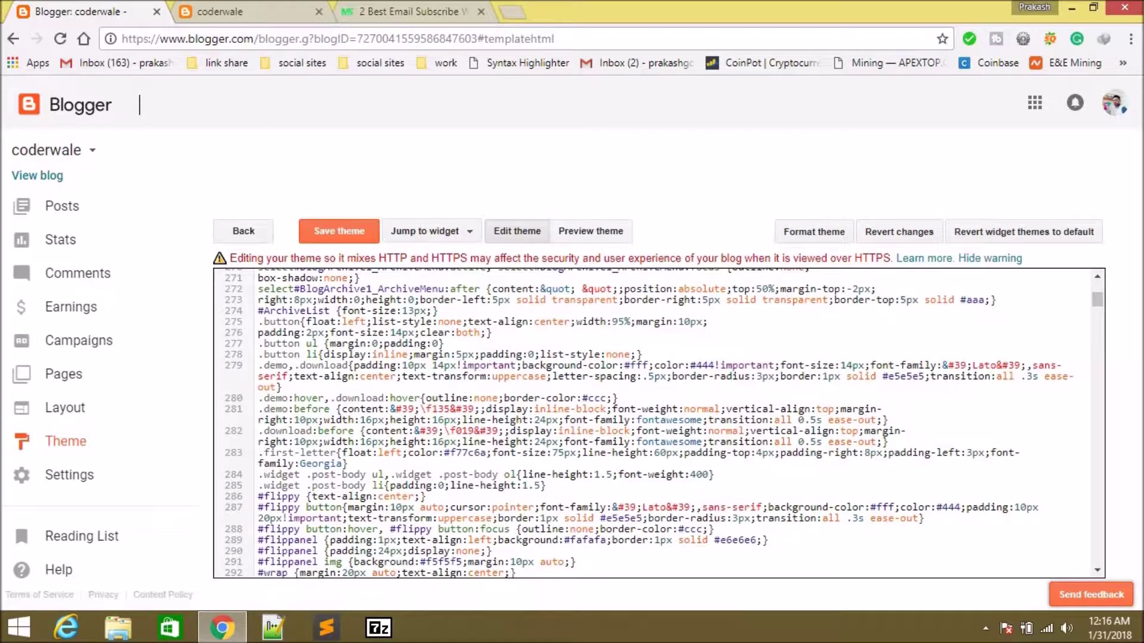
# Paste the copied Font Awesome and PT Sans stylesheet links on a new line right after <head>, and save the theme.
pyautogui.moveTo(1095, 296); pyautogui.dragTo(1095, 277)
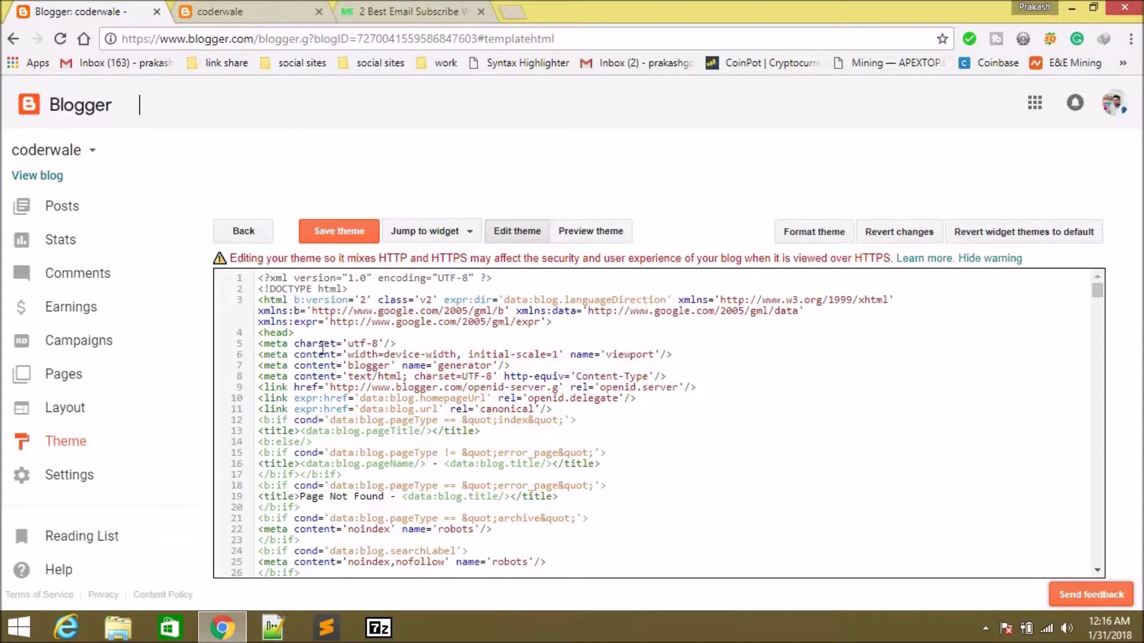
pyautogui.press('Return')
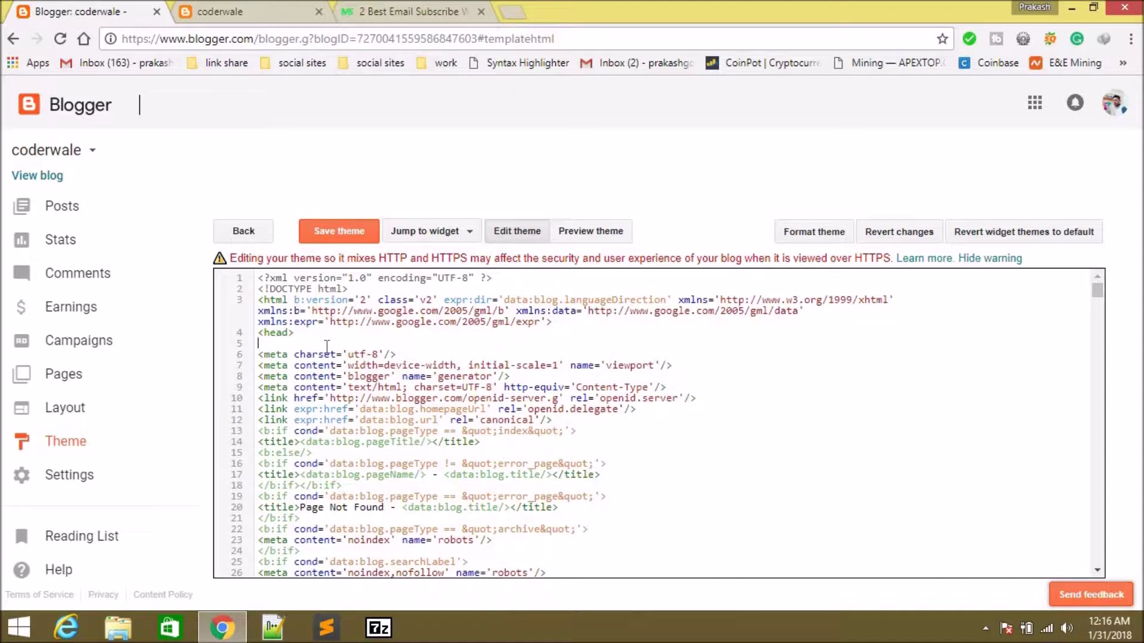
pyautogui.hotkey('ctrl', 'v')
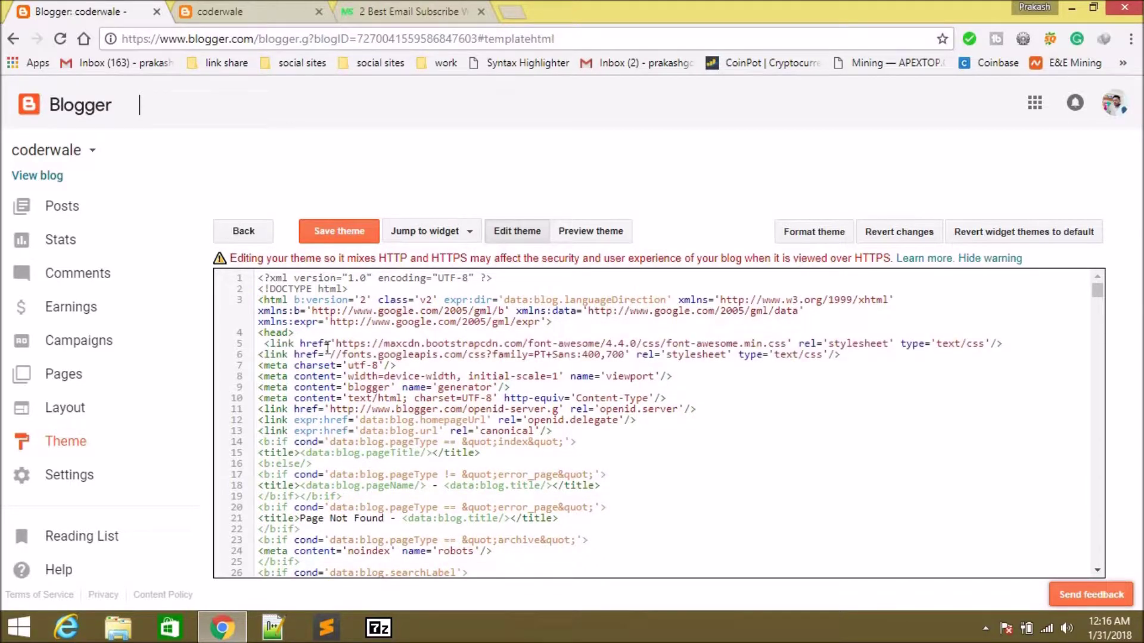
pyautogui.click(325, 232)
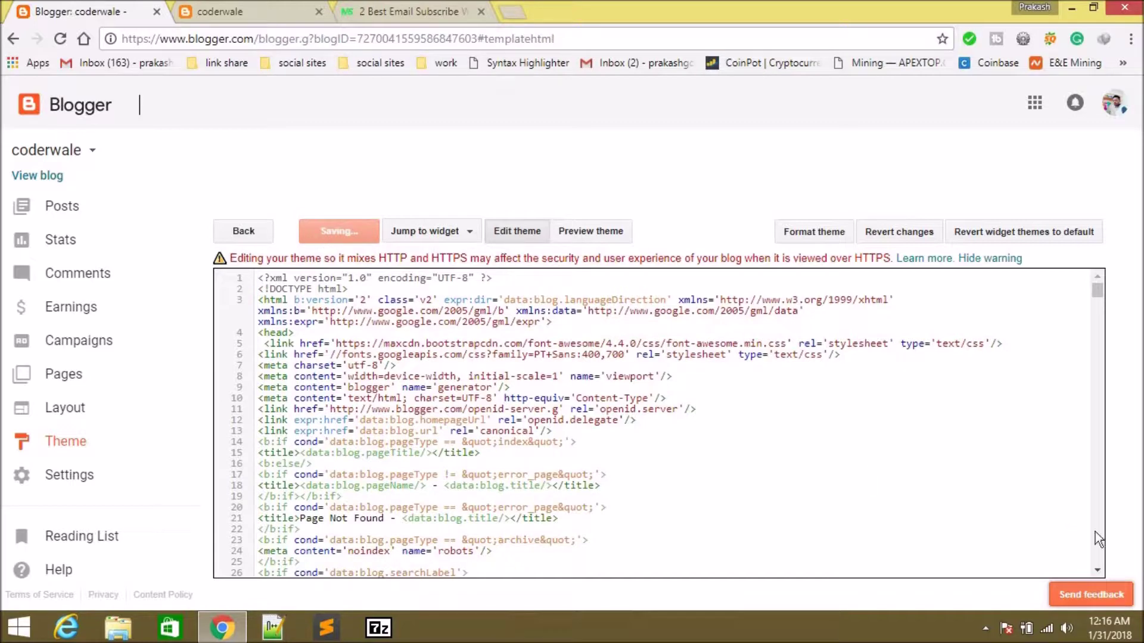
pyautogui.scroll(-4, 1100, 534)
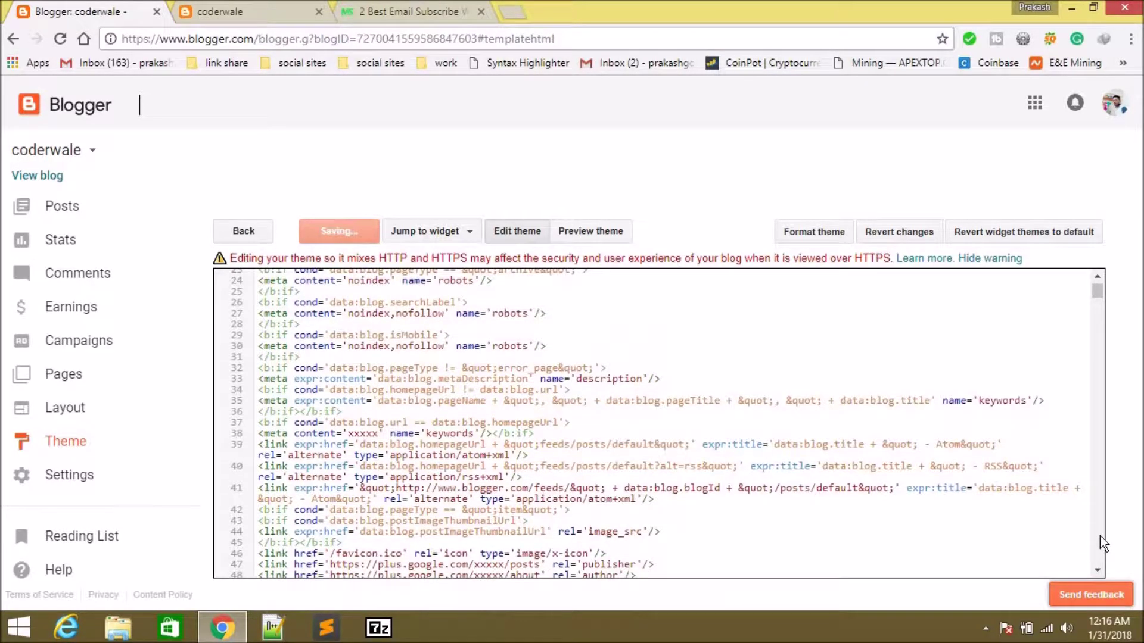
pyautogui.scroll(-4, 1101, 536)
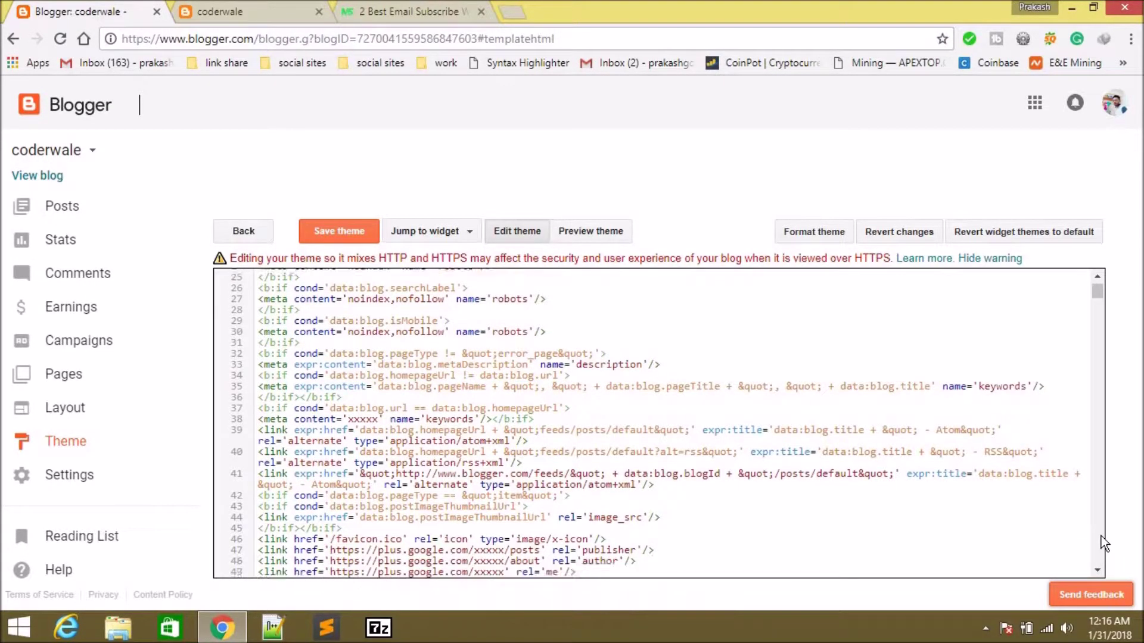
# Open the blog's Layout page at its sidebar section, and copy the whole CSS code under Step 2 of the MS Design post.
pyautogui.click(73, 427)
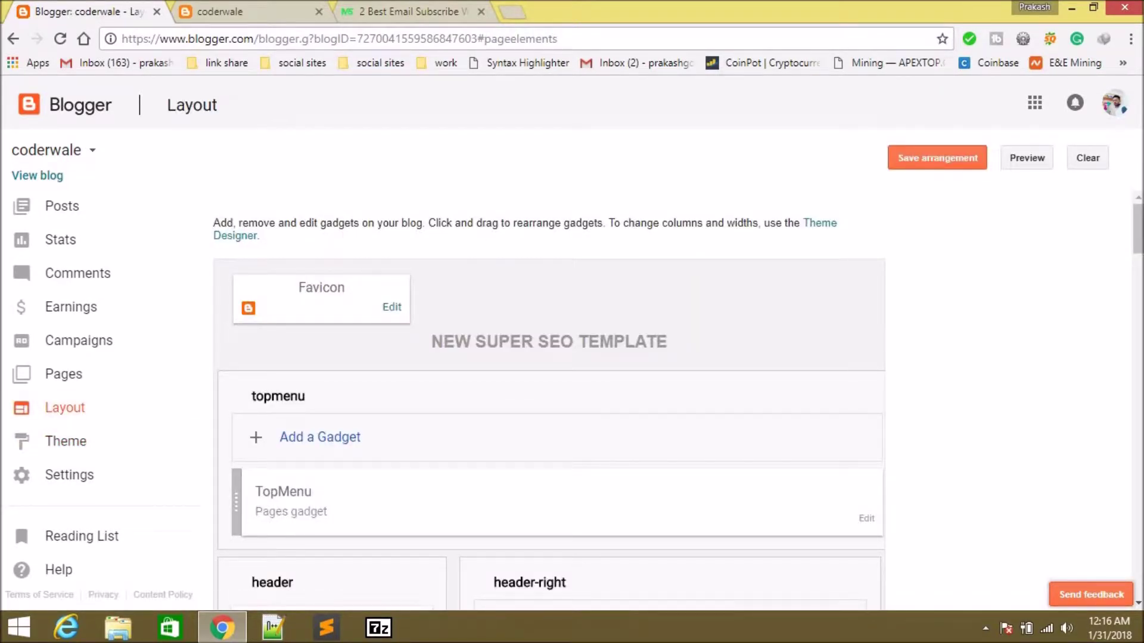
pyautogui.scroll(-6, 1115, 301)
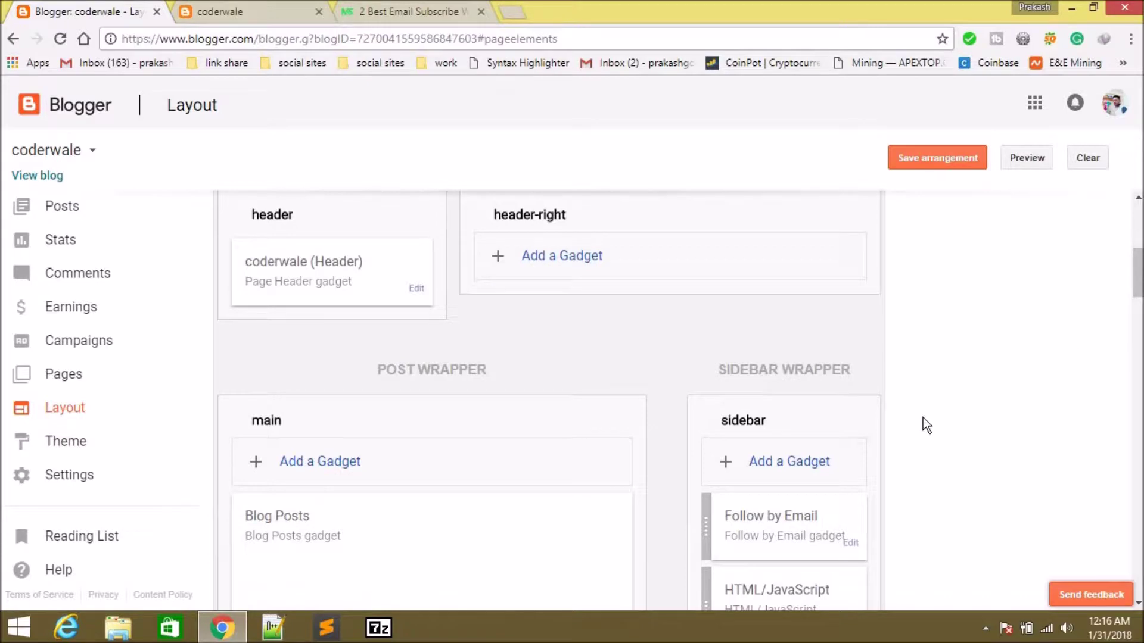
pyautogui.click(372, 11)
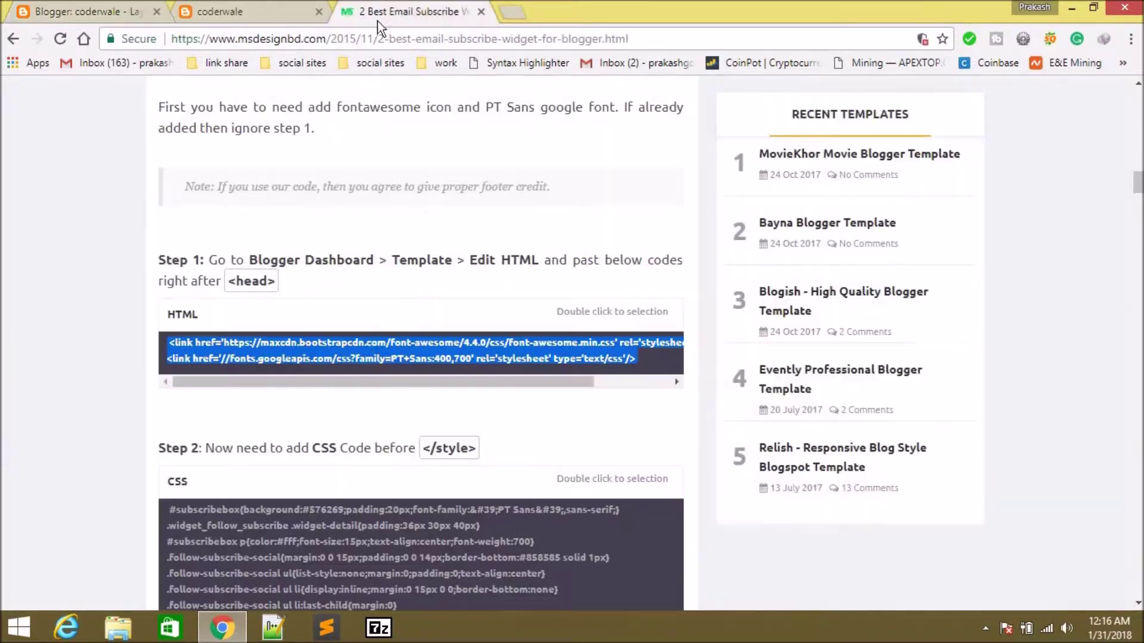
pyautogui.click(382, 407)
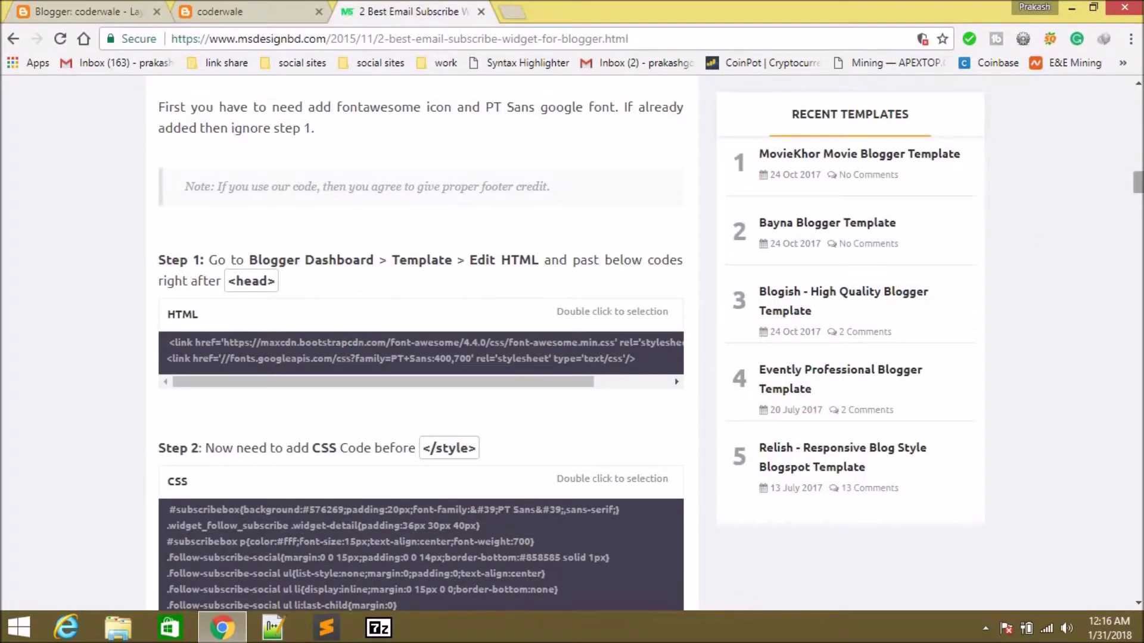
pyautogui.scroll(1, 1137, 182)
pyautogui.scroll(-5, 442, 495)
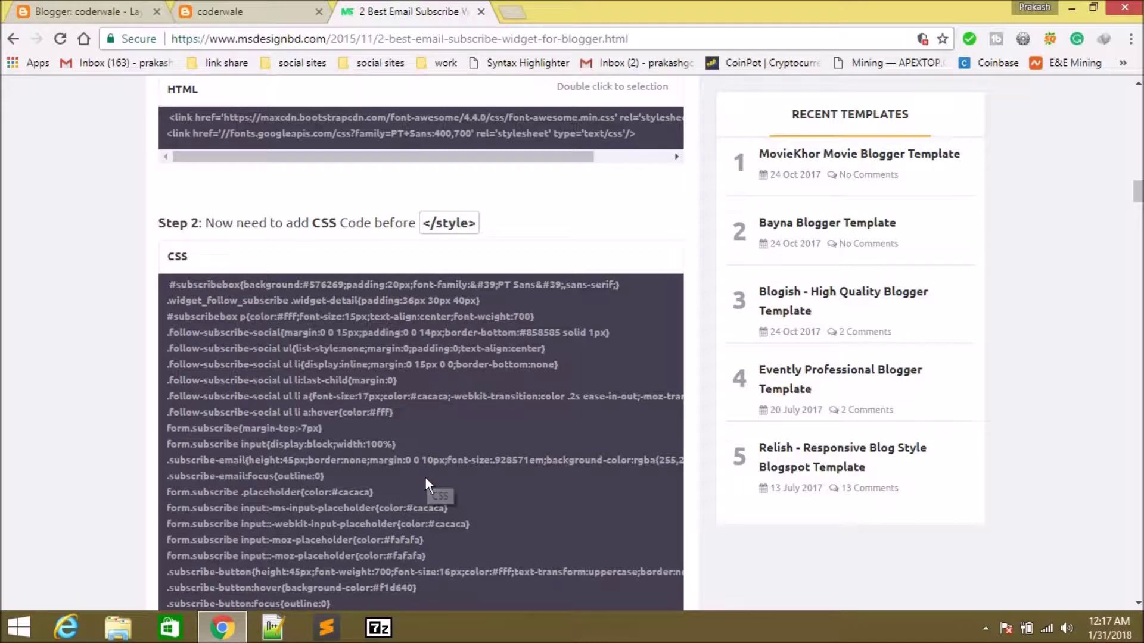
pyautogui.doubleClick(266, 378)
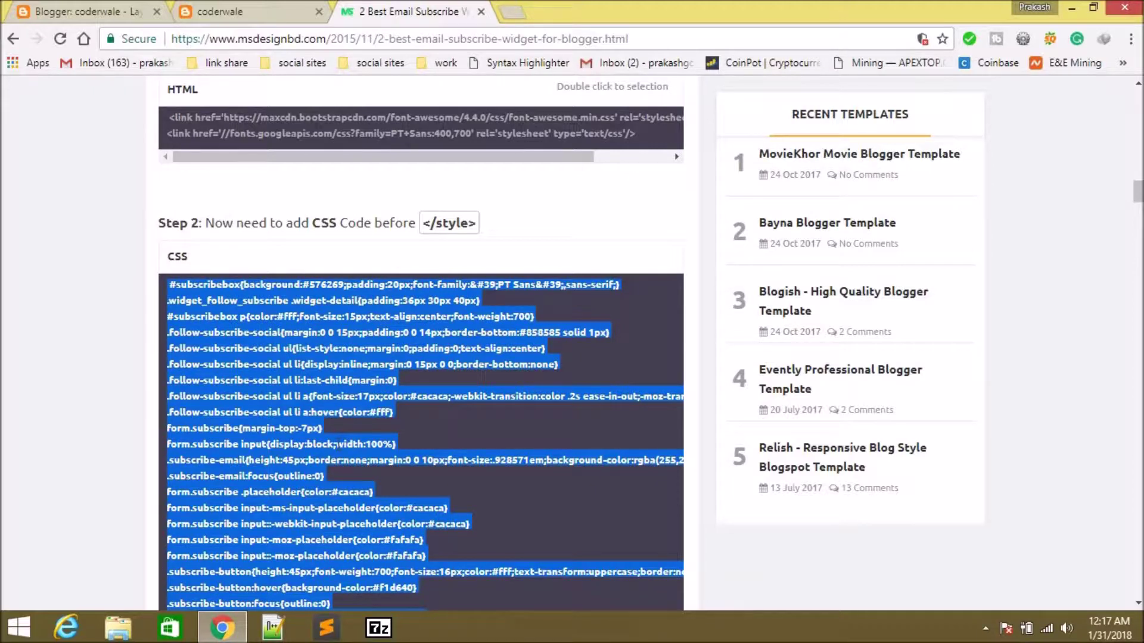
# Return to the blog's Layout page and start a new HTML/JavaScript gadget in the sidebar section.
pyautogui.click(78, 11)
pyautogui.click(777, 462)
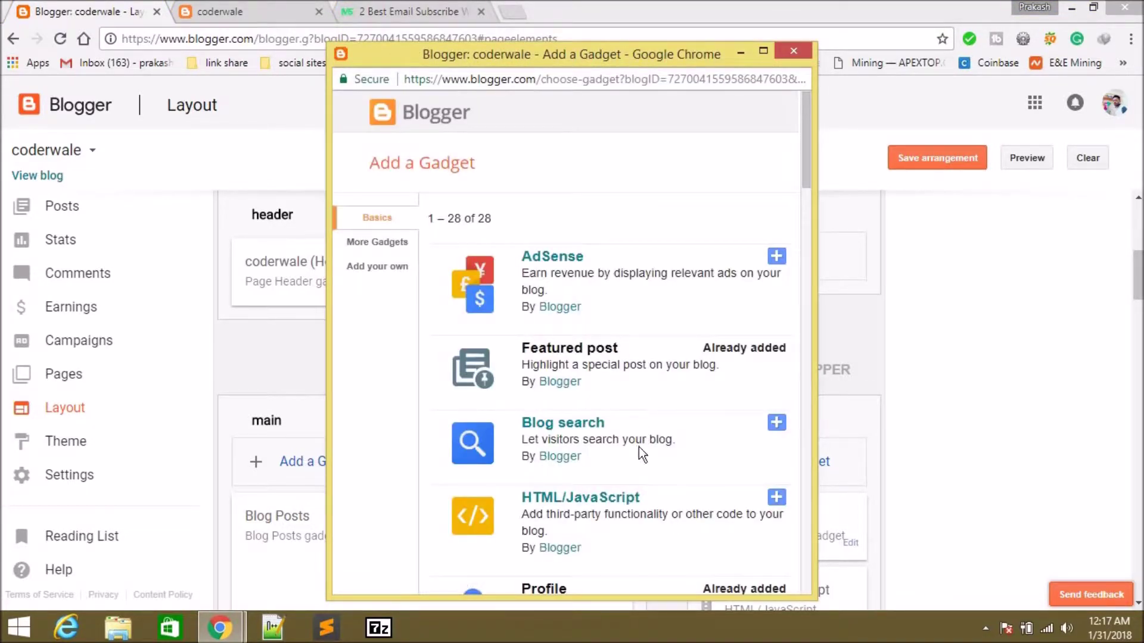
pyautogui.click(622, 497)
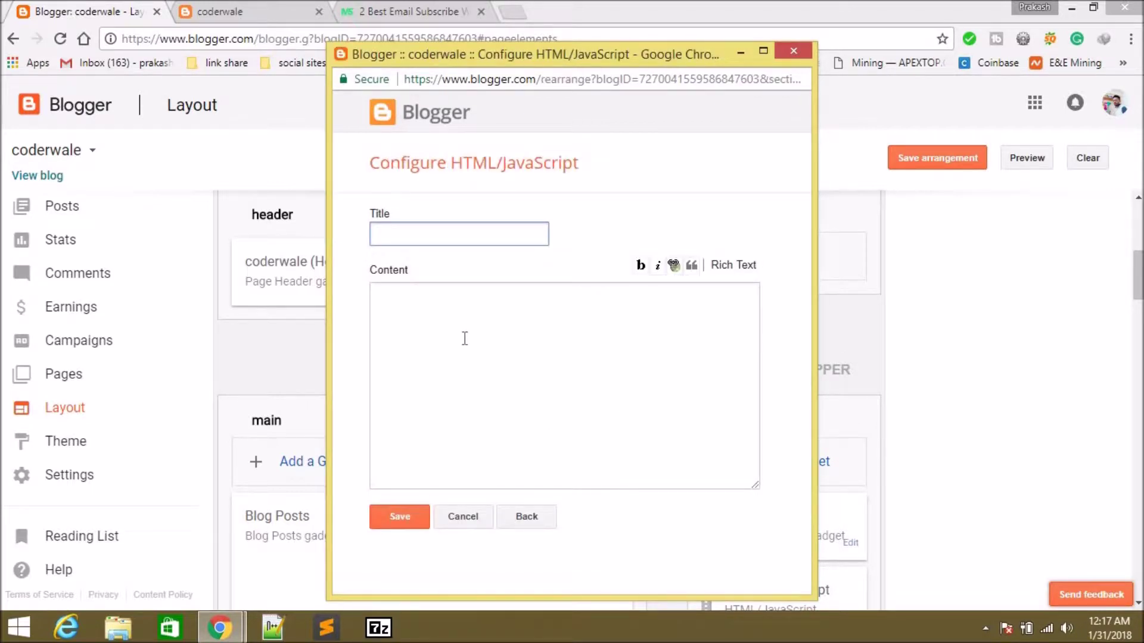
pyautogui.click(187, 136)
pyautogui.rightClick(187, 138)
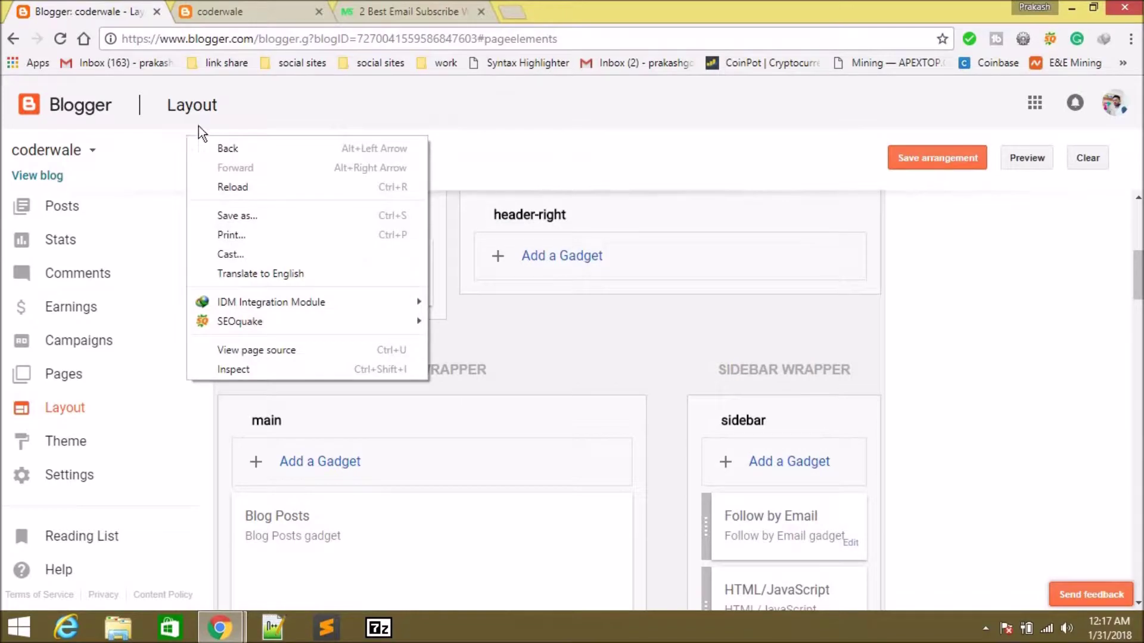
pyautogui.click(1014, 447)
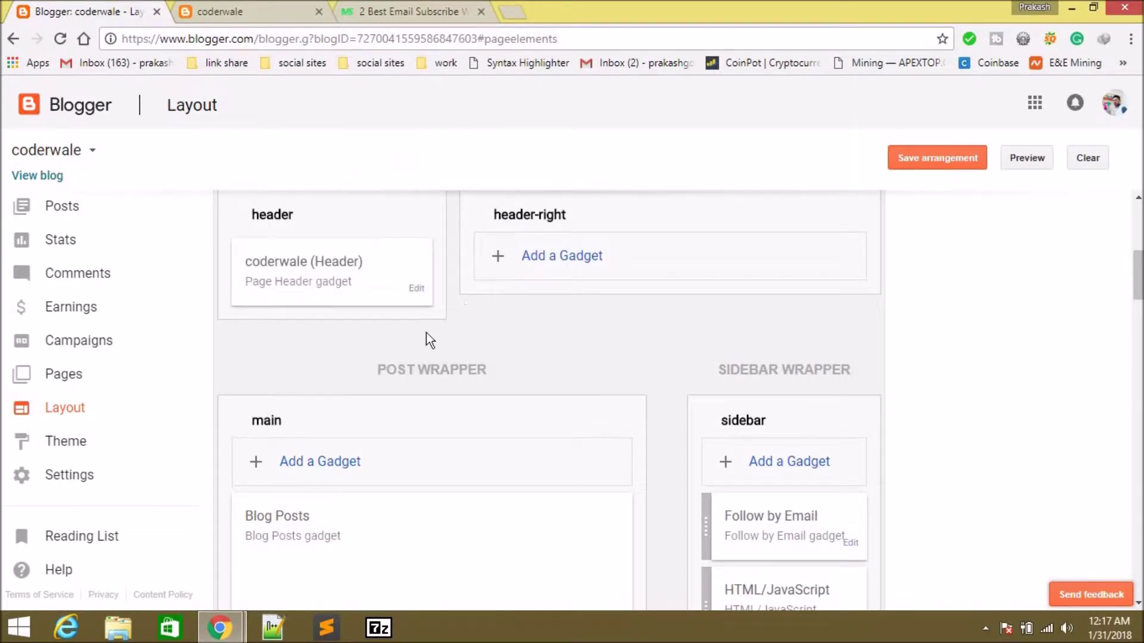
pyautogui.moveTo(231, 635)
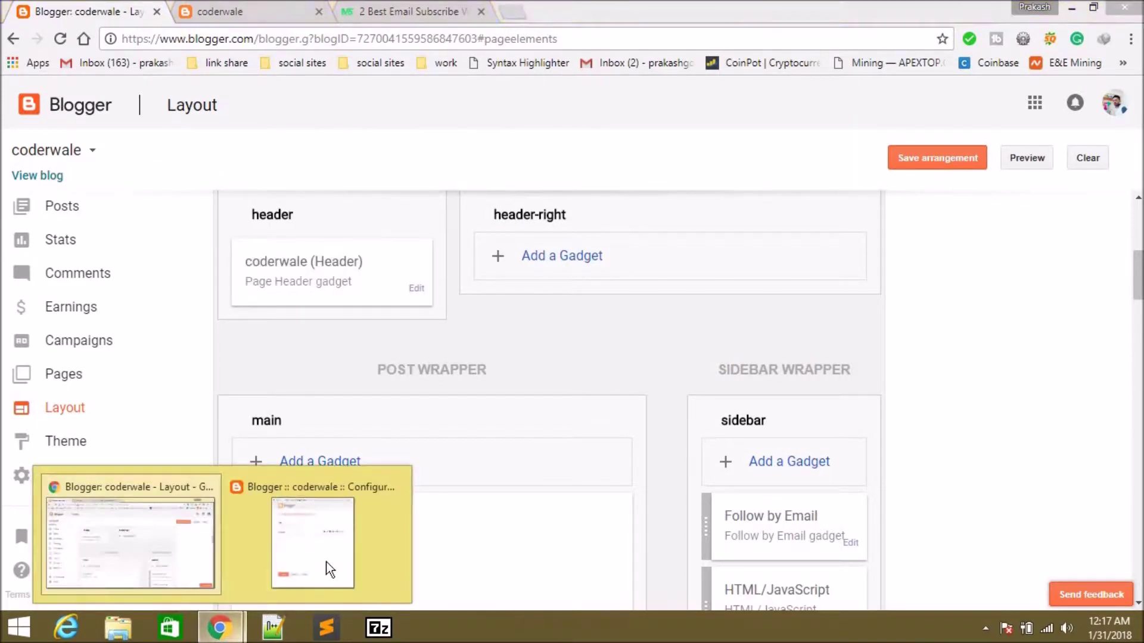
pyautogui.click(327, 564)
# Title the HTML/JavaScript gadget "follow me" and paste the copied CSS code into its content, followed by blank lines.
pyautogui.write('f')
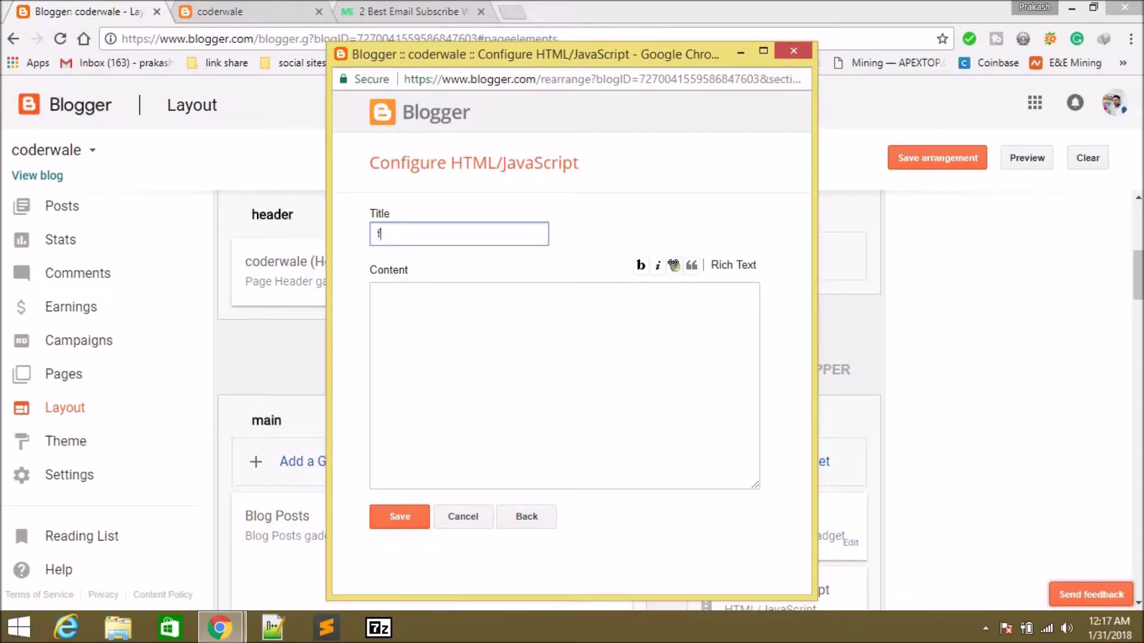
pyautogui.write('ollow me')
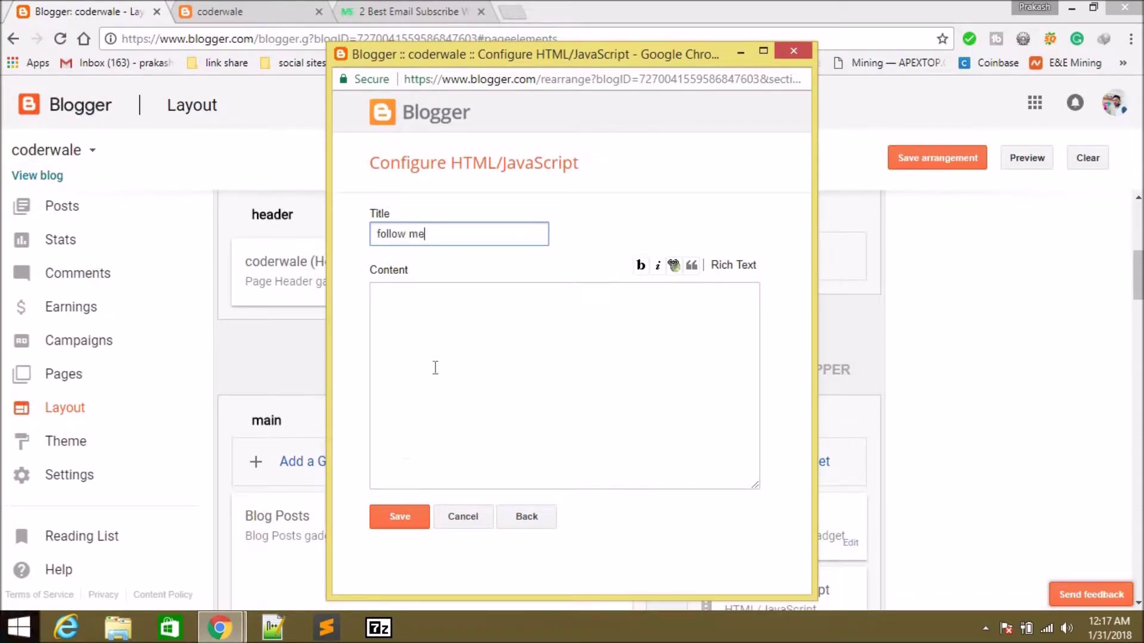
pyautogui.click(441, 305)
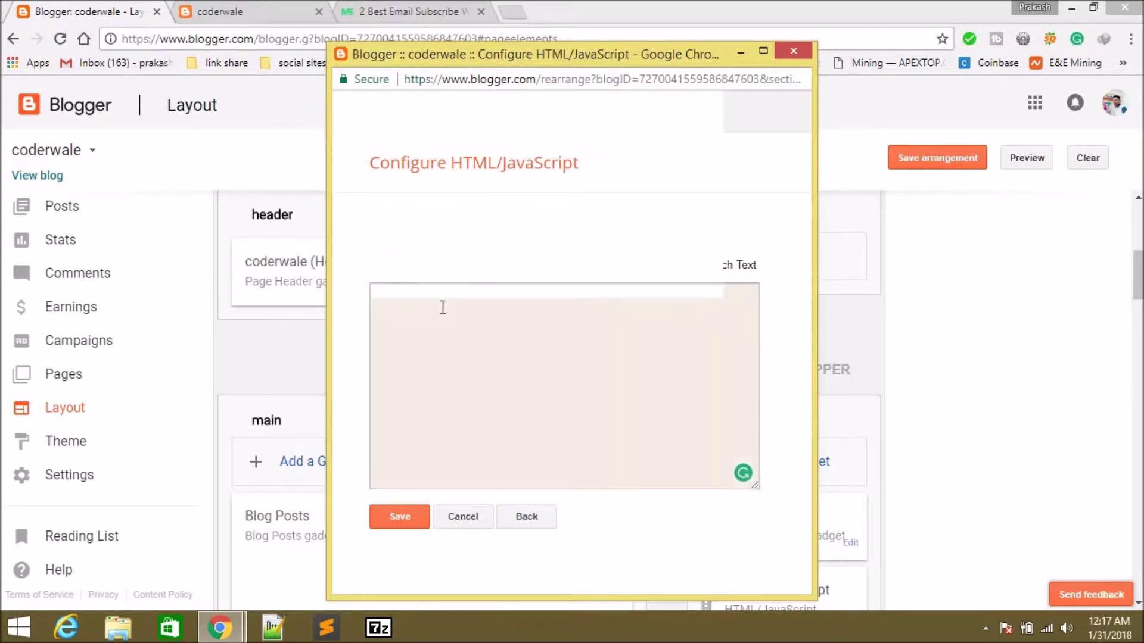
pyautogui.hotkey('ctrl', 'v')
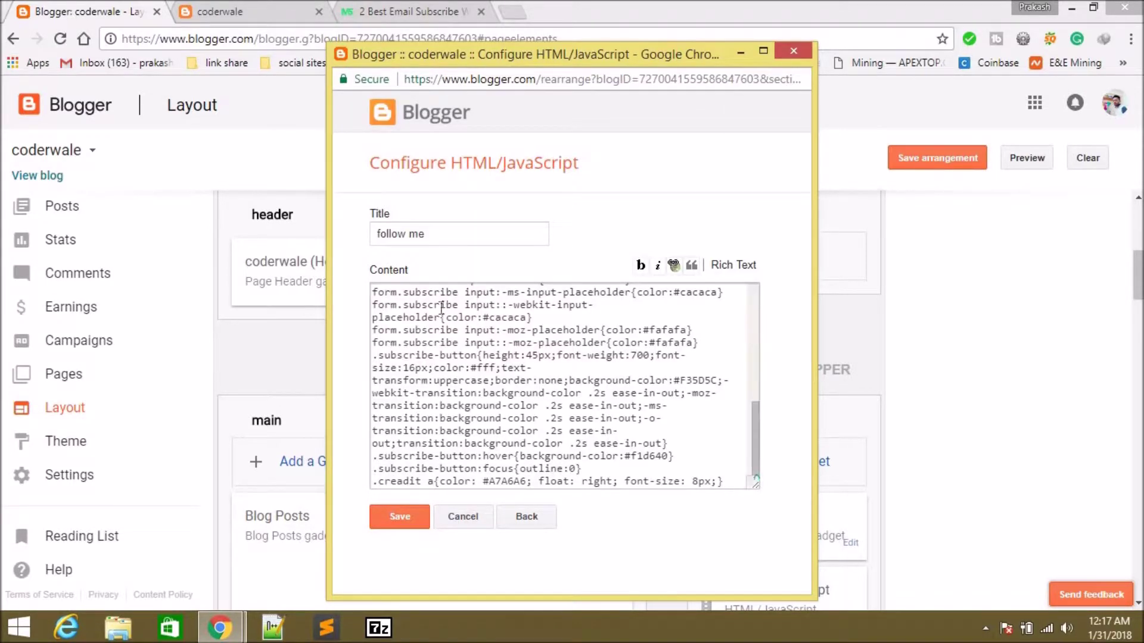
pyautogui.press('Return')
pyautogui.press('Return')
pyautogui.press('Return')
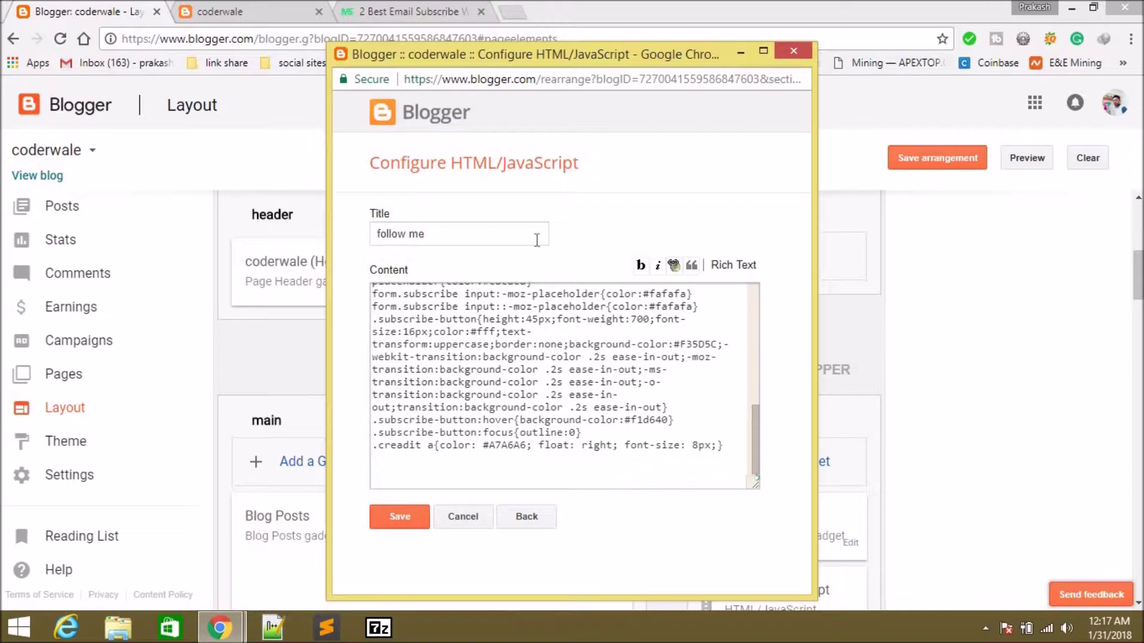
# Copy the subscribe box HTML code shown under "Save Template" in the MS Design post.
pyautogui.click(405, 11)
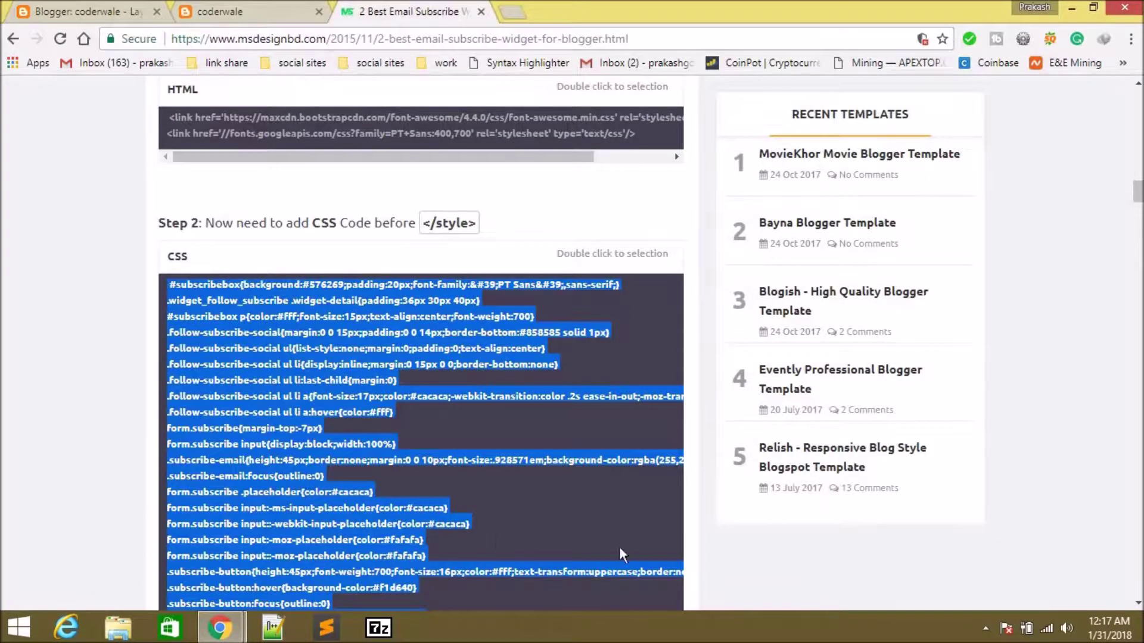
pyautogui.scroll(-8, 420, 342)
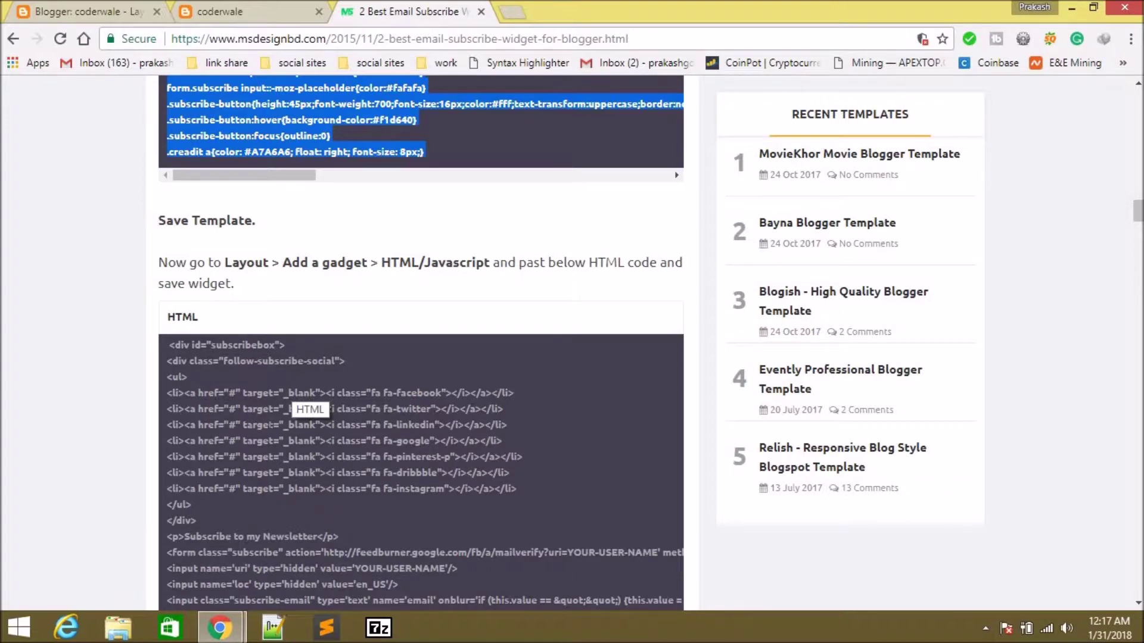
pyautogui.doubleClick(269, 425)
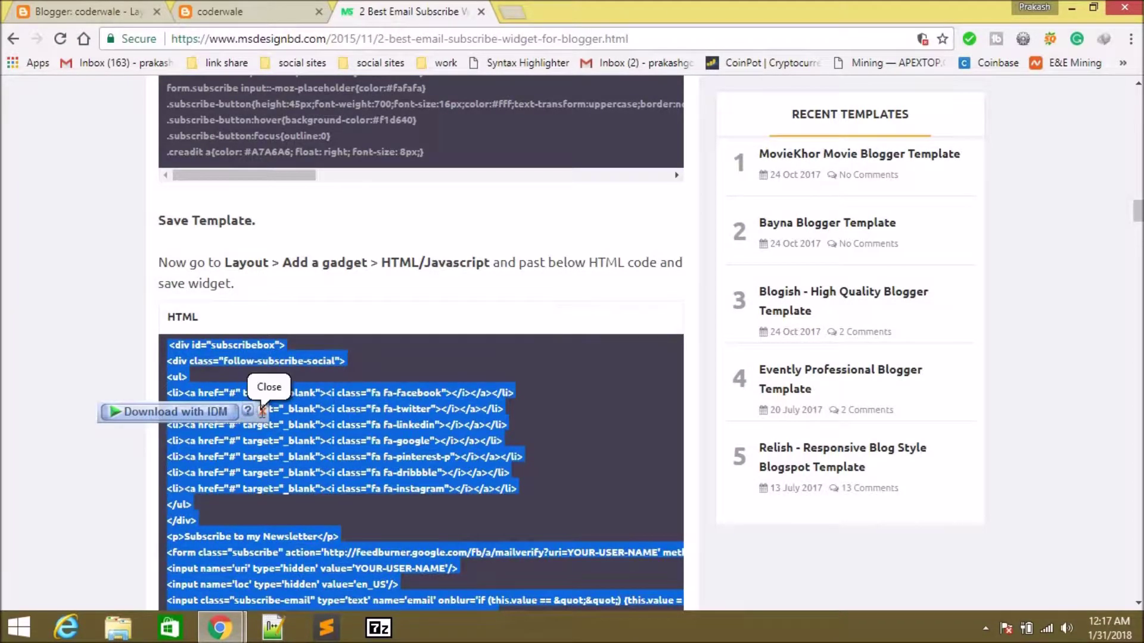
pyautogui.click(261, 410)
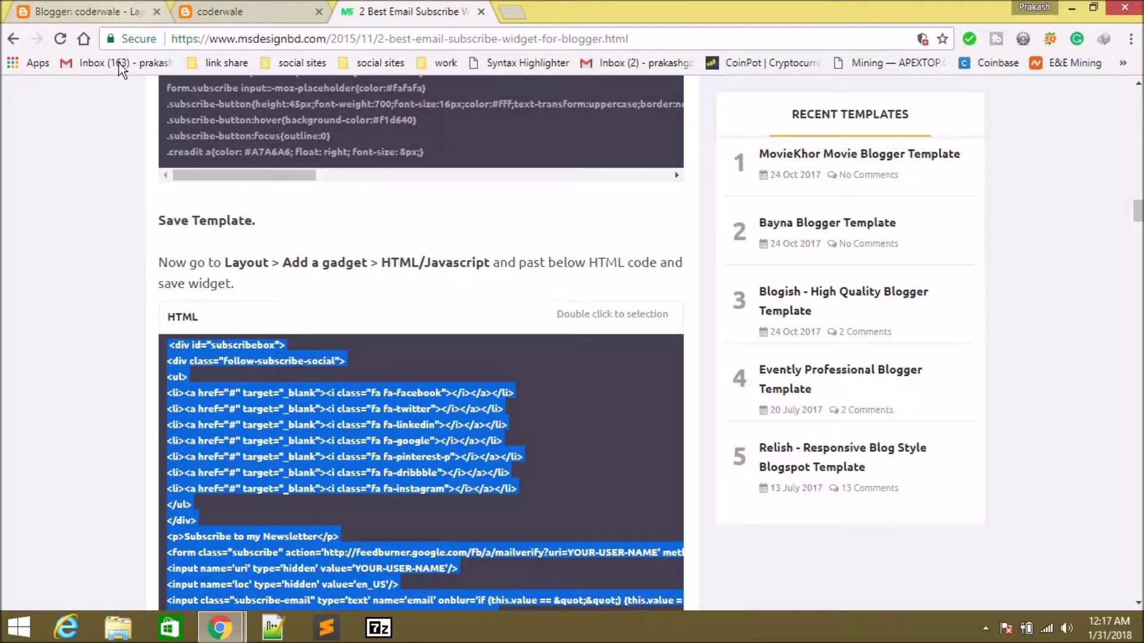
# Paste the copied HTML code below the CSS in the "follow me" gadget, and save both the gadget and the layout arrangement.
pyautogui.click(119, 11)
pyautogui.moveTo(210, 636)
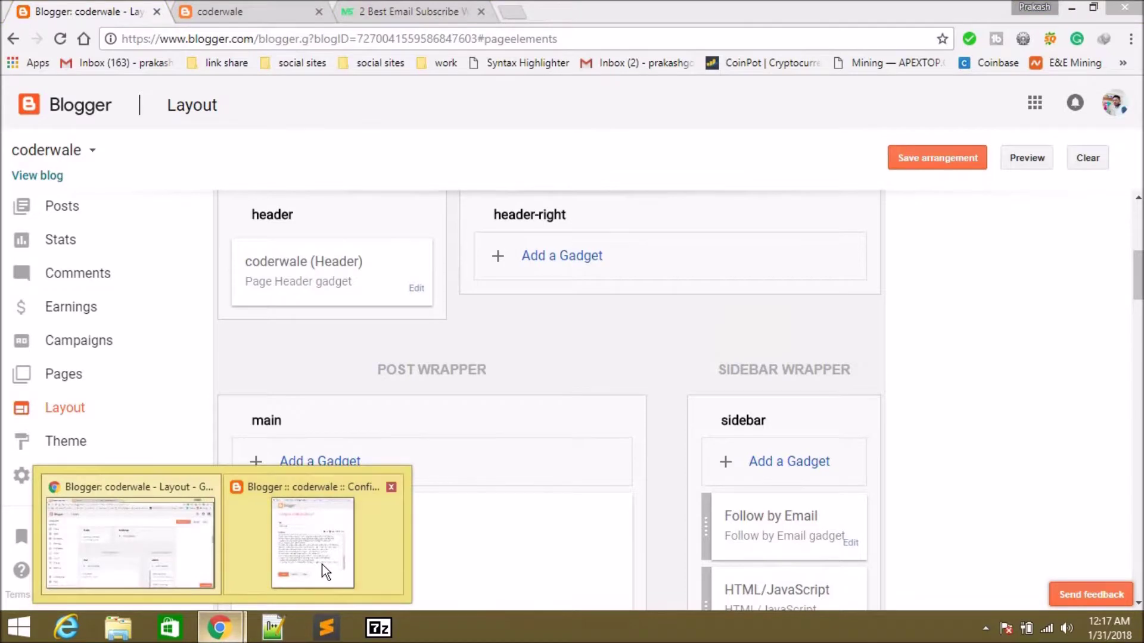
pyautogui.click(322, 563)
pyautogui.hotkey('ctrl', 'v')
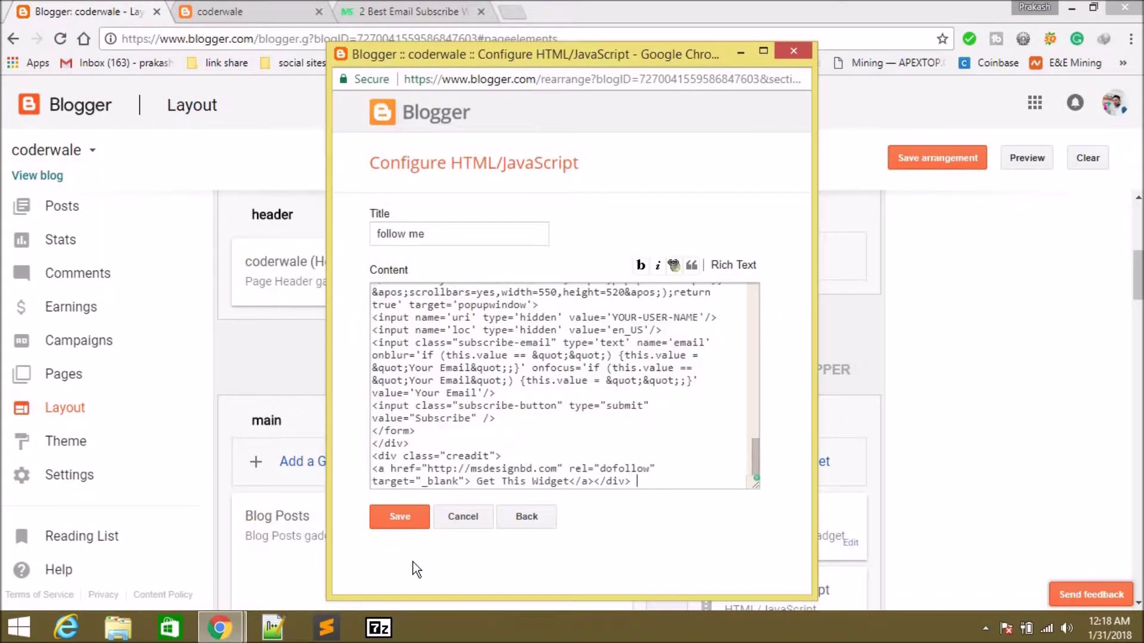
pyautogui.click(393, 519)
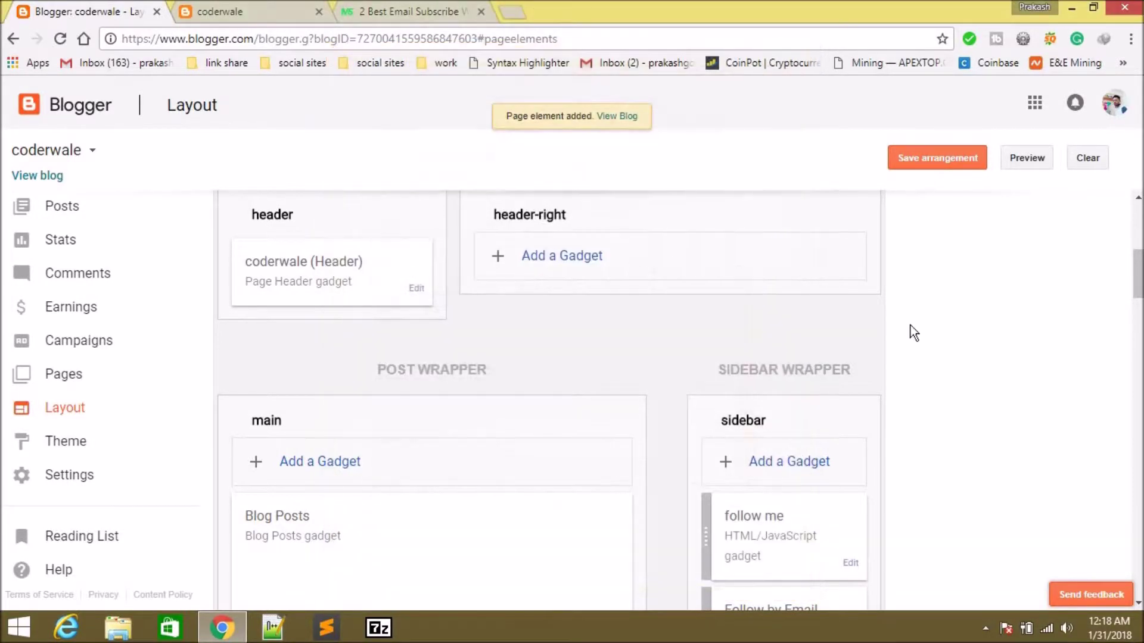
pyautogui.click(960, 168)
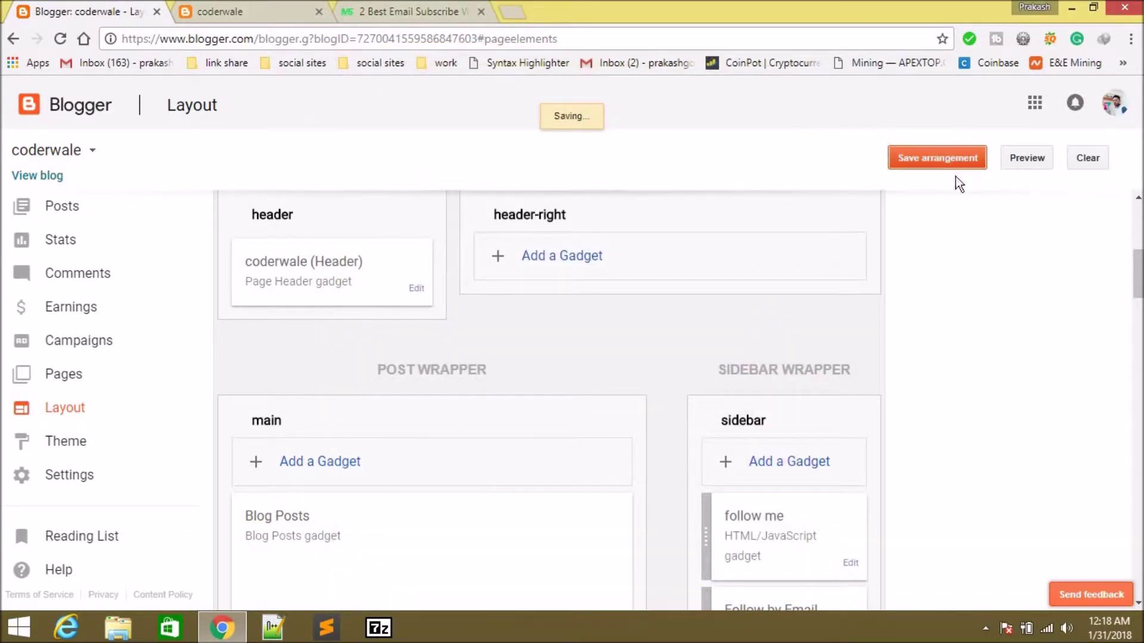
# Reload the live coderwale blog and check how the "follow me" gadget appears in the sidebar.
pyautogui.click(271, 14)
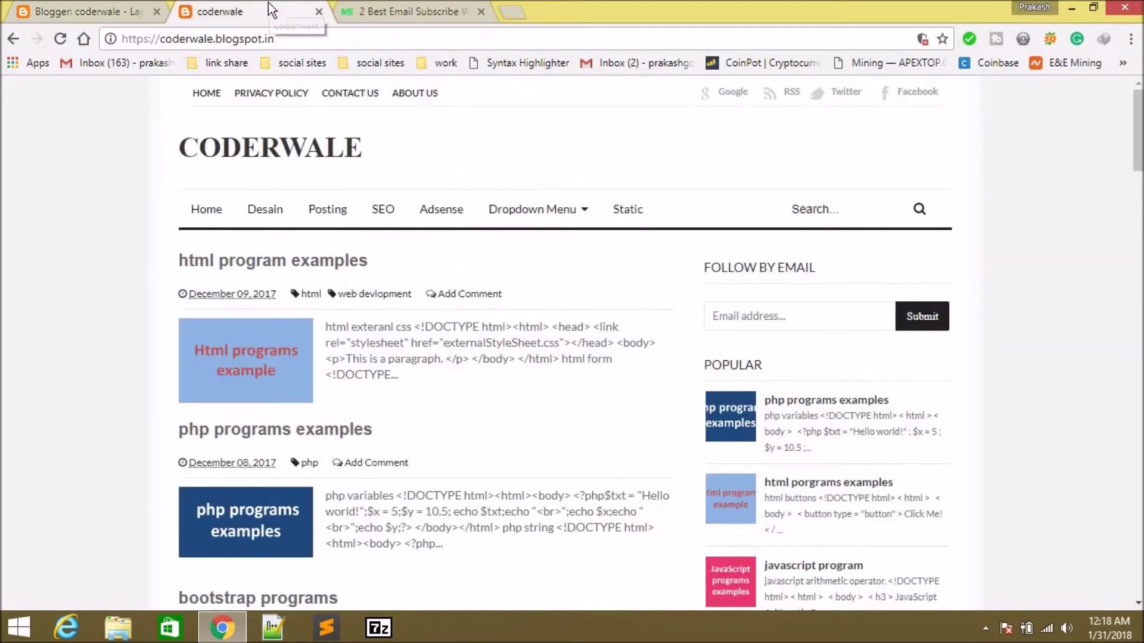
pyautogui.click(65, 41)
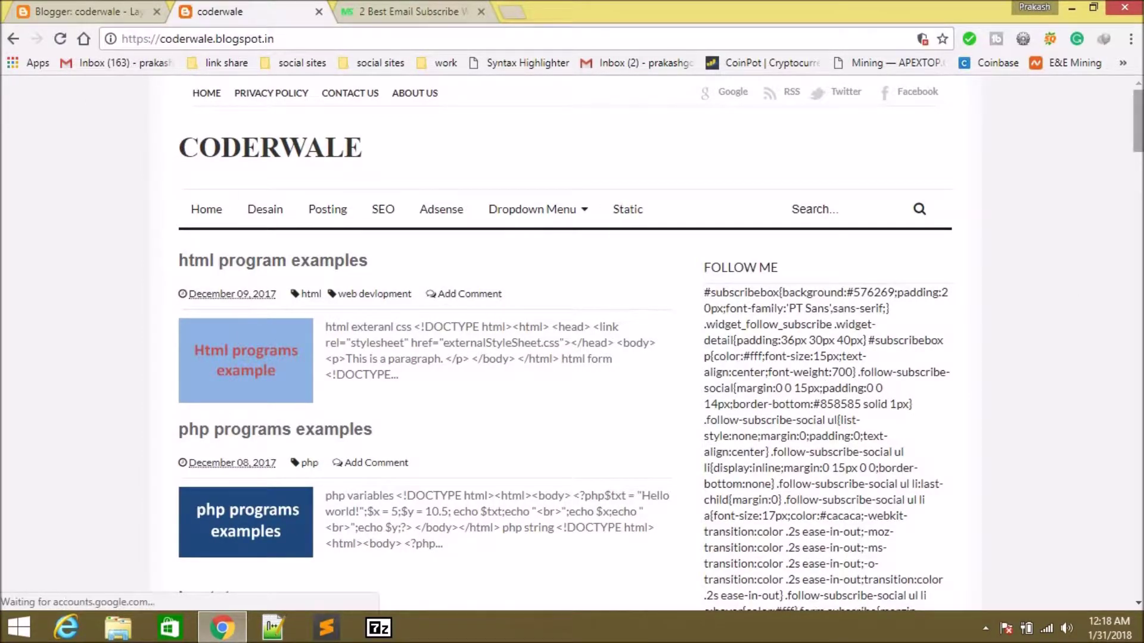
# Examine the whole "follow me" gadget in the live blog's sidebar, down to the subscribe form.
pyautogui.scroll(-10, 572, 343)
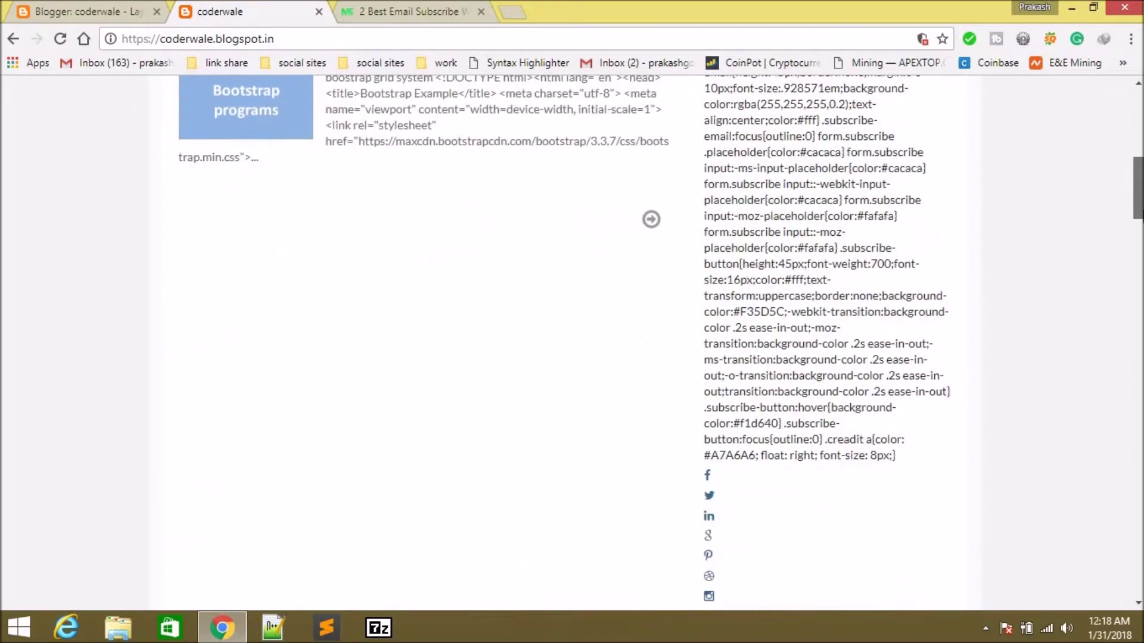
pyautogui.scroll(-2, 572, 342)
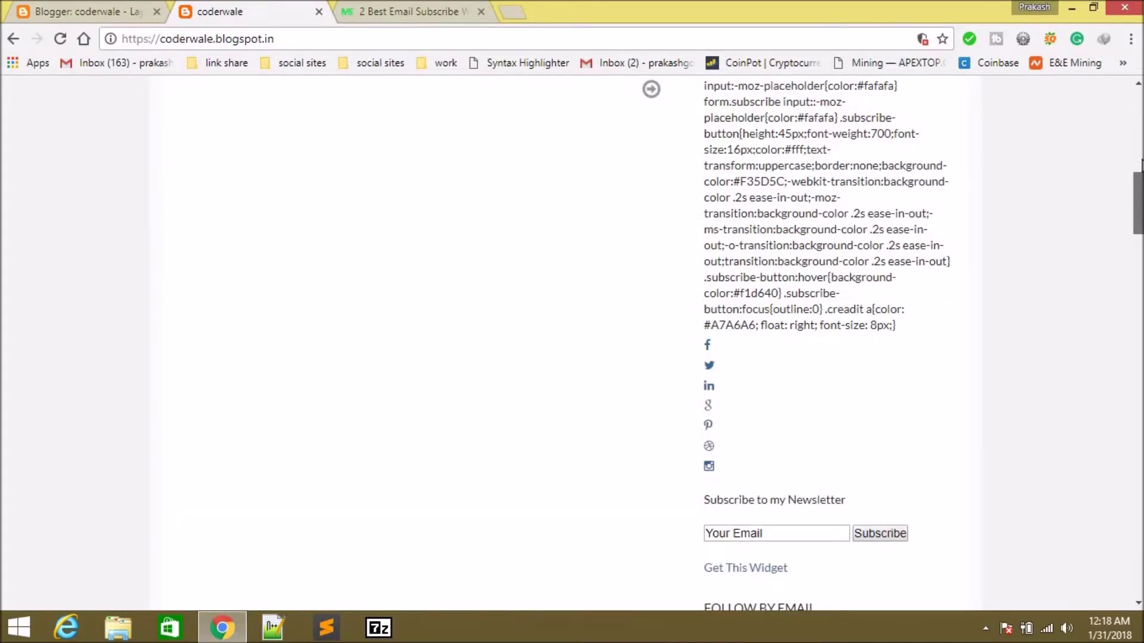
pyautogui.moveTo(1139, 179); pyautogui.dragTo(1139, 95)
# Open the sidebar's "follow me" gadget in the Blogger layout and insert an opening <style> tag above its CSS code.
pyautogui.click(109, 17)
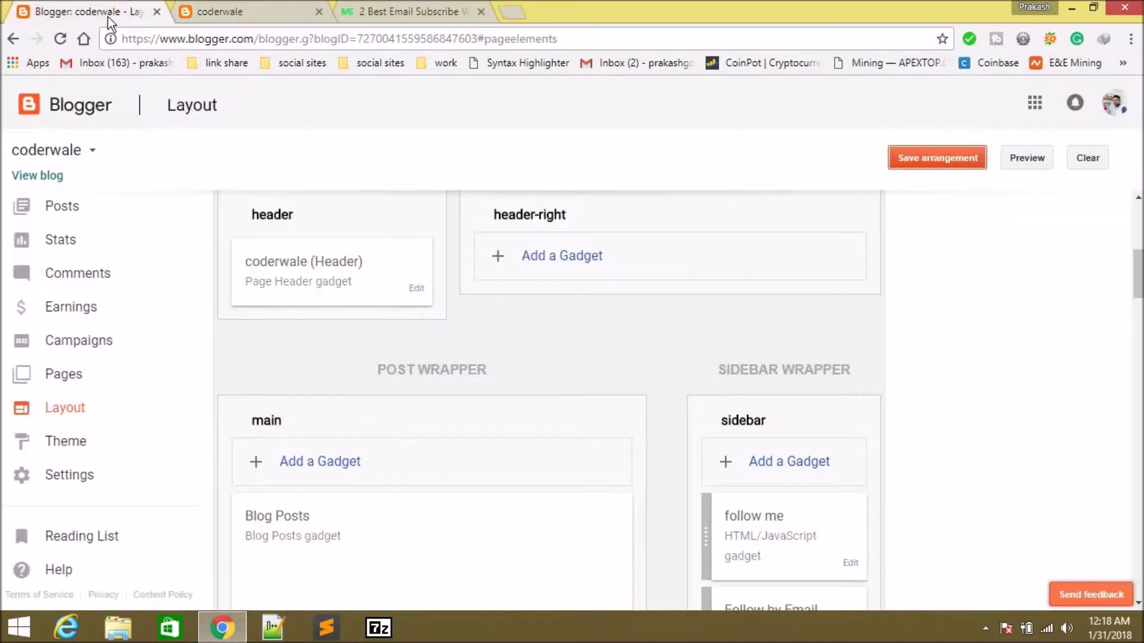
pyautogui.scroll(-3, 1139, 292)
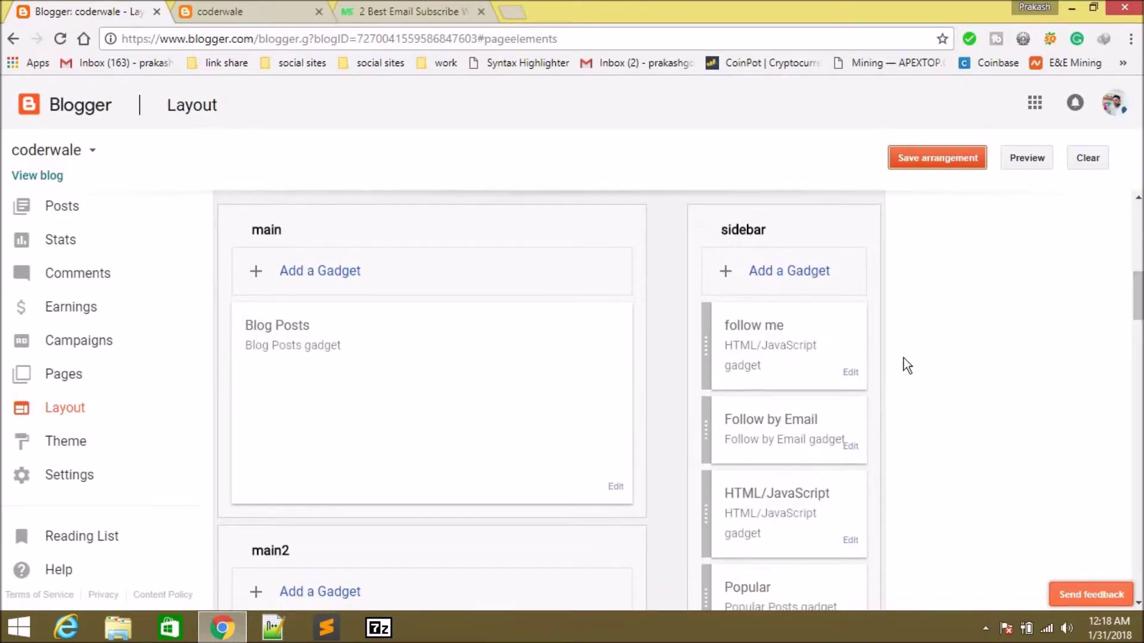
pyautogui.click(849, 375)
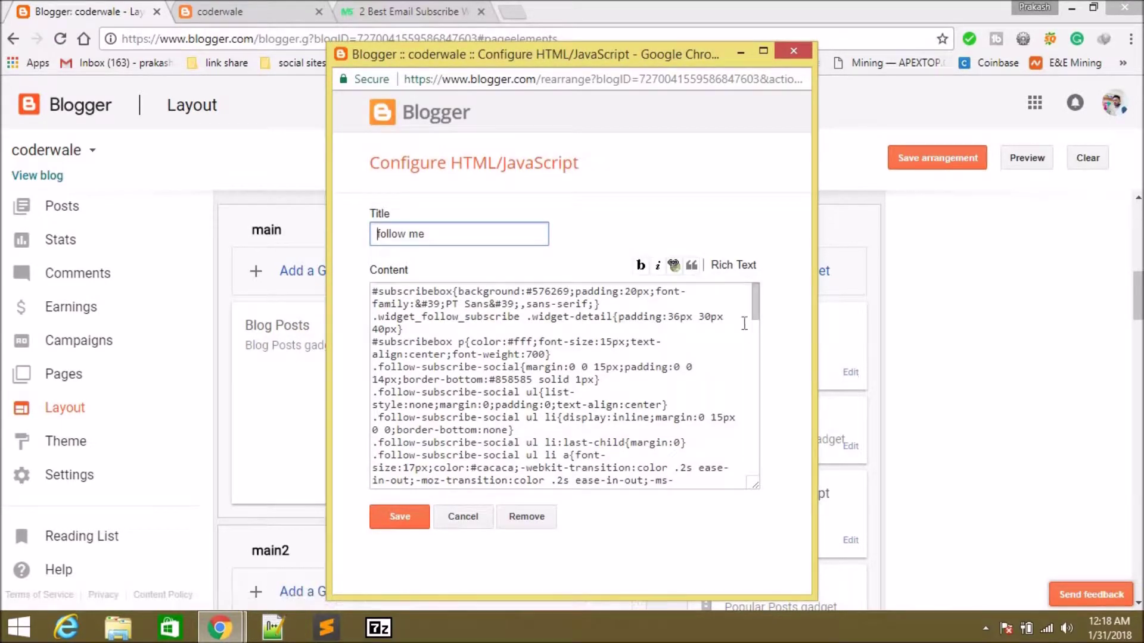
pyautogui.click(758, 306)
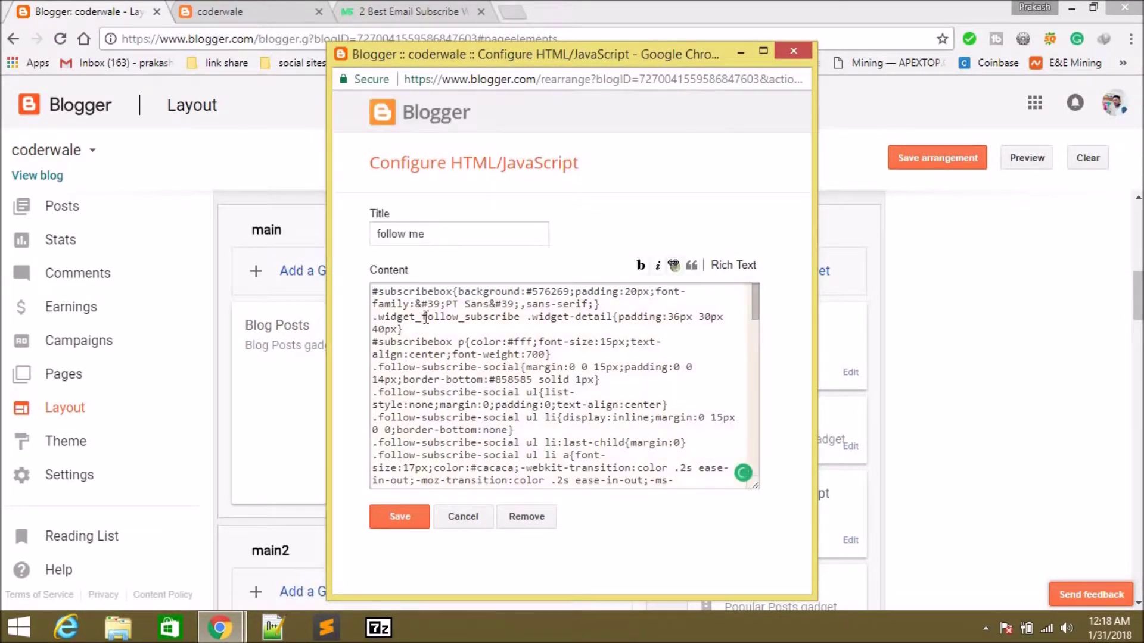
pyautogui.click(374, 291)
pyautogui.press('Return')
pyautogui.press('Return')
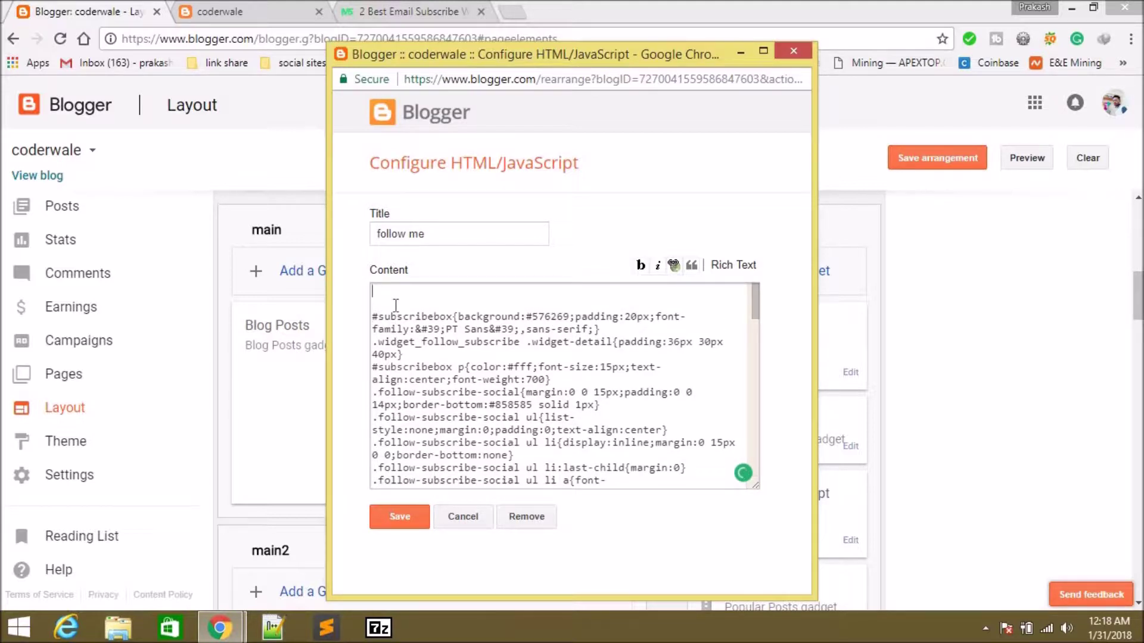
pyautogui.write('<style>')
# Add a closing </style> tag between the end of the CSS code and the "subscribebox" div.
pyautogui.scroll(-9, 758, 439)
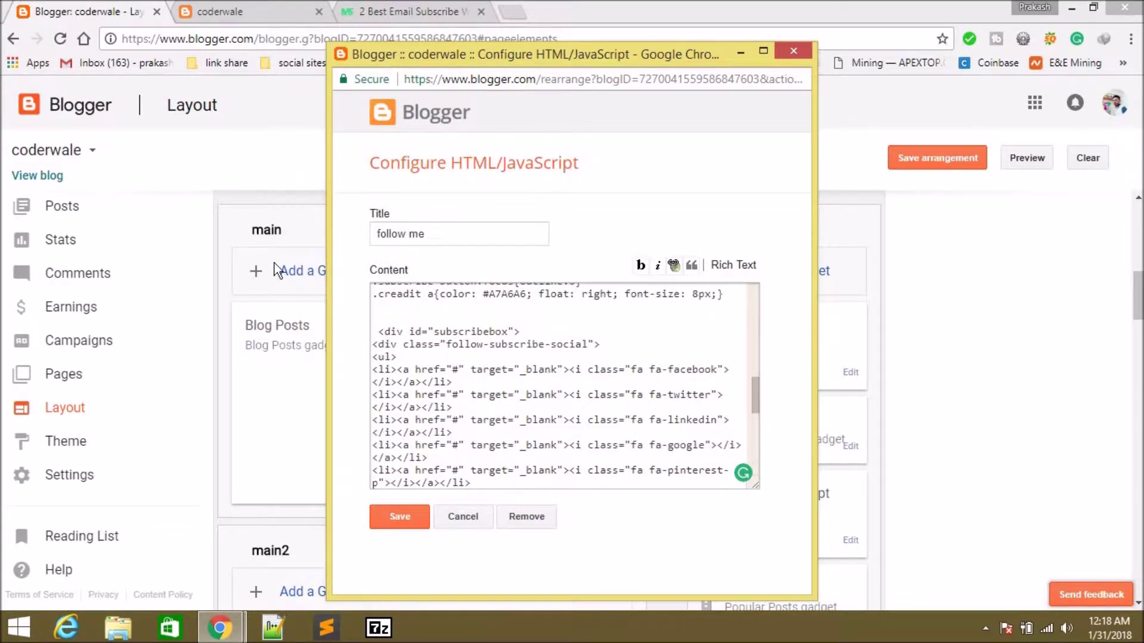
pyautogui.click(379, 307)
pyautogui.write('</style>')
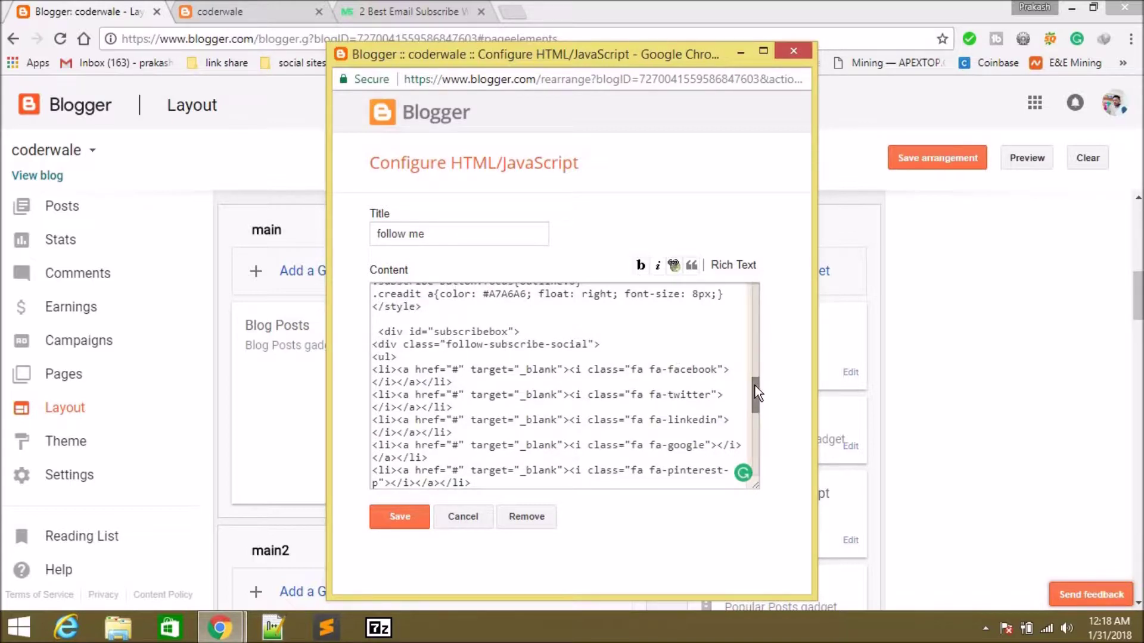
pyautogui.scroll(1, 755, 375)
pyautogui.moveTo(759, 366); pyautogui.dragTo(756, 398)
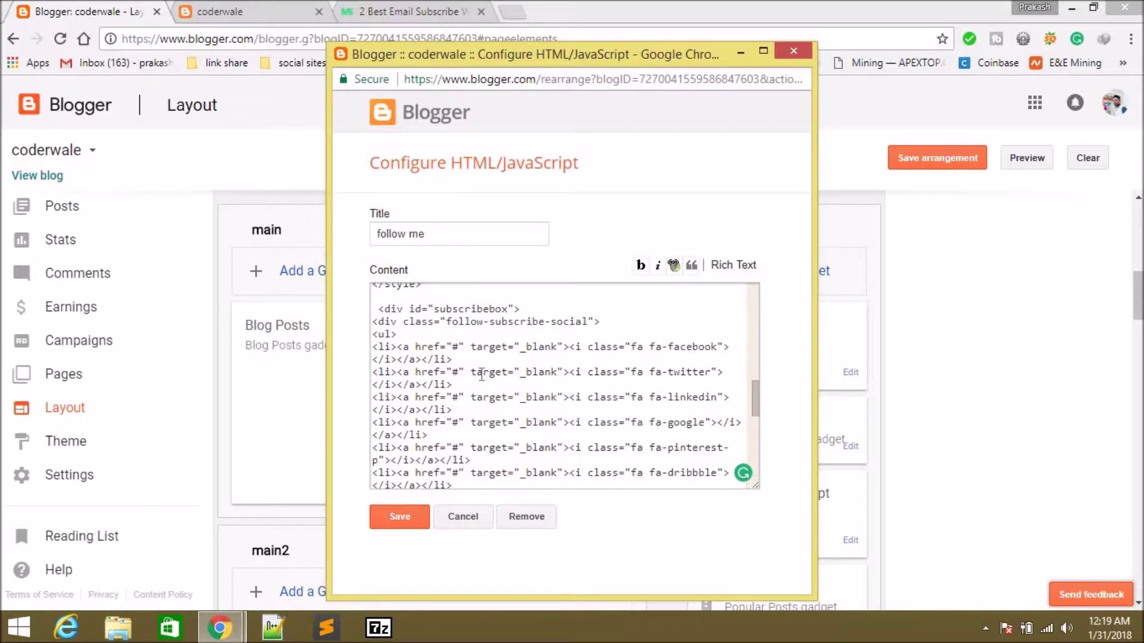
pyautogui.click(461, 349)
pyautogui.press('BackSpace')
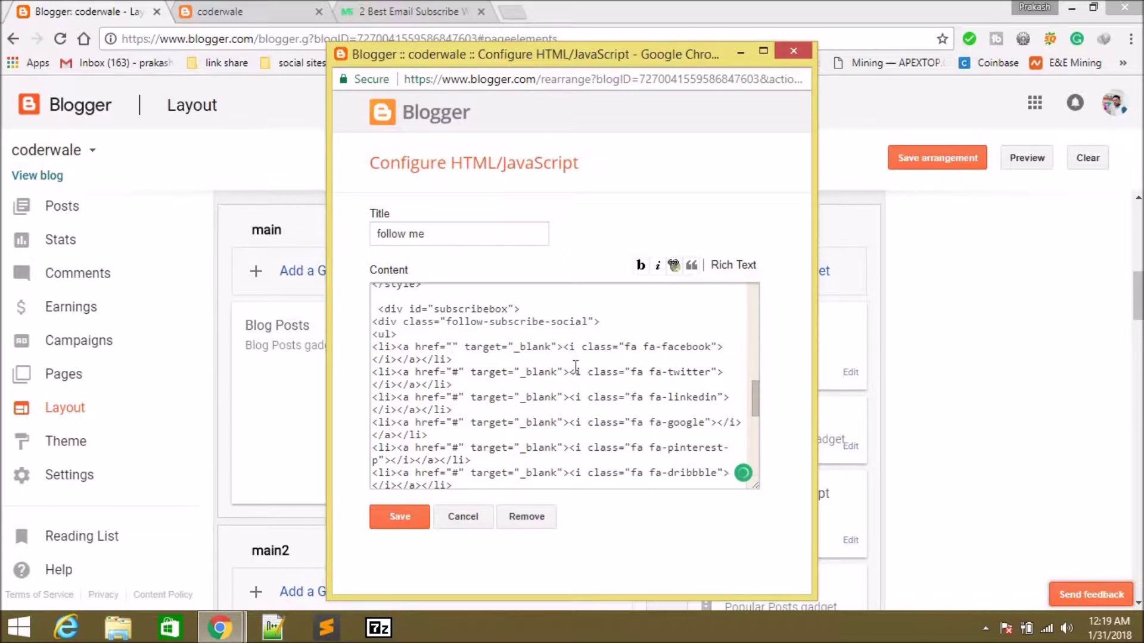
pyautogui.write('#')
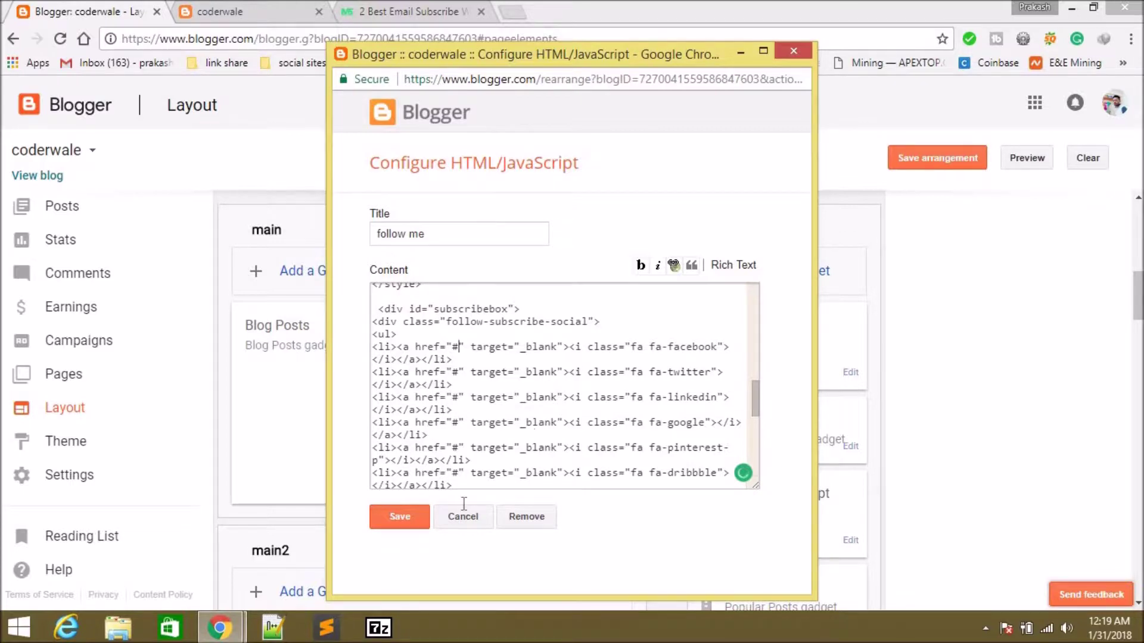
# Save the "follow me" gadget and the layout arrangement, and reload the live coderwale blog.
pyautogui.click(398, 519)
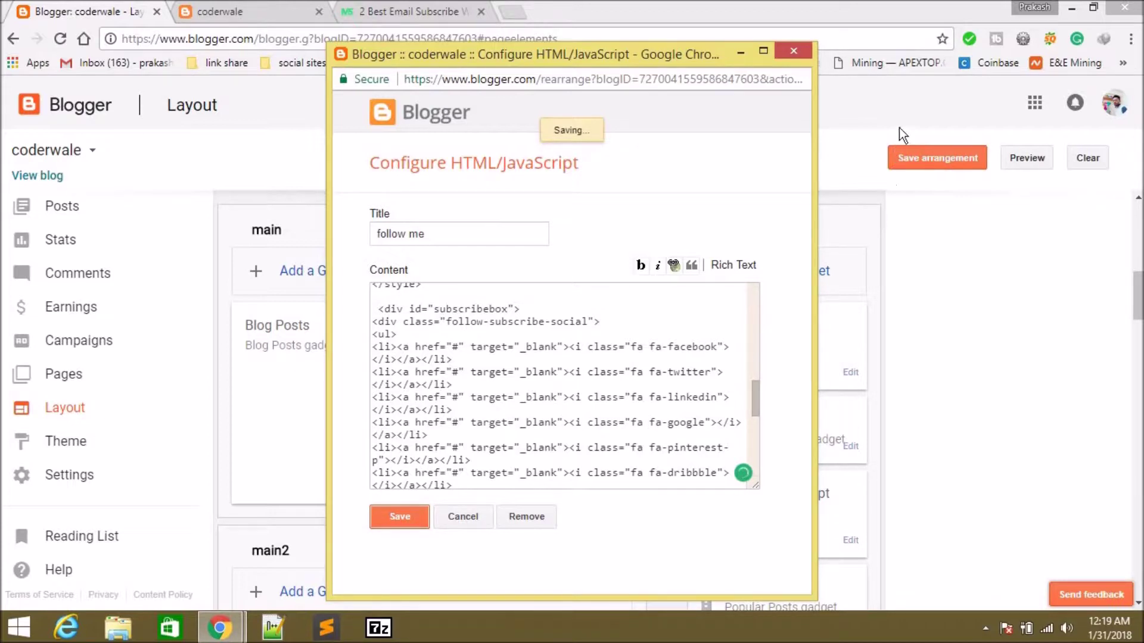
pyautogui.click(910, 165)
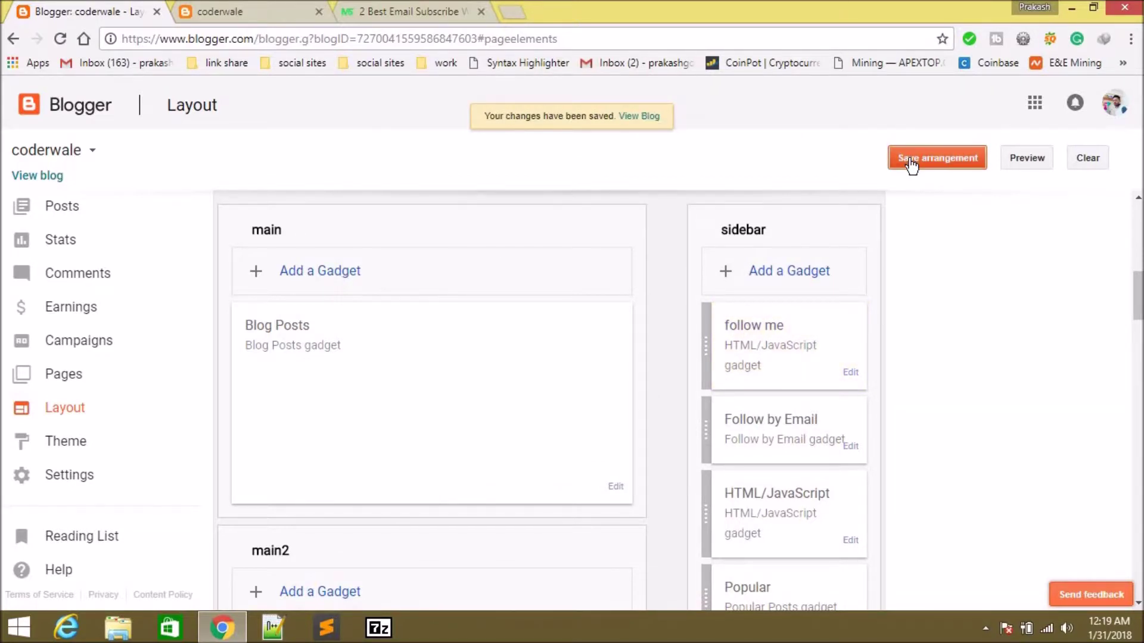
pyautogui.click(256, 12)
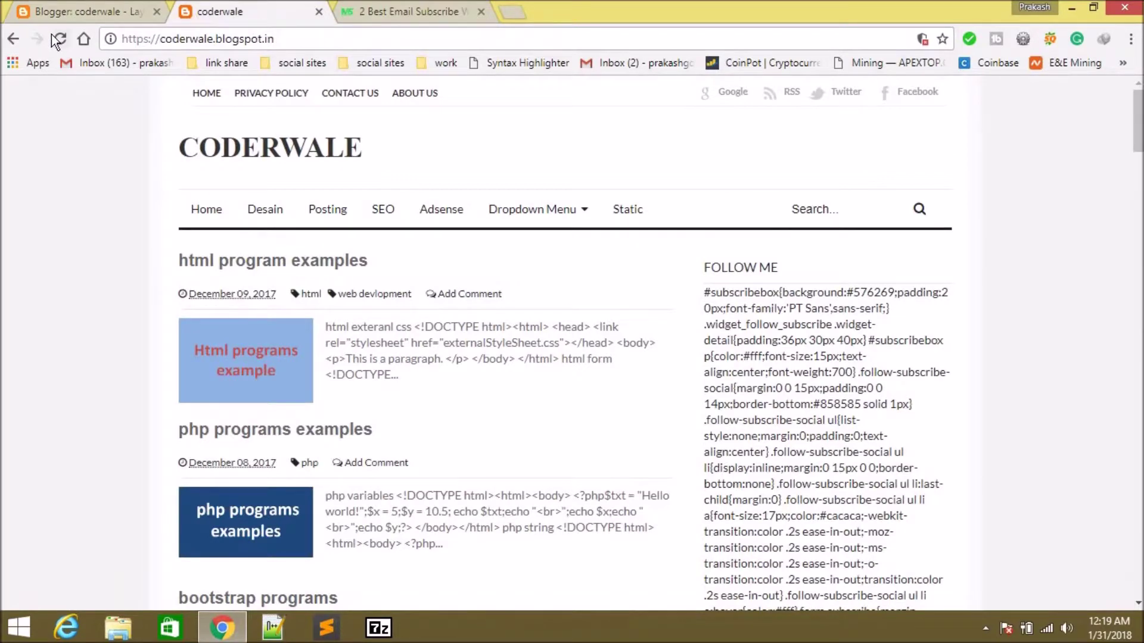
pyautogui.click(56, 37)
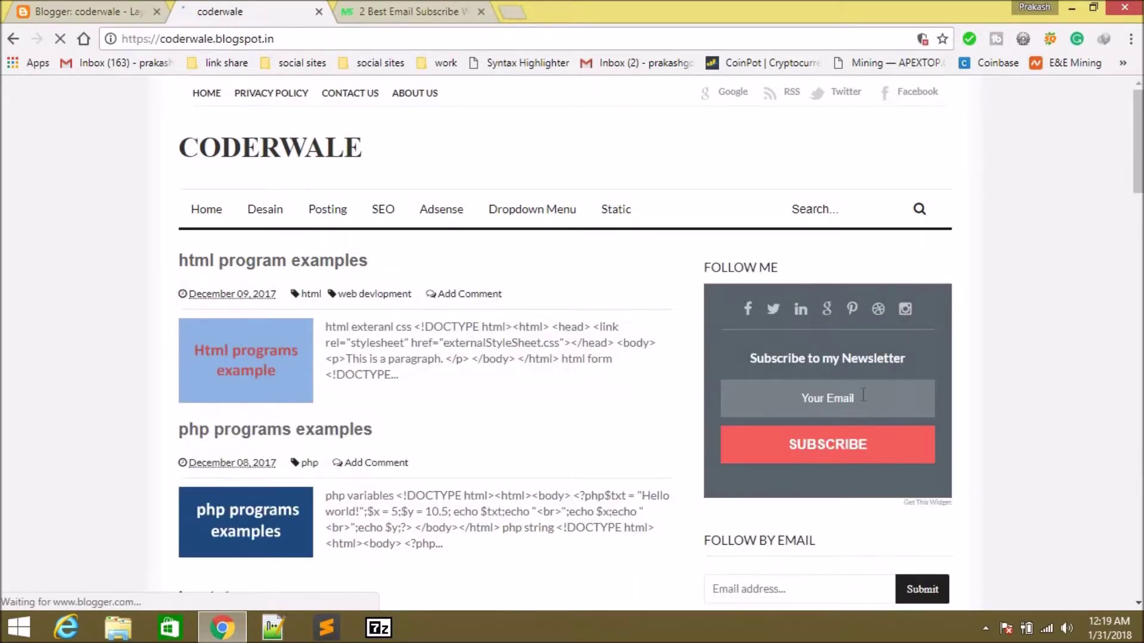
# Try the subscribe widget's email field with the sample text "lgfdlgjd" and clear it again.
pyautogui.click(844, 404)
pyautogui.write('lgfdlgjdl')
pyautogui.press('BackSpace')
pyautogui.press('BackSpace')
pyautogui.press('BackSpace')
pyautogui.press('BackSpace')
pyautogui.press('BackSpace')
pyautogui.press('BackSpace')
pyautogui.press('BackSpace')
pyautogui.press('BackSpace')
pyautogui.press('BackSpace')
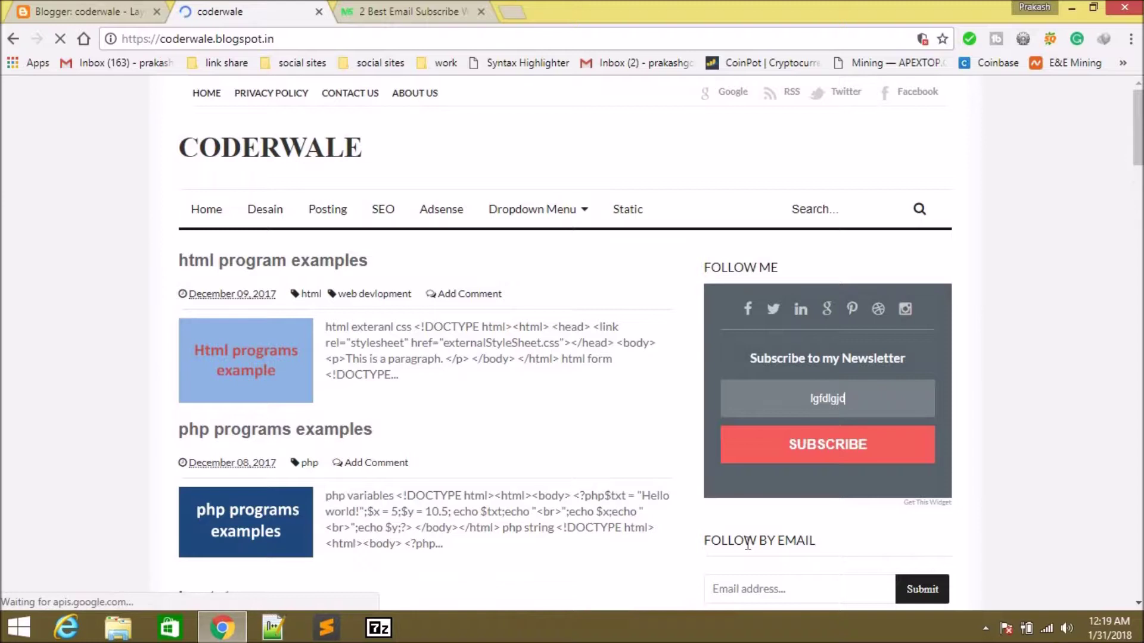
pyautogui.click(867, 444)
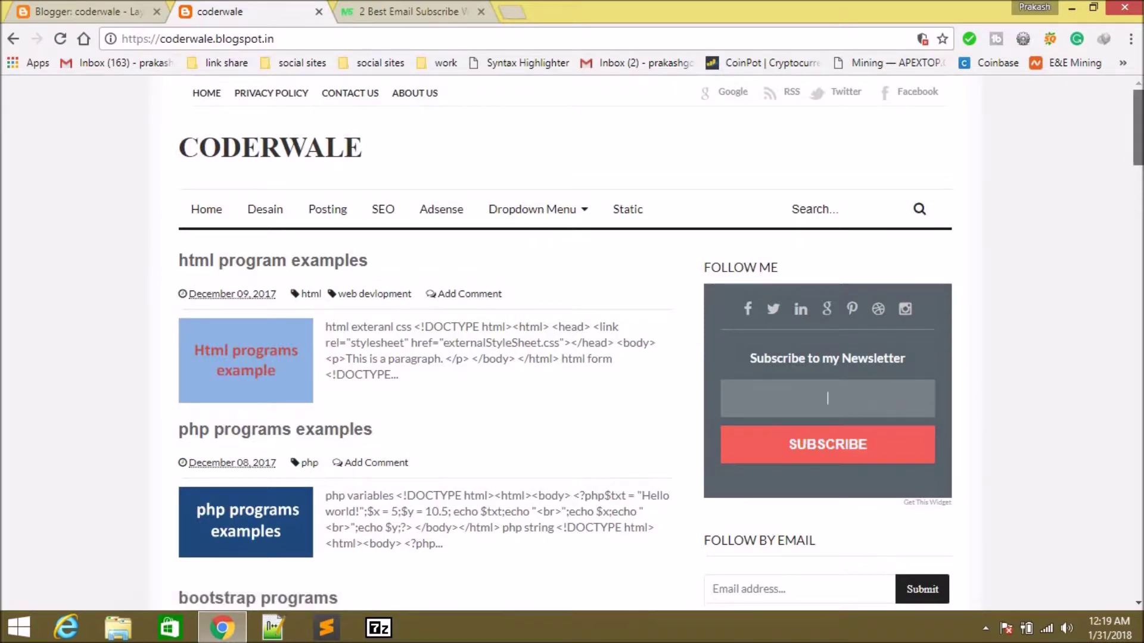
pyautogui.scroll(-3, 571, 349)
pyautogui.scroll(3, 572, 342)
pyautogui.scroll(-3, 892, 424)
pyautogui.scroll(3, 893, 424)
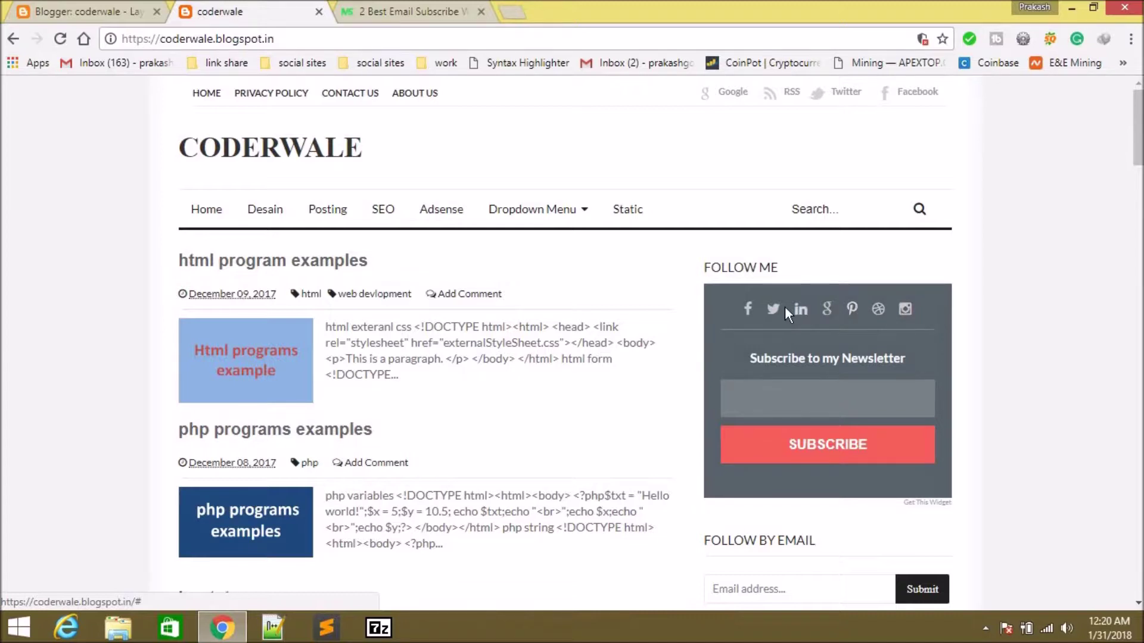
pyautogui.click(72, 8)
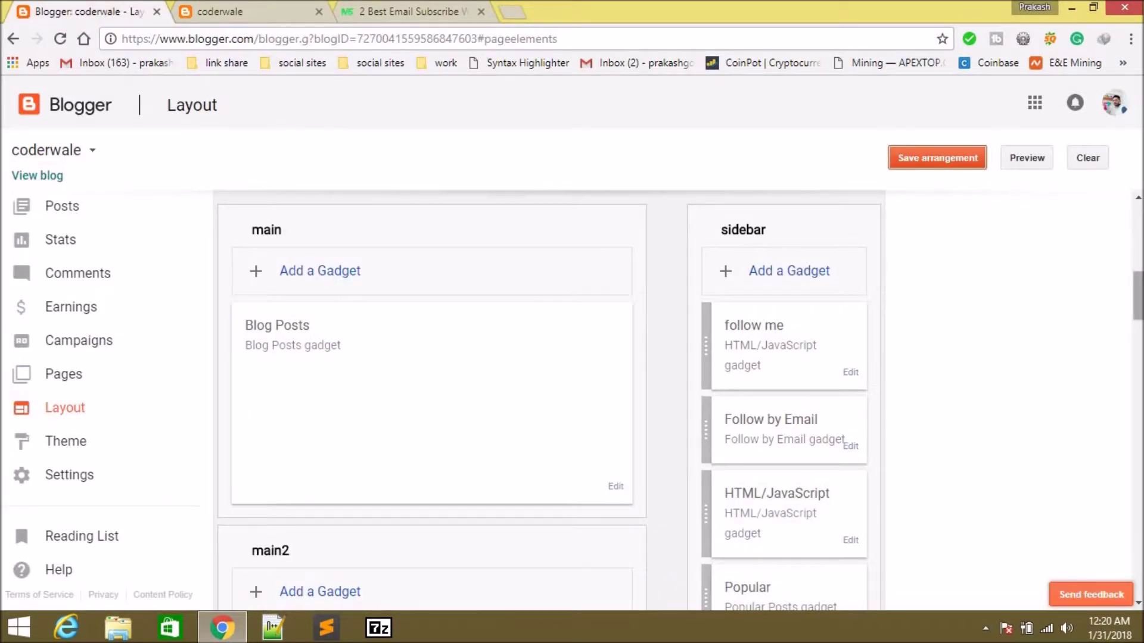
pyautogui.moveTo(1138, 297); pyautogui.dragTo(1137, 229)
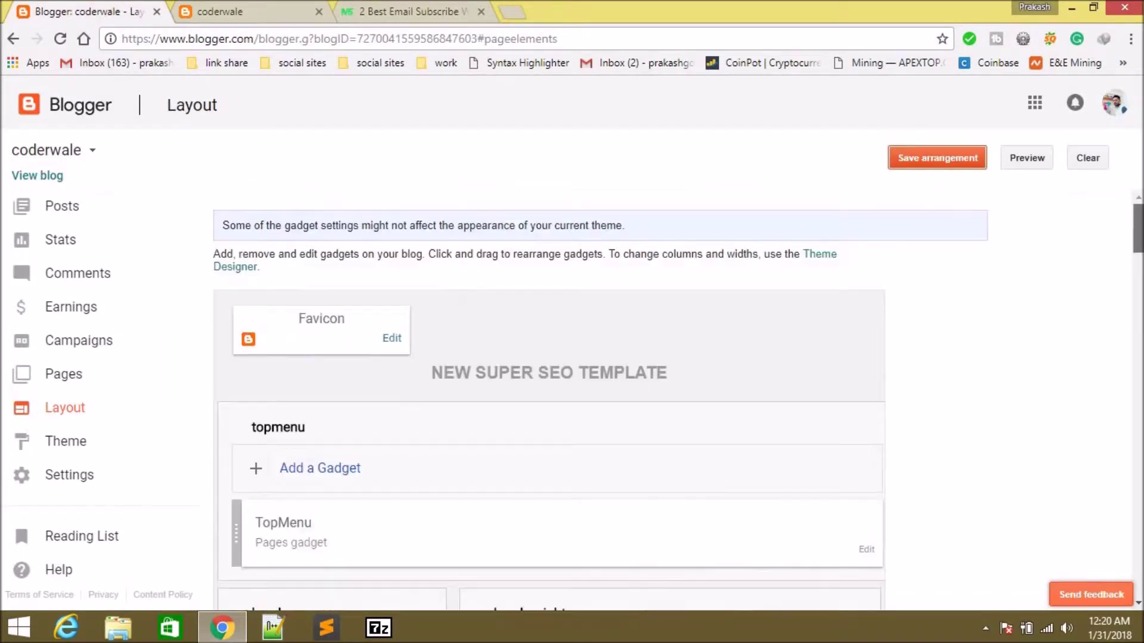
# Go back to the MS Design widget listing and open the post "15+ Best Blogger widgets and Plugins 2017".
pyautogui.click(424, 8)
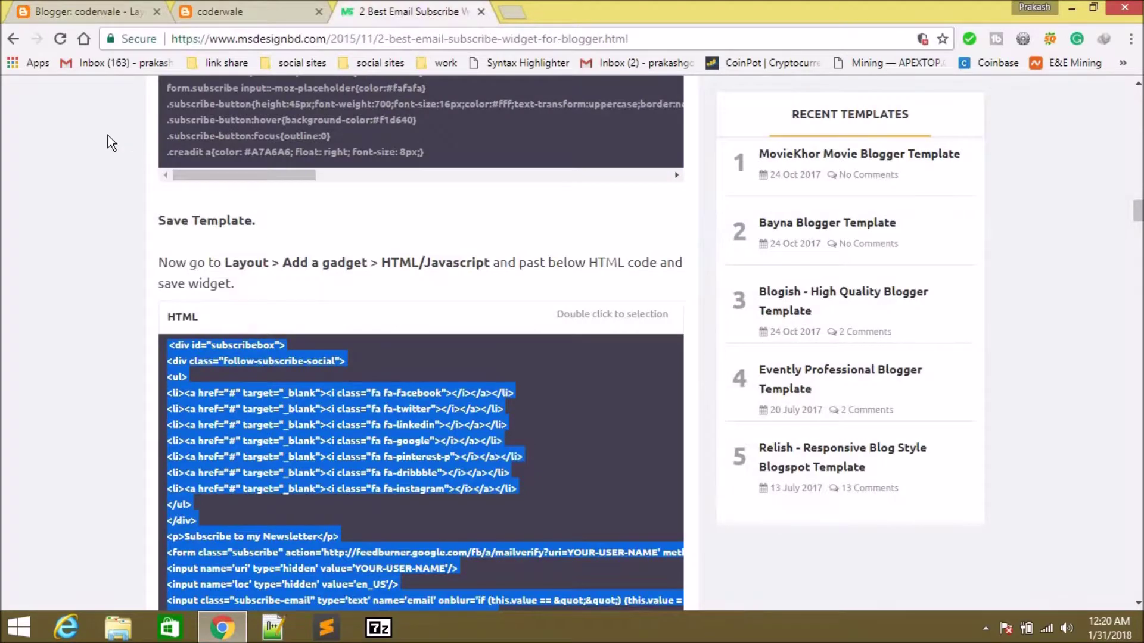
pyautogui.click(14, 38)
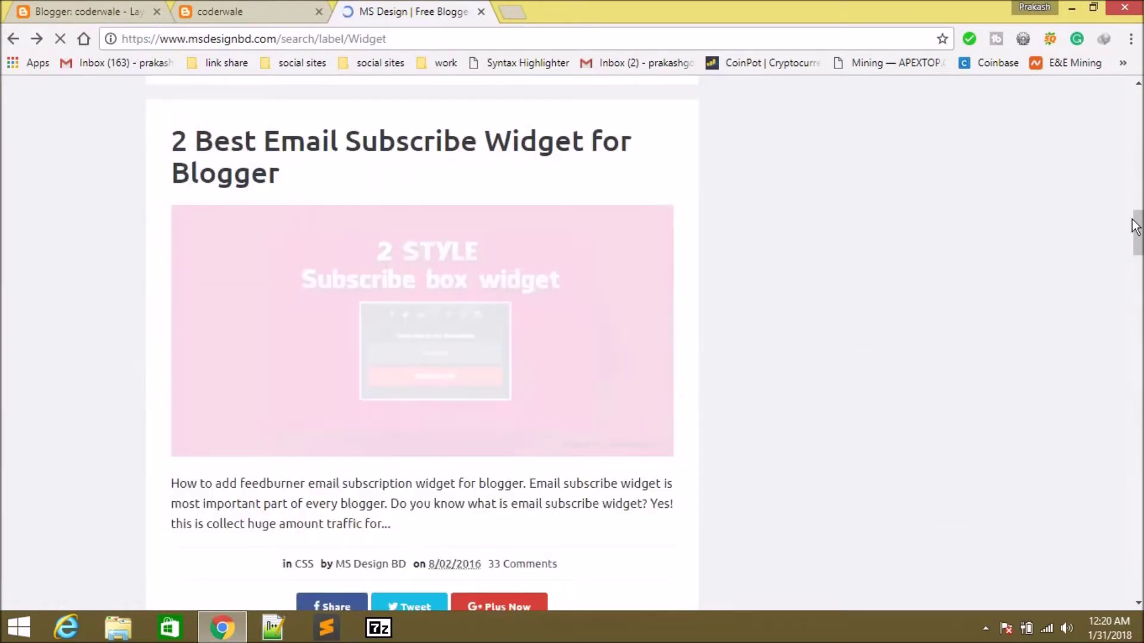
pyautogui.scroll(-2, 374, 286)
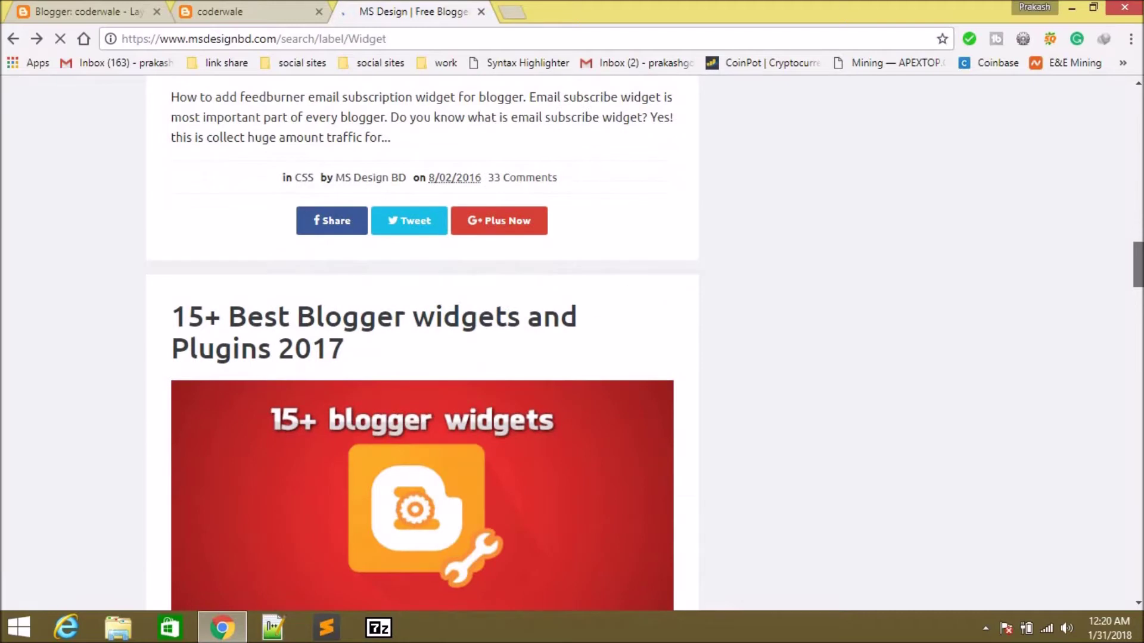
pyautogui.click(324, 330)
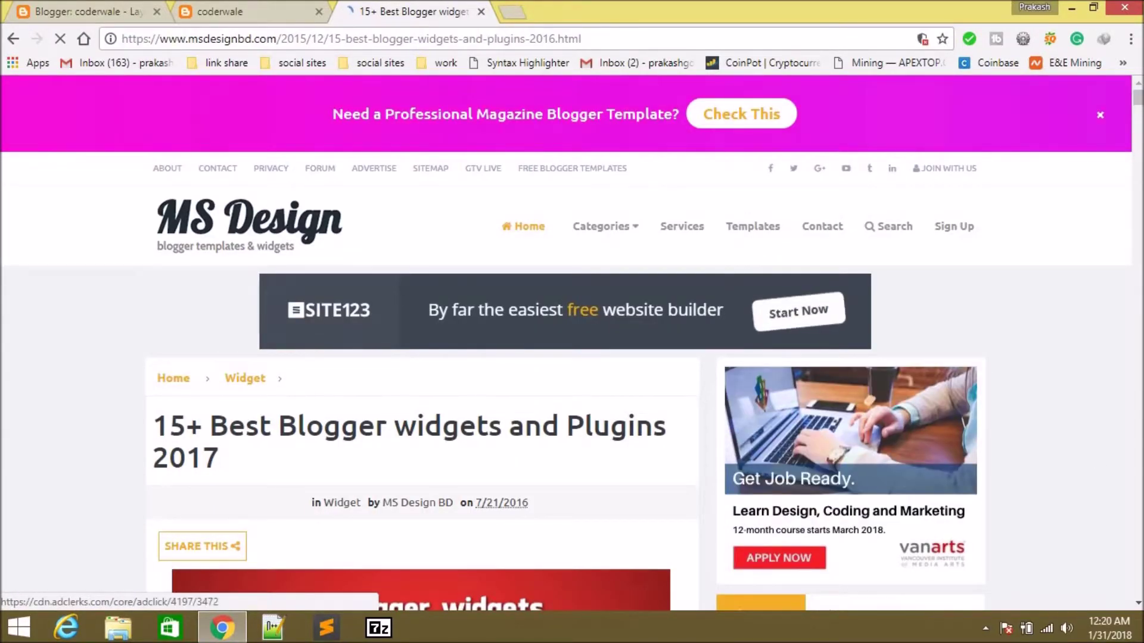
# Browse the widgets offered in the "15+ Best Blogger widgets and Plugins 2017" post, from the Facebook like box to the author bio box.
pyautogui.scroll(-7, 324, 333)
pyautogui.scroll(-8, 417, 333)
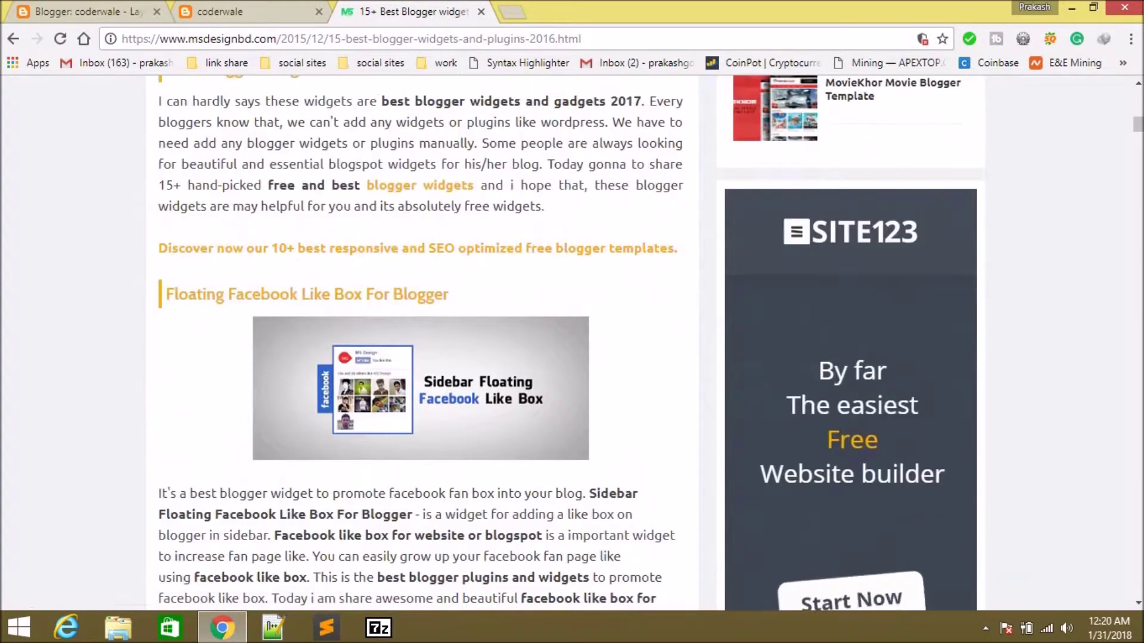
pyautogui.scroll(-8, 417, 333)
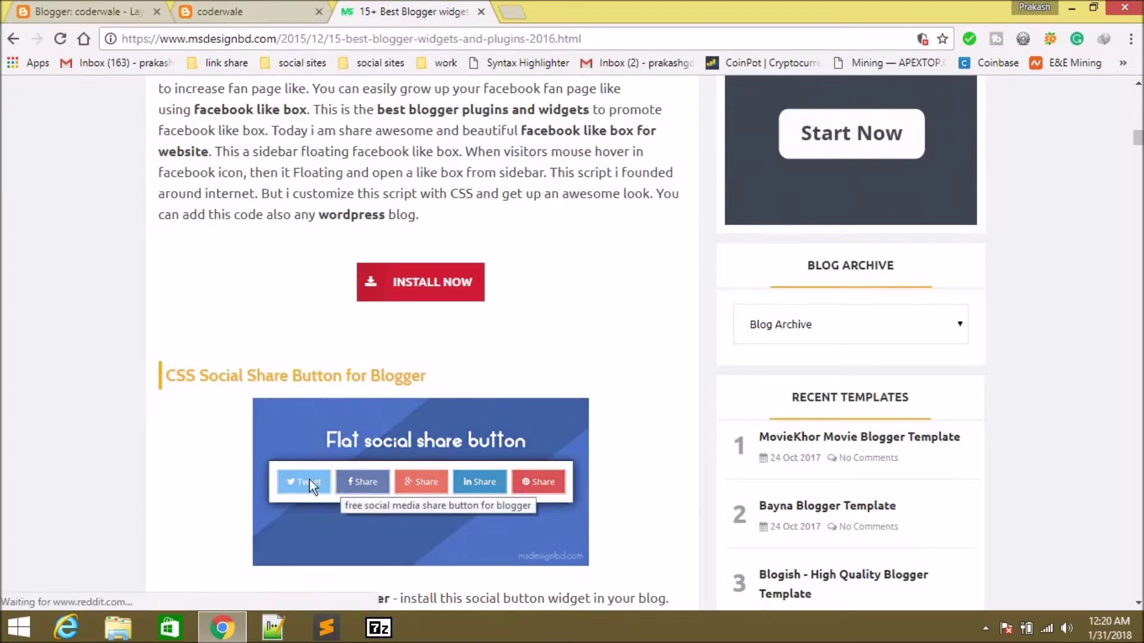
pyautogui.scroll(-8, 1087, 512)
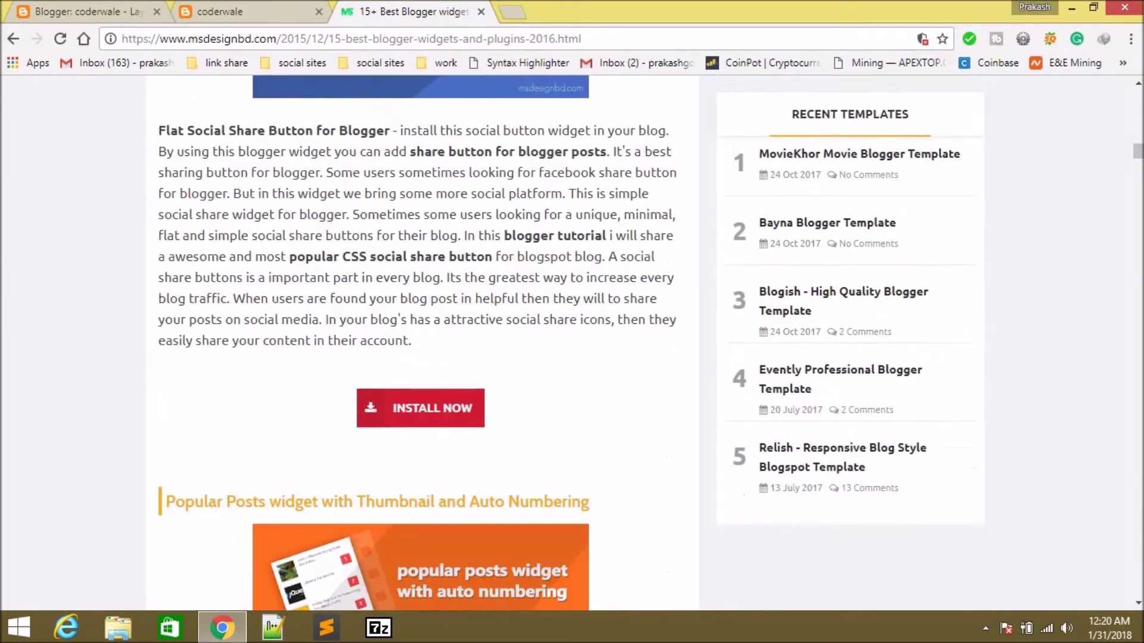
pyautogui.scroll(-16, 631, 309)
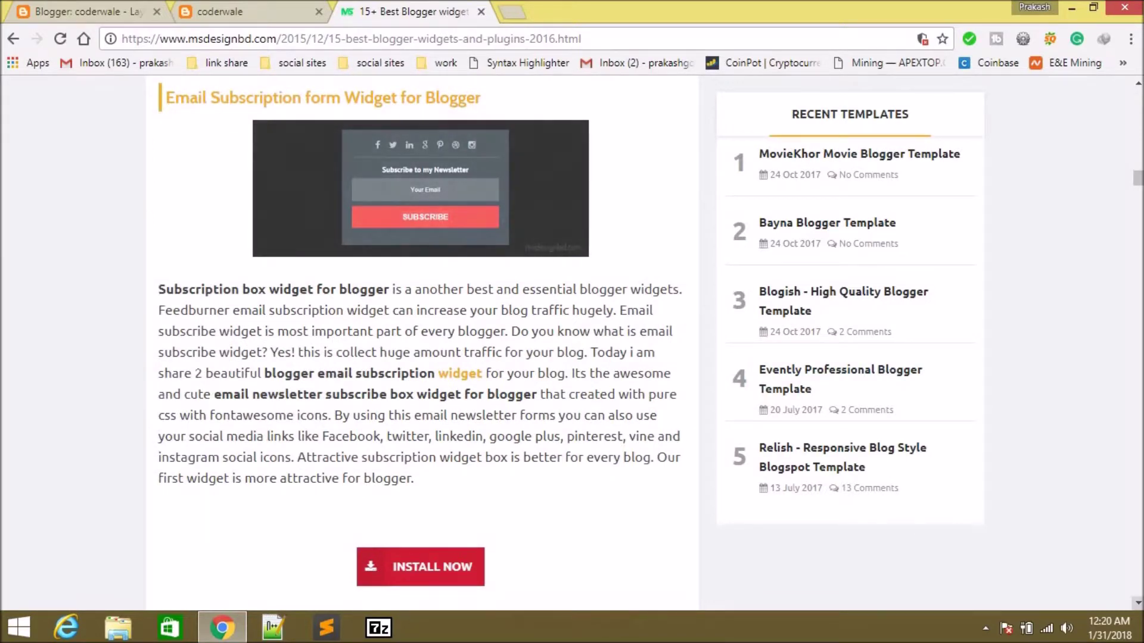
pyautogui.scroll(-8, 383, 191)
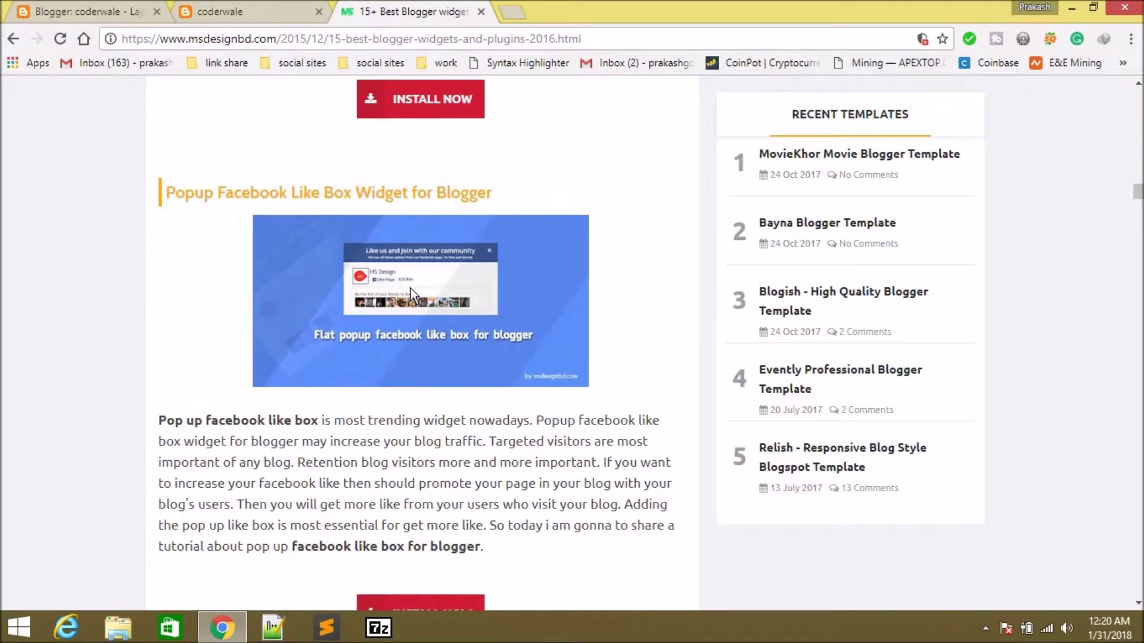
pyautogui.scroll(-8, 420, 345)
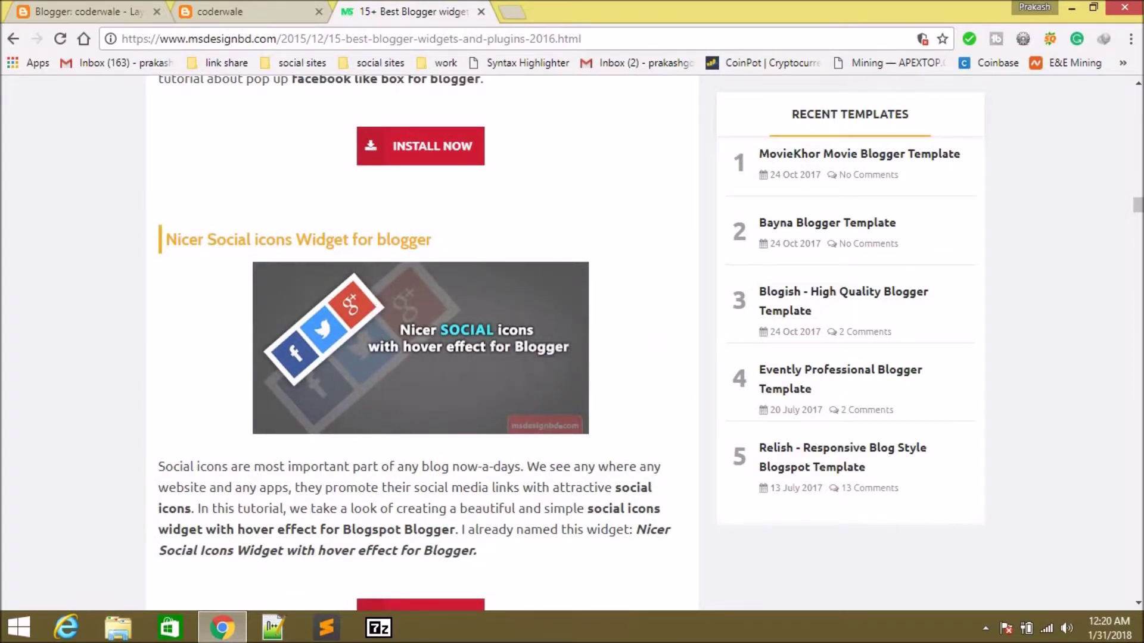
pyautogui.scroll(-8, 421, 345)
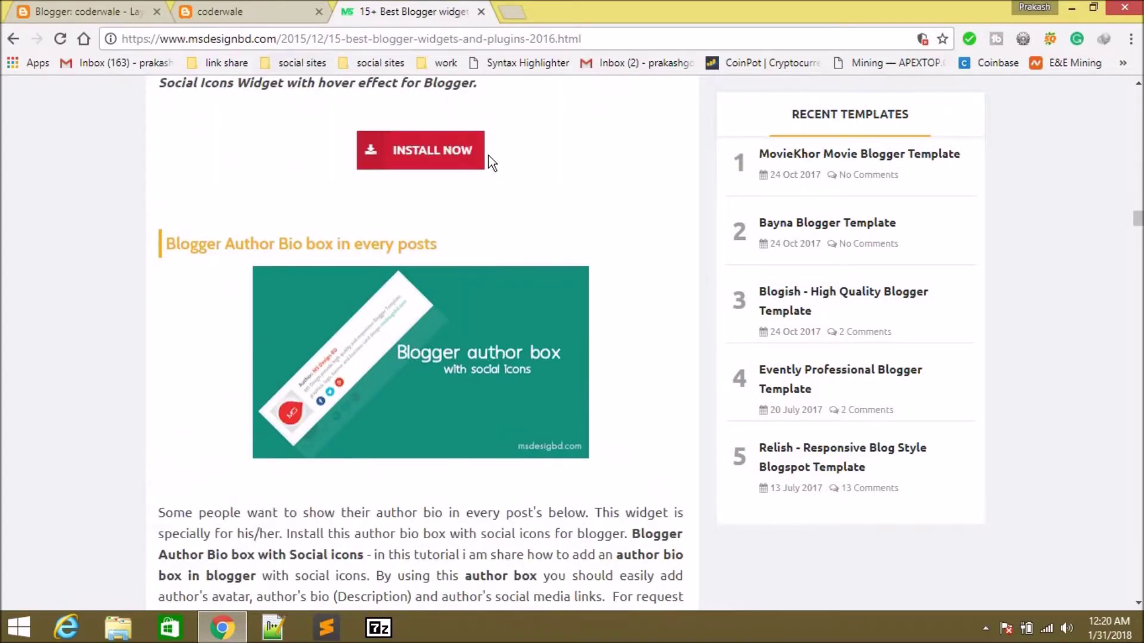
# Open the install tutorial for the "Nicer Social icons Widget for blogger" and read through to its CSS code.
pyautogui.click(456, 149)
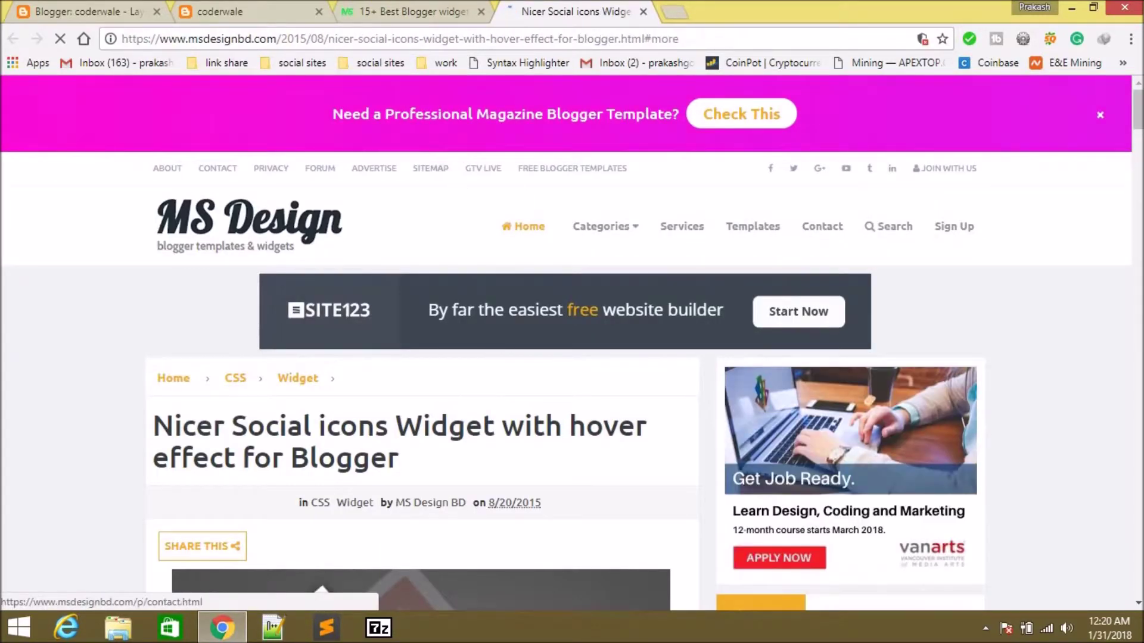
pyautogui.scroll(-18, 421, 342)
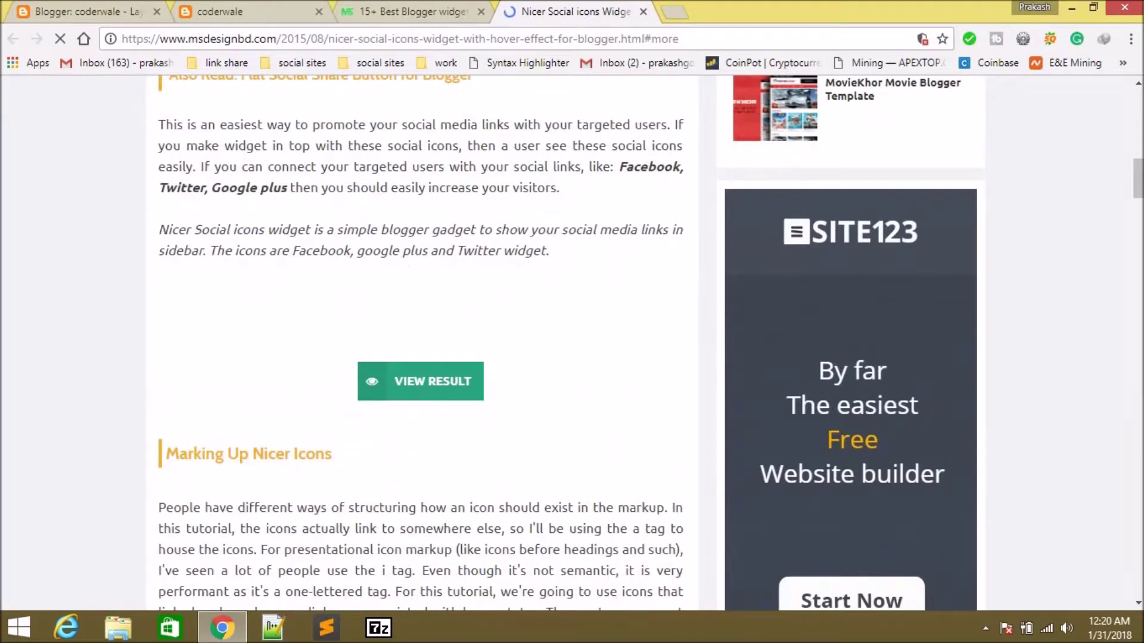
pyautogui.scroll(-5, 420, 343)
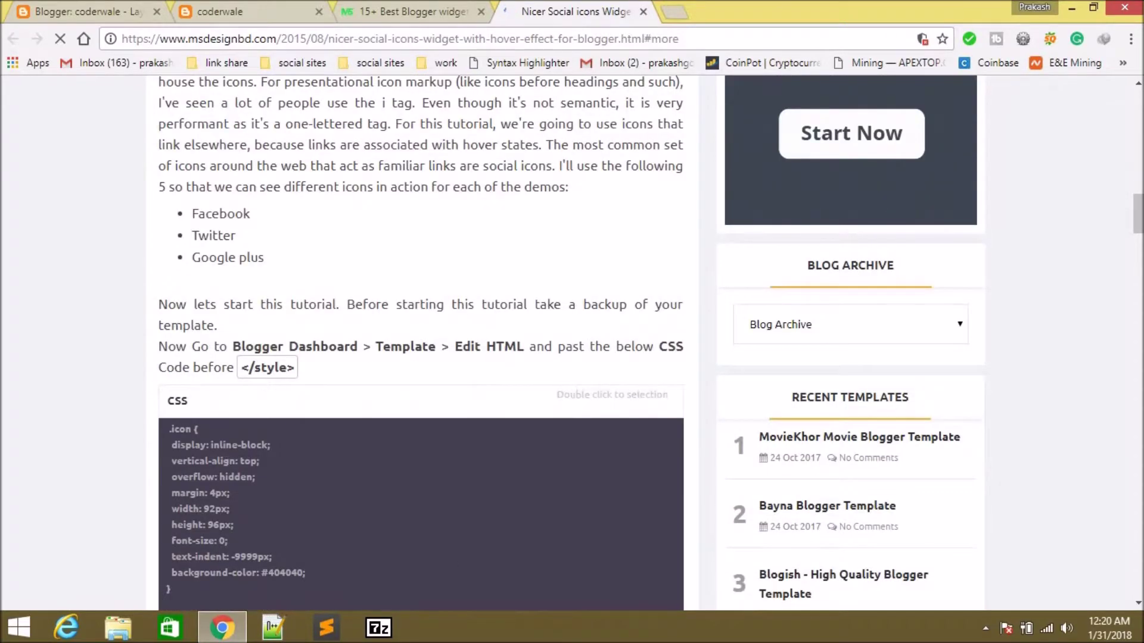
# Select the tutorial's entire CSS code block for the social icons so it can be copied.
pyautogui.scroll(-15, 421, 342)
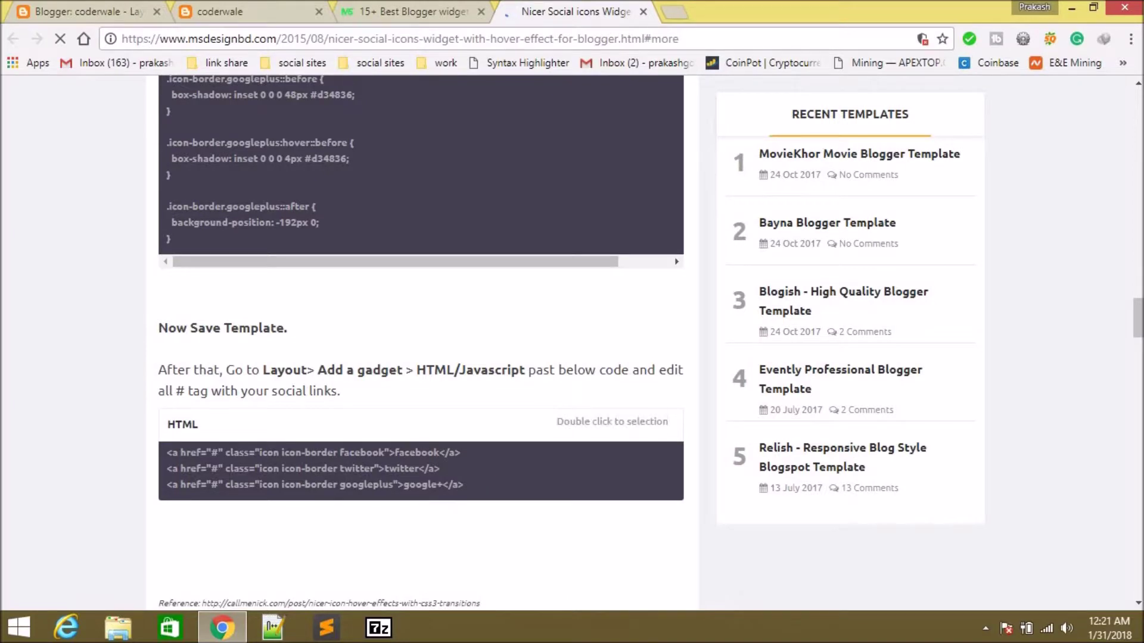
pyautogui.scroll(8, 458, 204)
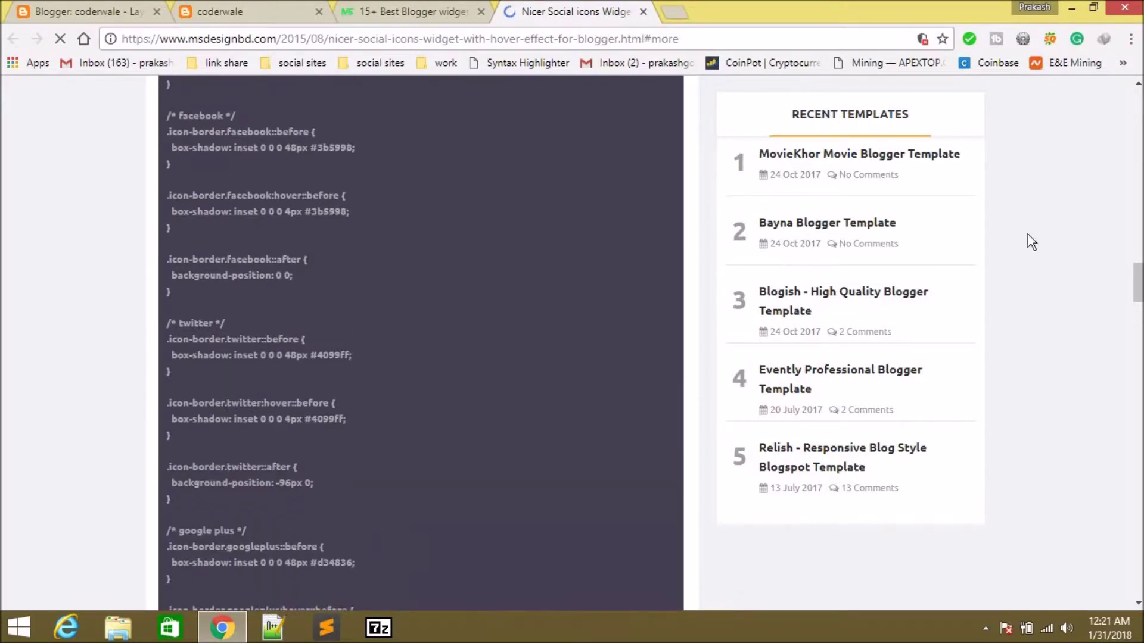
pyautogui.doubleClick(459, 203)
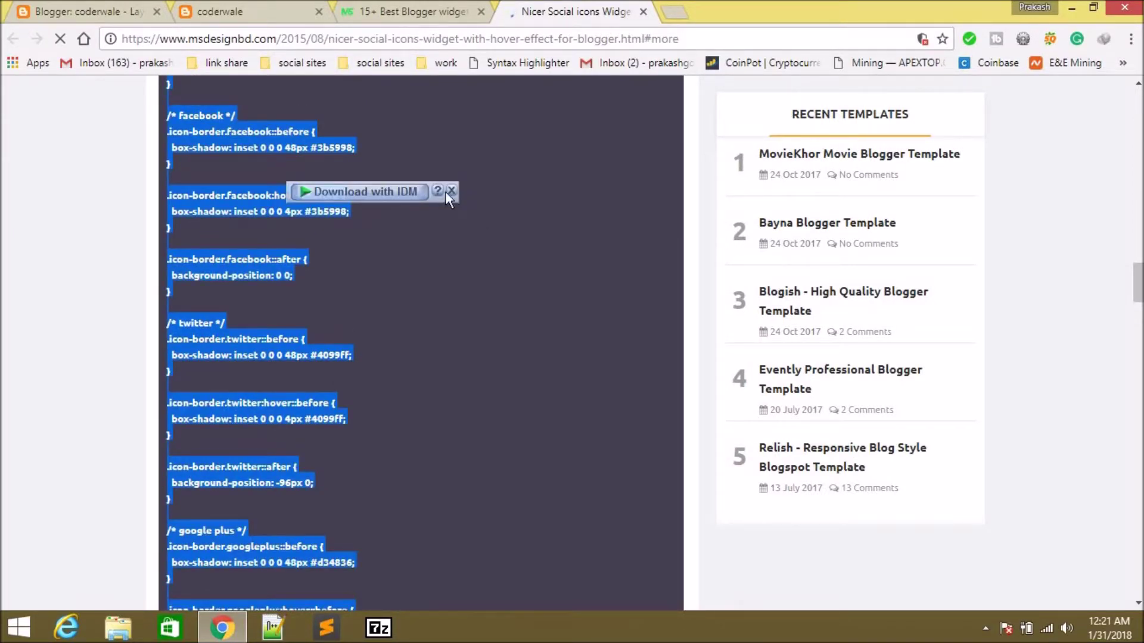
pyautogui.click(451, 191)
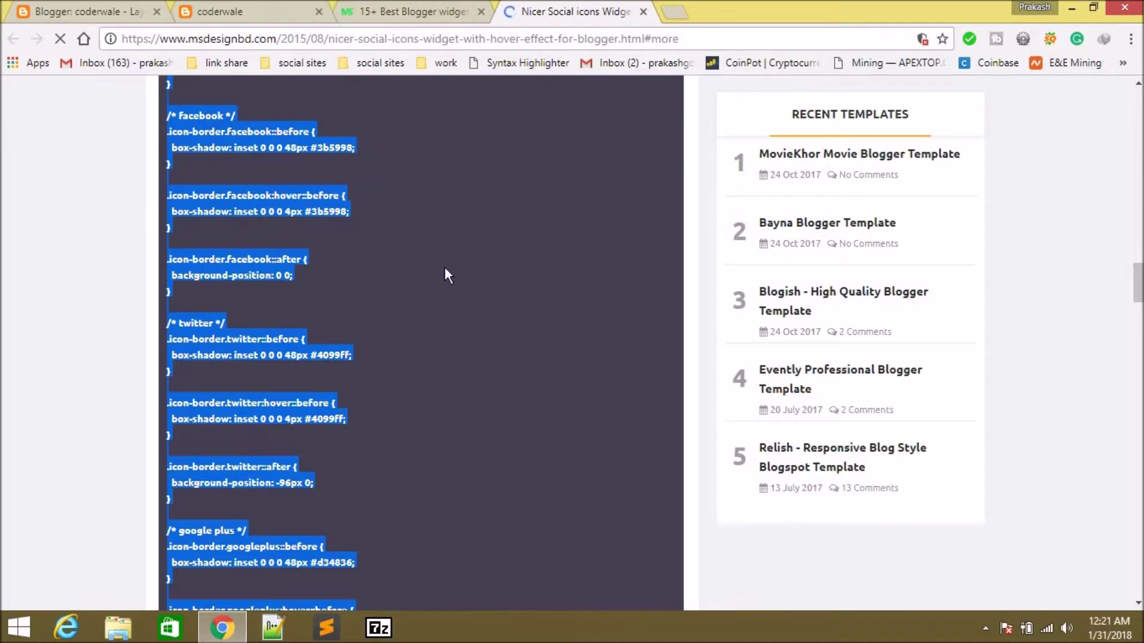
# Add an HTML/JavaScript gadget to the sidebar of the coderwale blog layout and title it "follow me".
pyautogui.hotkey('ctrl', '1')
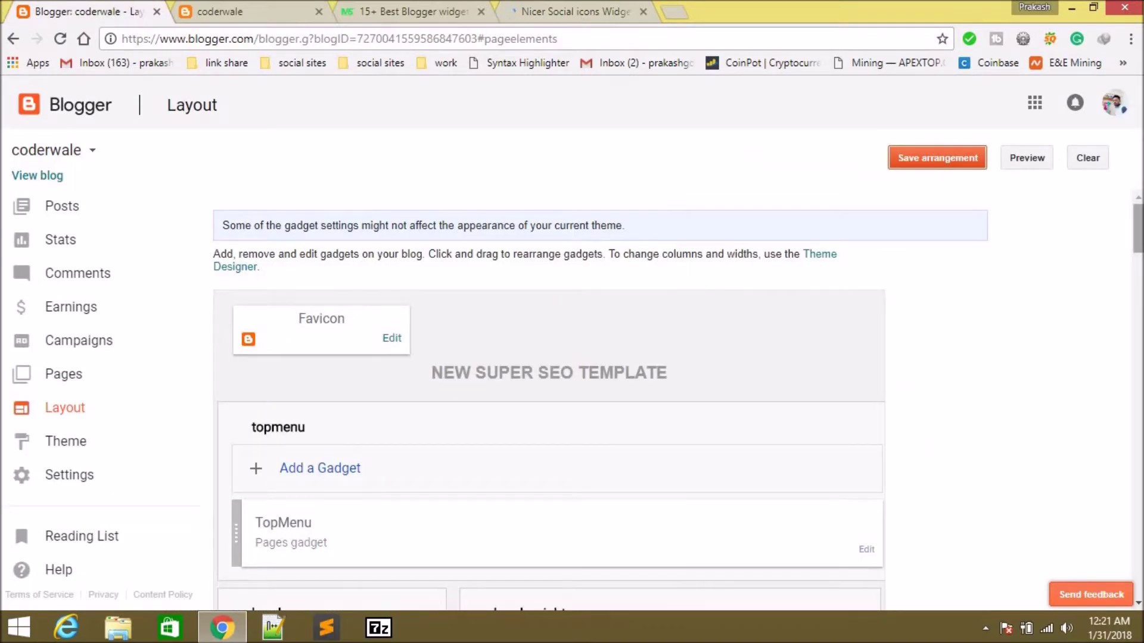
pyautogui.scroll(-6, 881, 453)
pyautogui.click(790, 486)
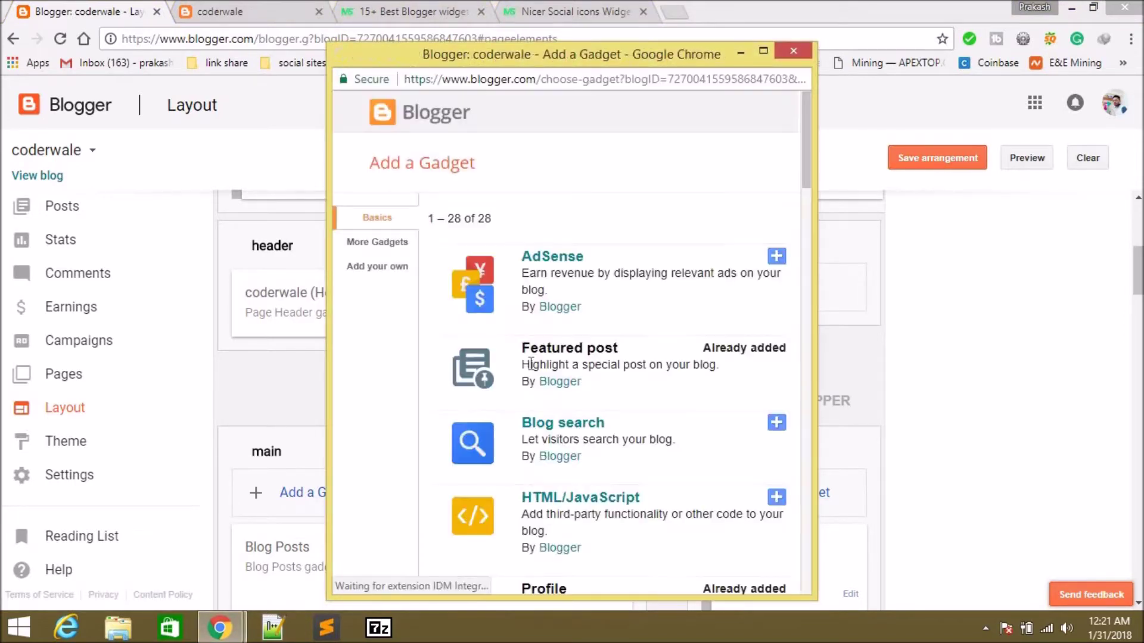
pyautogui.click(593, 500)
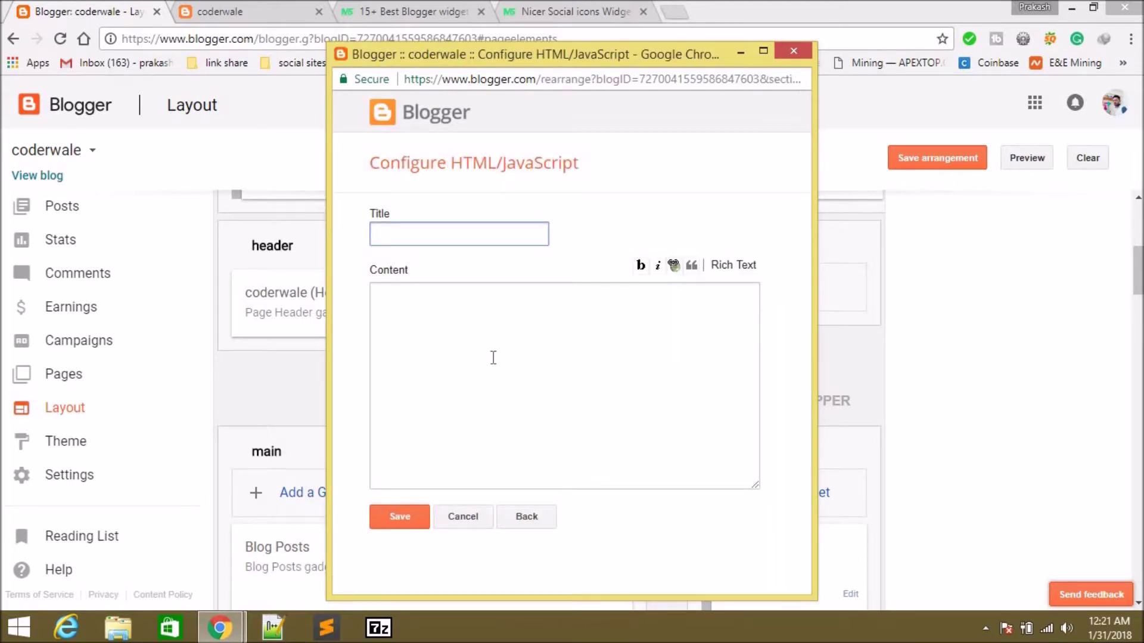
pyautogui.write('follow me')
# Enter an opening and closing style tag in the gadget's content and paste the social icons CSS between them.
pyautogui.click(418, 299)
pyautogui.write('<style></d')
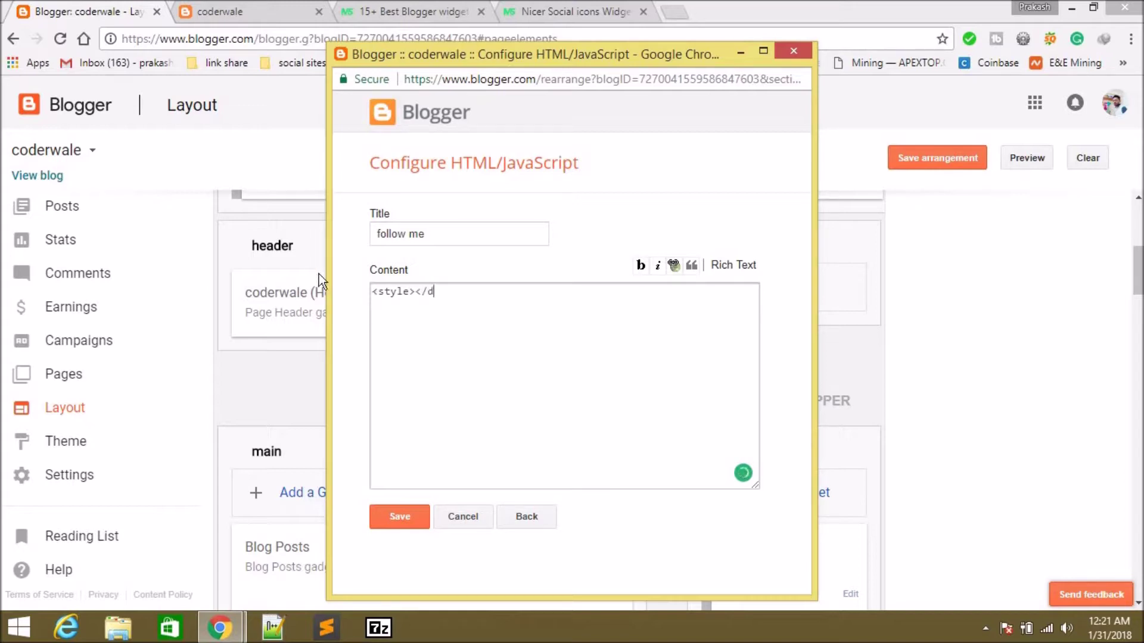
pyautogui.write('y')
pyautogui.press('BackSpace')
pyautogui.press('BackSpace')
pyautogui.write('ty')
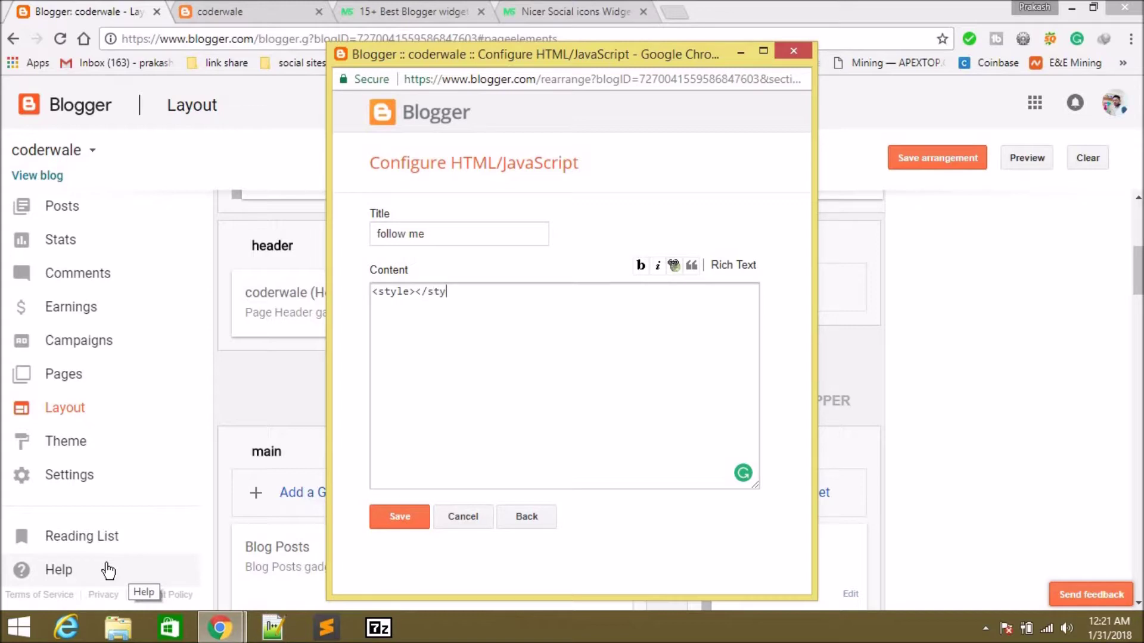
pyautogui.write('le>')
pyautogui.press('Return')
pyautogui.press('Return')
pyautogui.hotkey('ctrl', 'v')
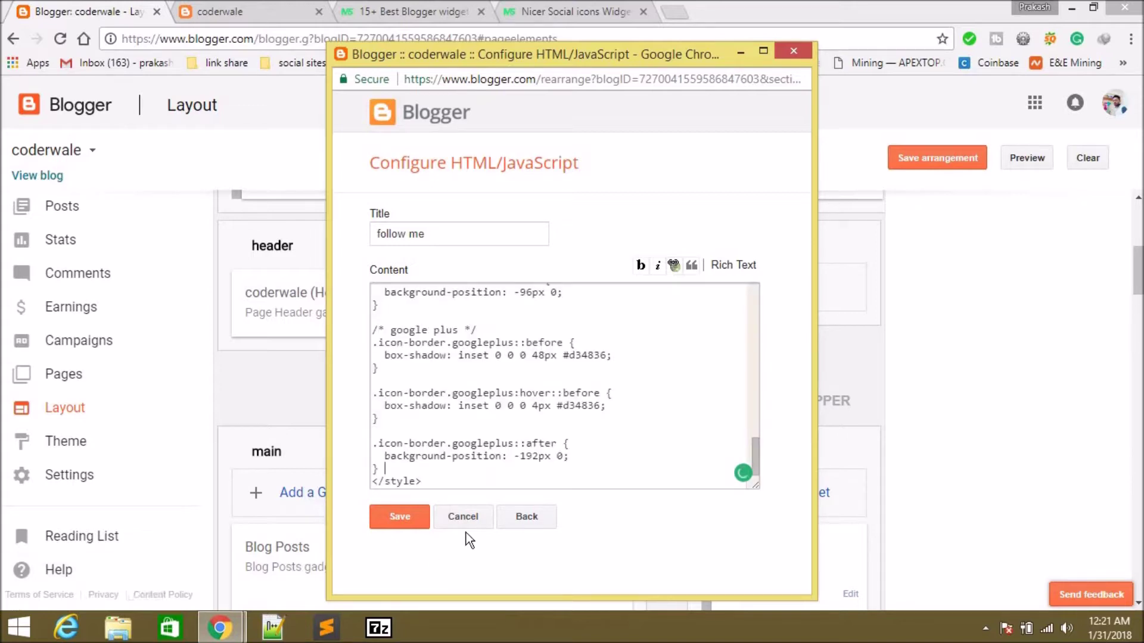
# Copy the tutorial's HTML code with the facebook, twitter and google+ links and paste it below the closing style tag.
pyautogui.click(450, 479)
pyautogui.press('Return')
pyautogui.press('Return')
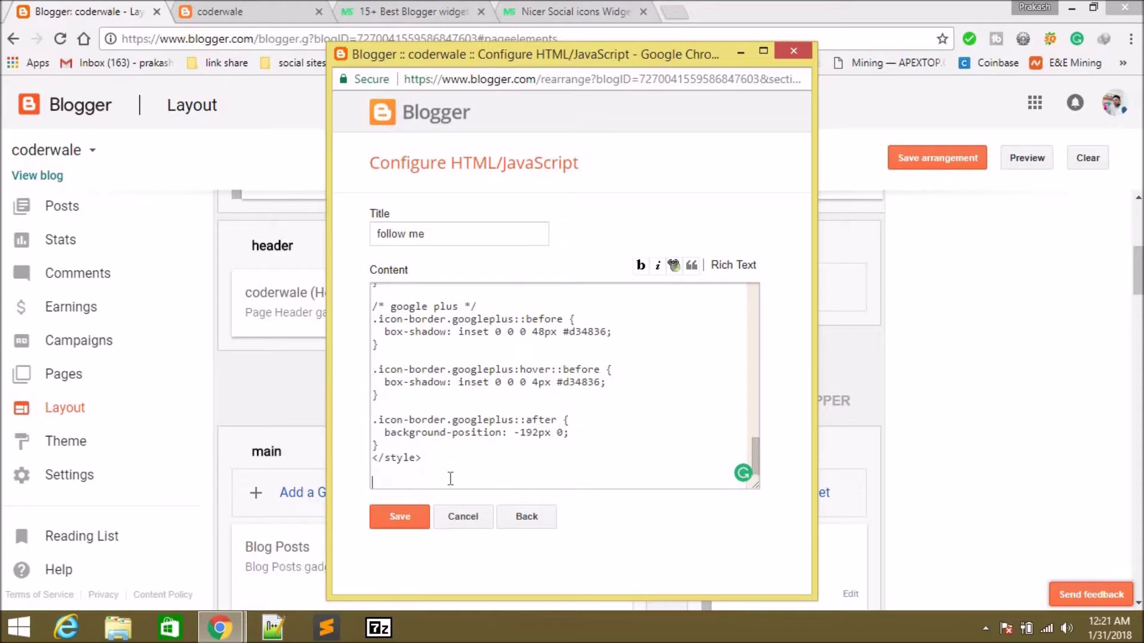
pyautogui.click(739, 52)
pyautogui.click(619, 11)
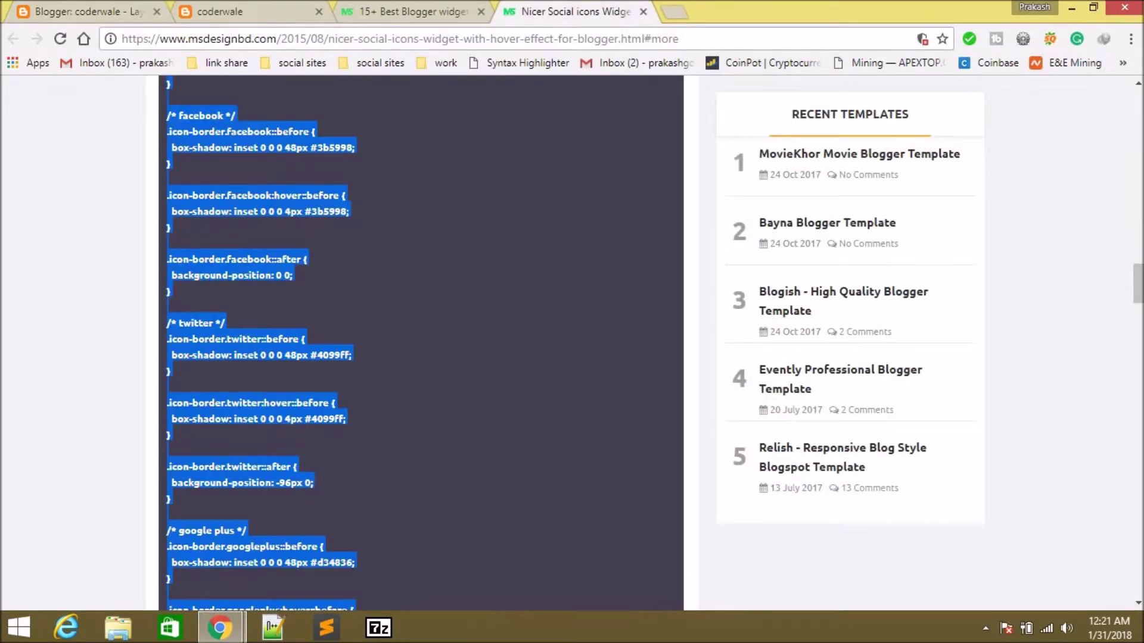
pyautogui.scroll(-8, 567, 470)
pyautogui.doubleClick(568, 474)
pyautogui.hotkey('ctrl', 'c')
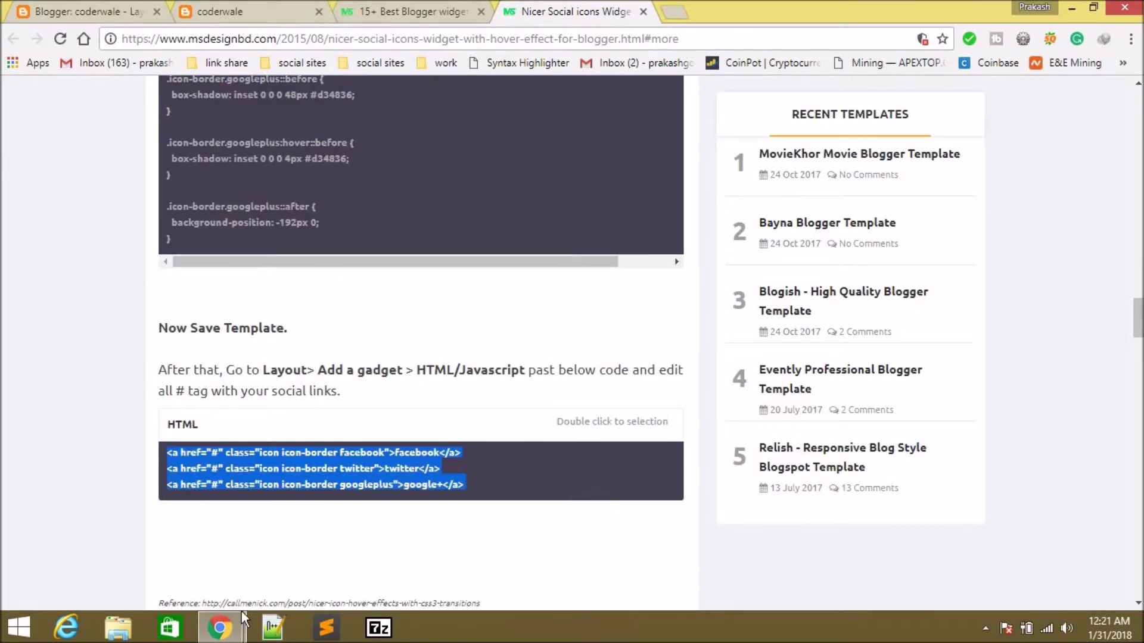
pyautogui.moveTo(225, 633)
pyautogui.click(356, 534)
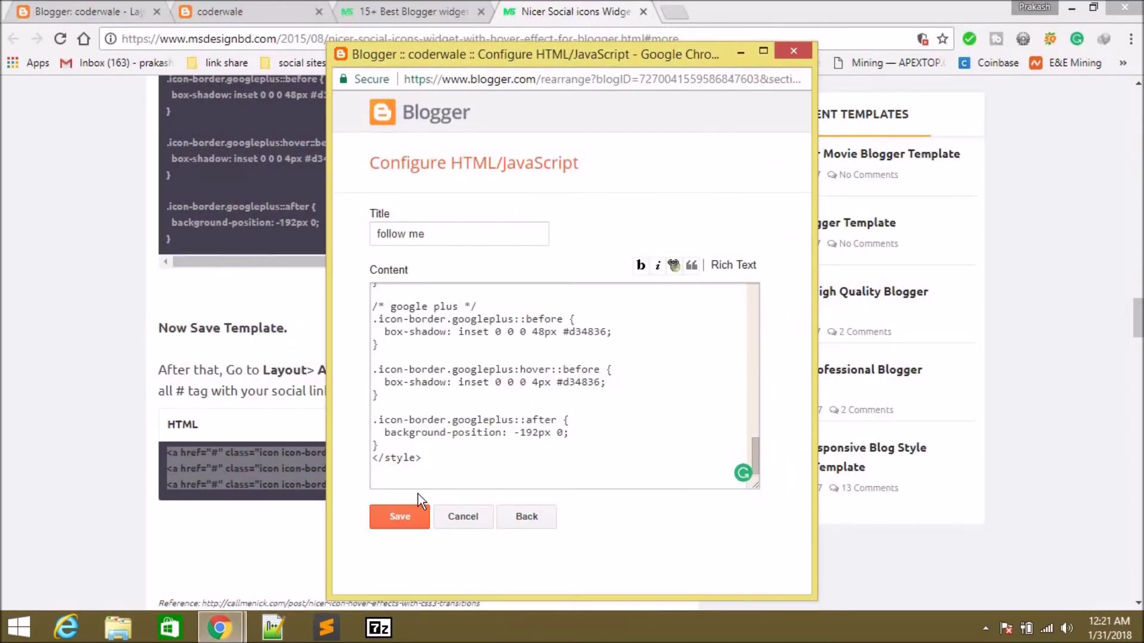
pyautogui.hotkey('ctrl', 'v')
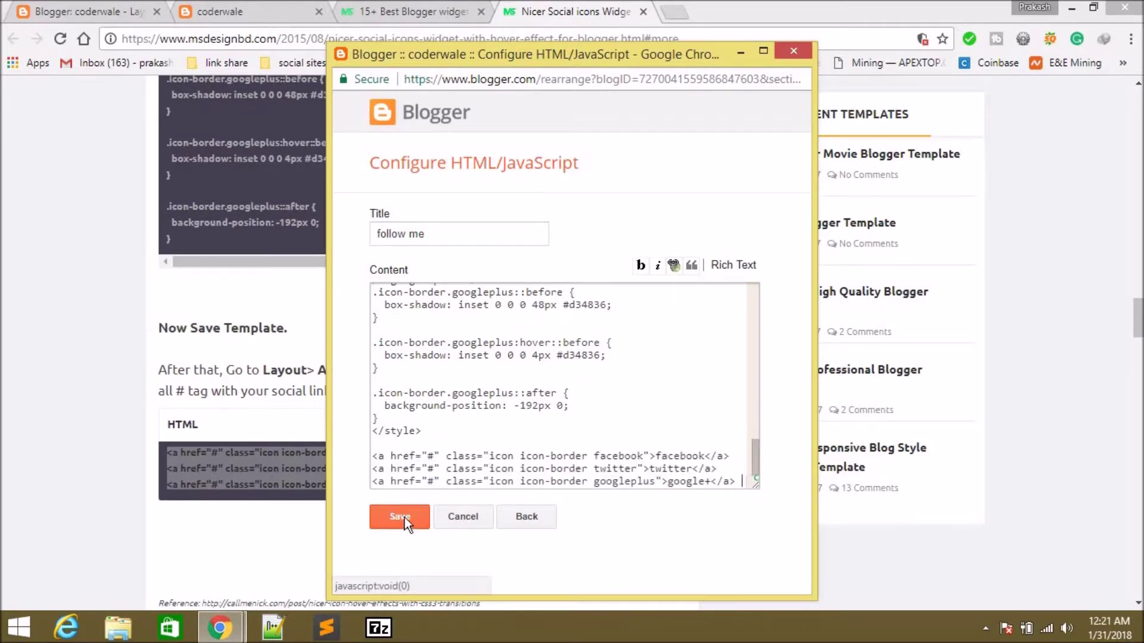
# Save the new "follow me" gadget and save the layout arrangement.
pyautogui.click(405, 516)
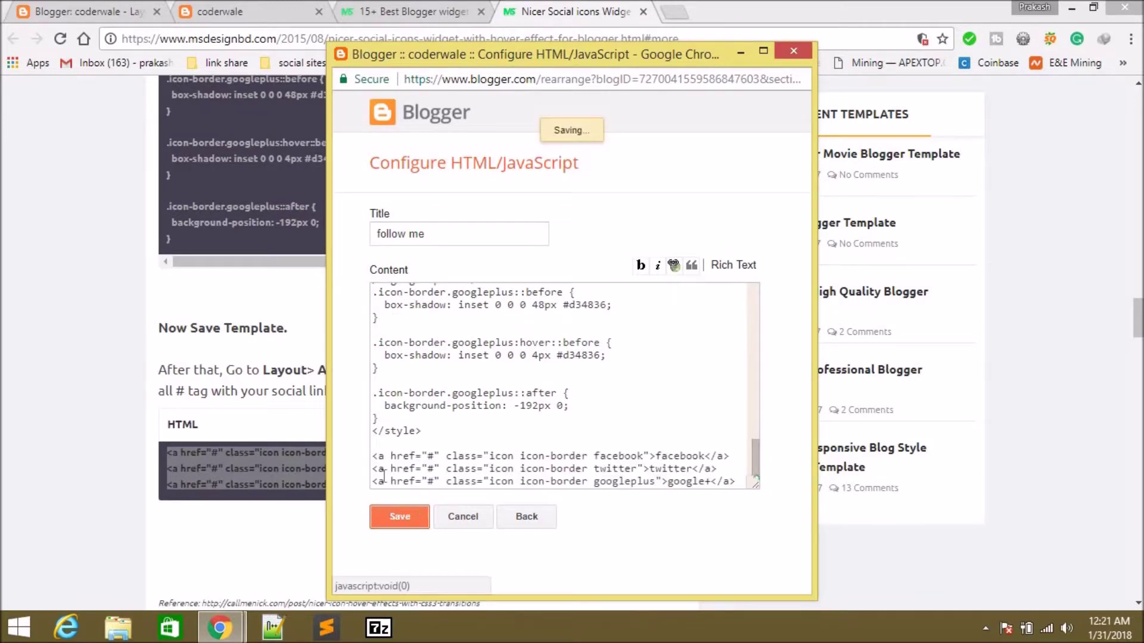
pyautogui.click(112, 2)
pyautogui.click(959, 171)
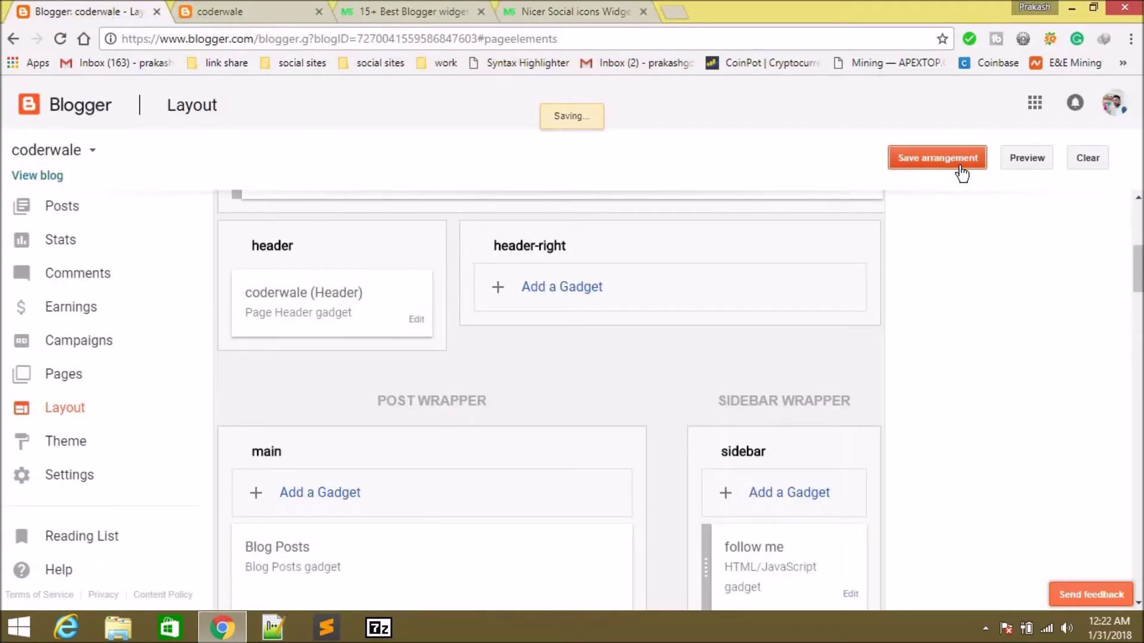
# Reload the live coderwale blog and check how the social icons widget looks in the sidebar.
pyautogui.click(293, 8)
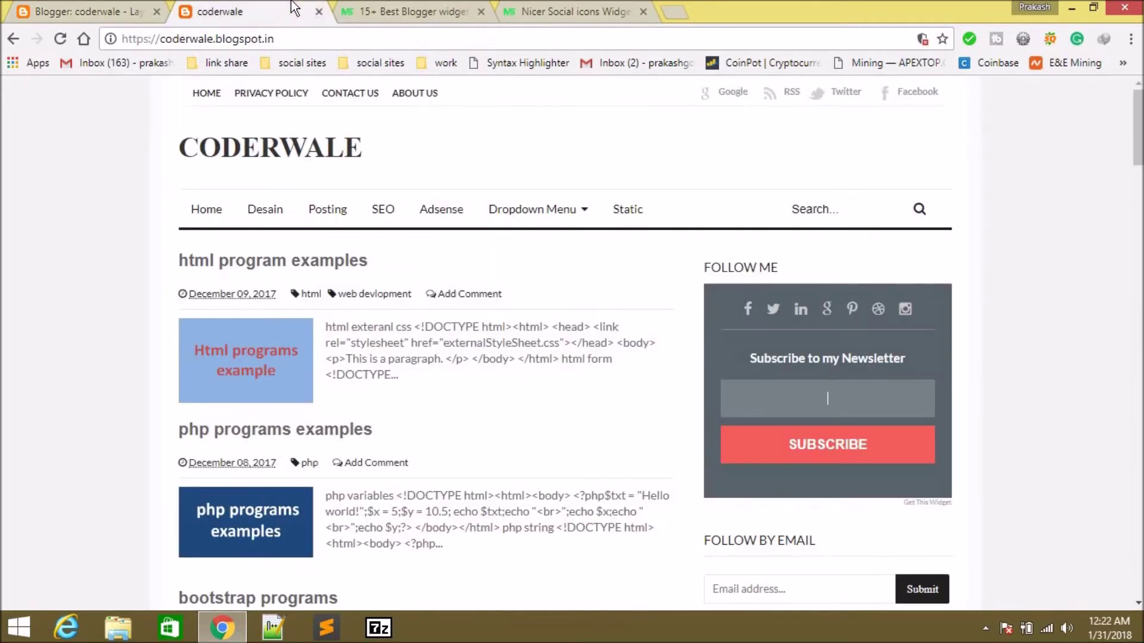
pyautogui.click(59, 38)
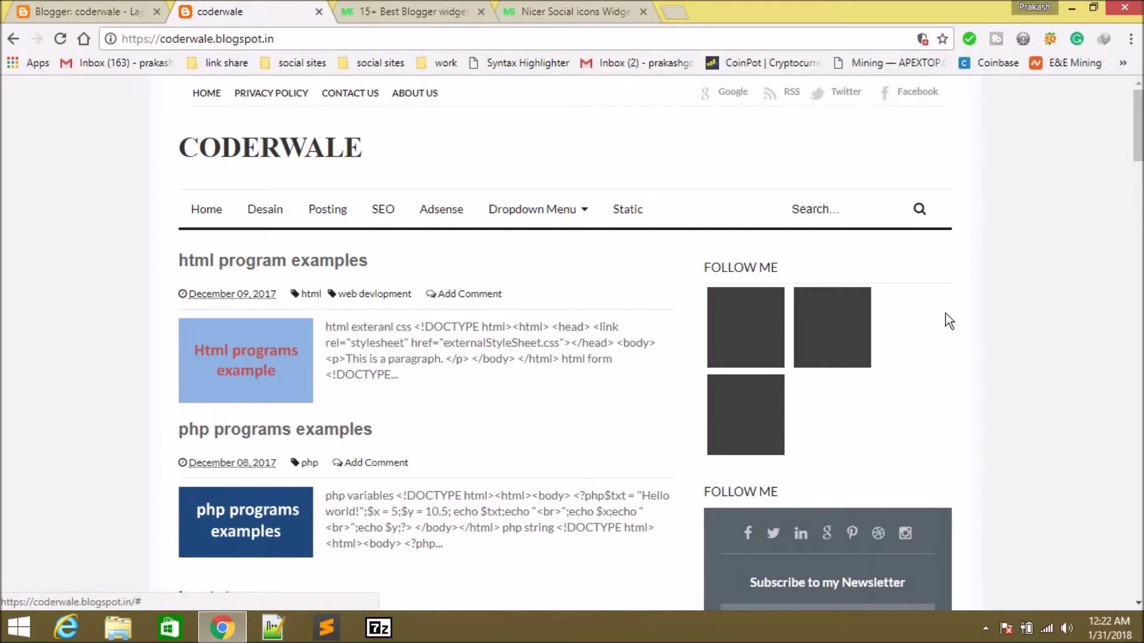
pyautogui.click(61, 42)
# Reopen the upper "follow me" gadget in the sidebar and delete "overflow: hidden;" from its .icon CSS rule.
pyautogui.click(88, 9)
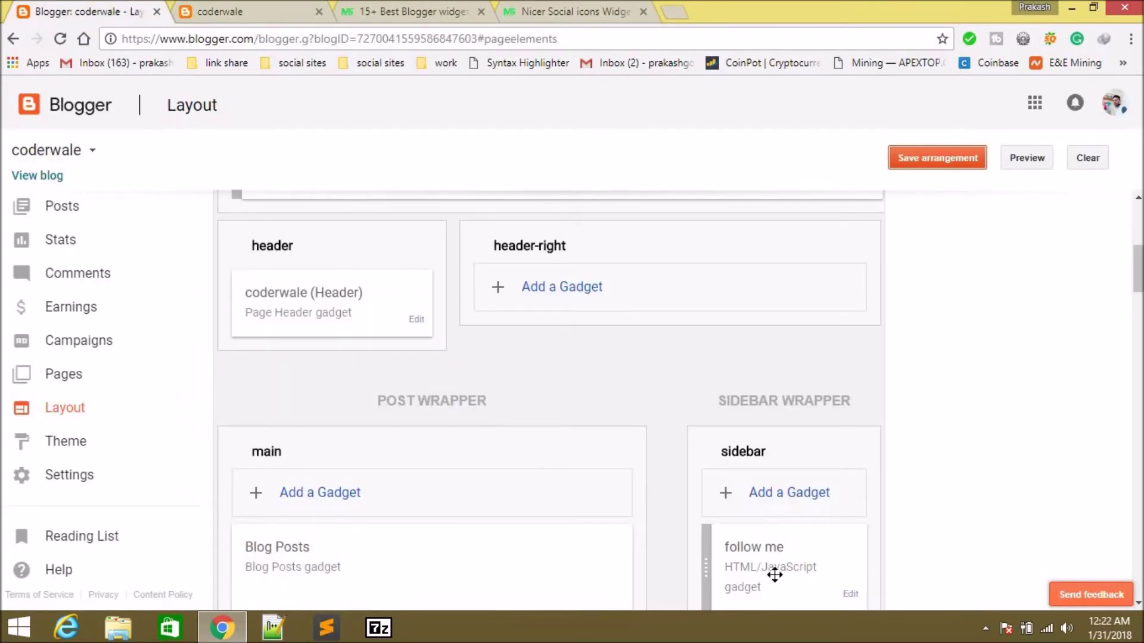
pyautogui.scroll(-1, 680, 400)
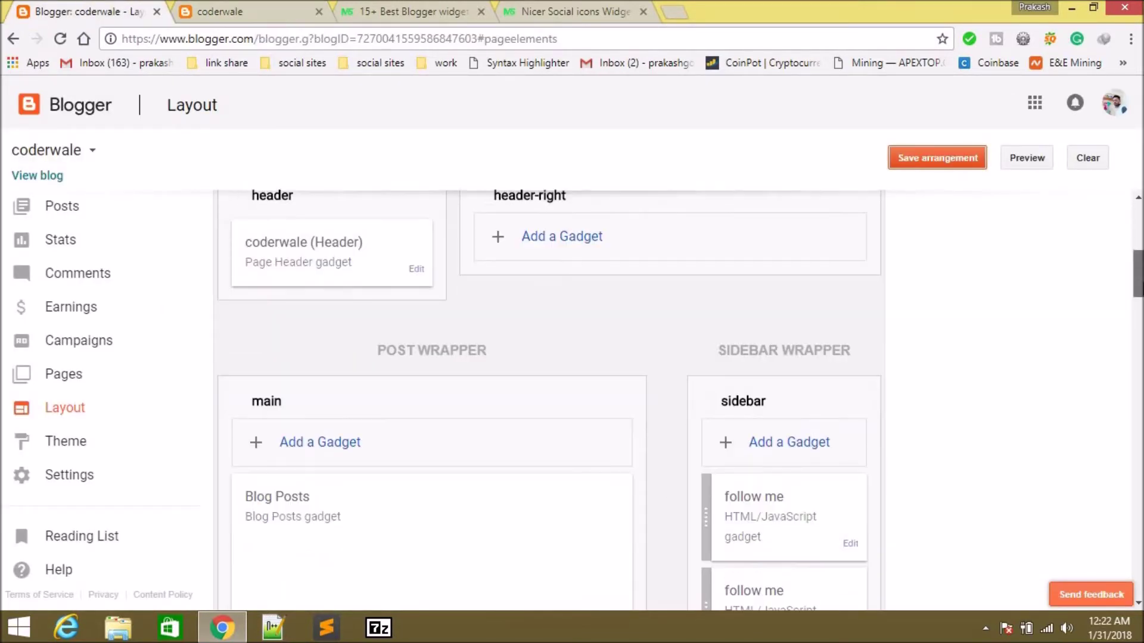
pyautogui.click(851, 545)
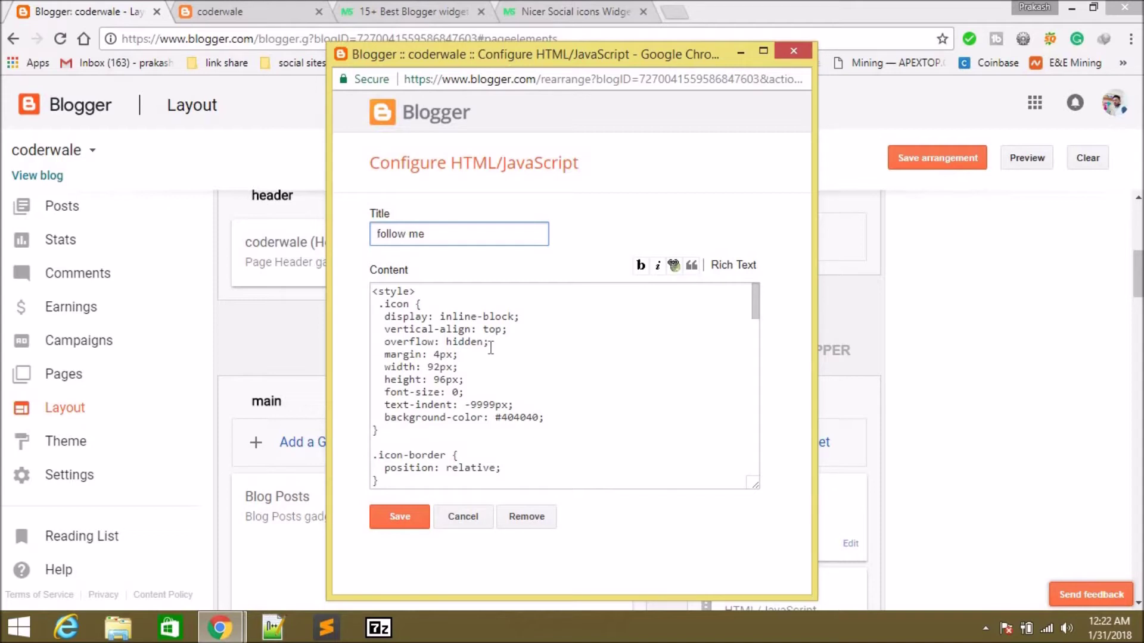
pyautogui.moveTo(490, 348); pyautogui.dragTo(373, 352)
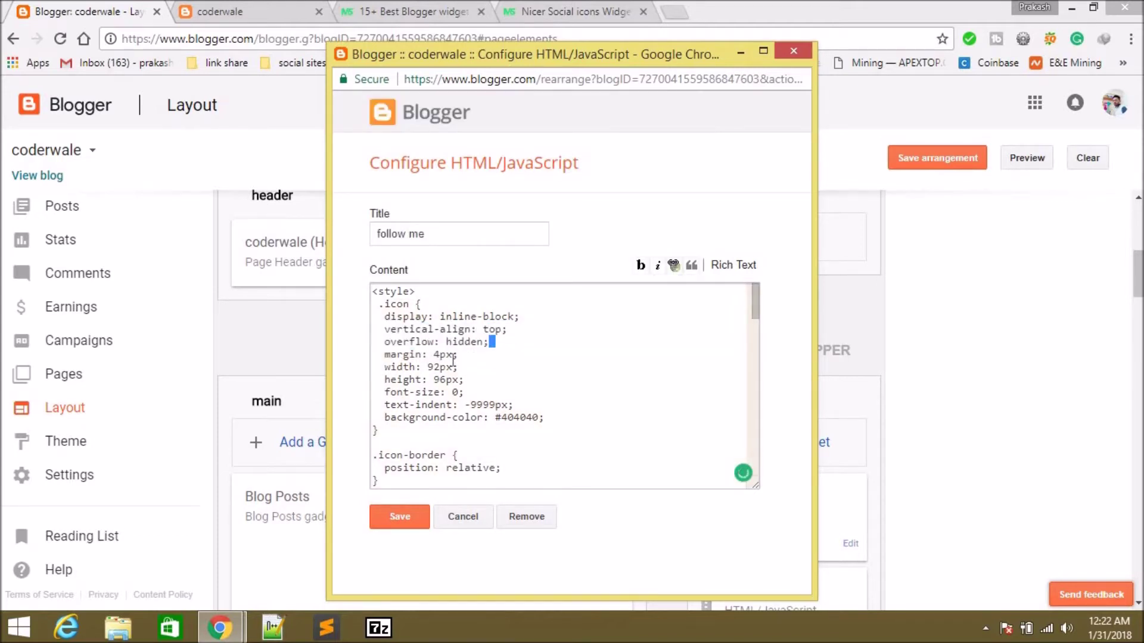
pyautogui.click(486, 366)
pyautogui.click(493, 344)
pyautogui.press('BackSpace')
pyautogui.press('BackSpace')
pyautogui.press('BackSpace')
pyautogui.press('BackSpace')
pyautogui.press('BackSpace')
pyautogui.press('BackSpace')
pyautogui.press('BackSpace')
pyautogui.press('BackSpace')
pyautogui.press('BackSpace')
pyautogui.press('BackSpace')
pyautogui.press('BackSpace')
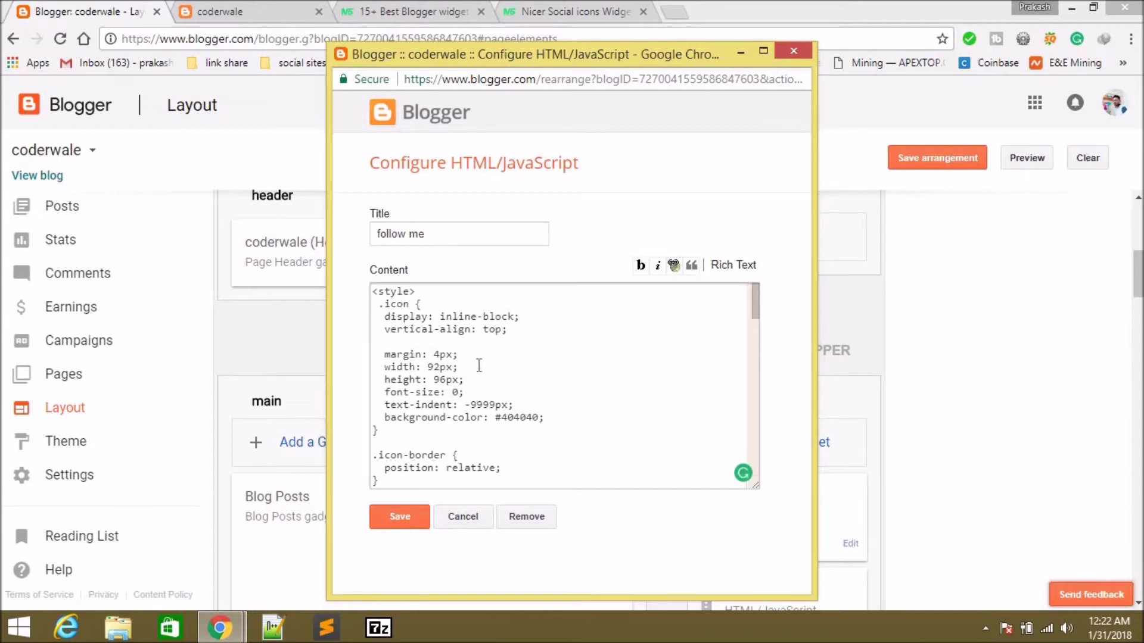
# Set the margin in the gadget's .icon rule to 2px.
pyautogui.click(442, 353)
pyautogui.press('BackSpace')
pyautogui.write('2')
# Save the edited gadget and the arrangement, and check the social icons on the live blog.
pyautogui.click(405, 516)
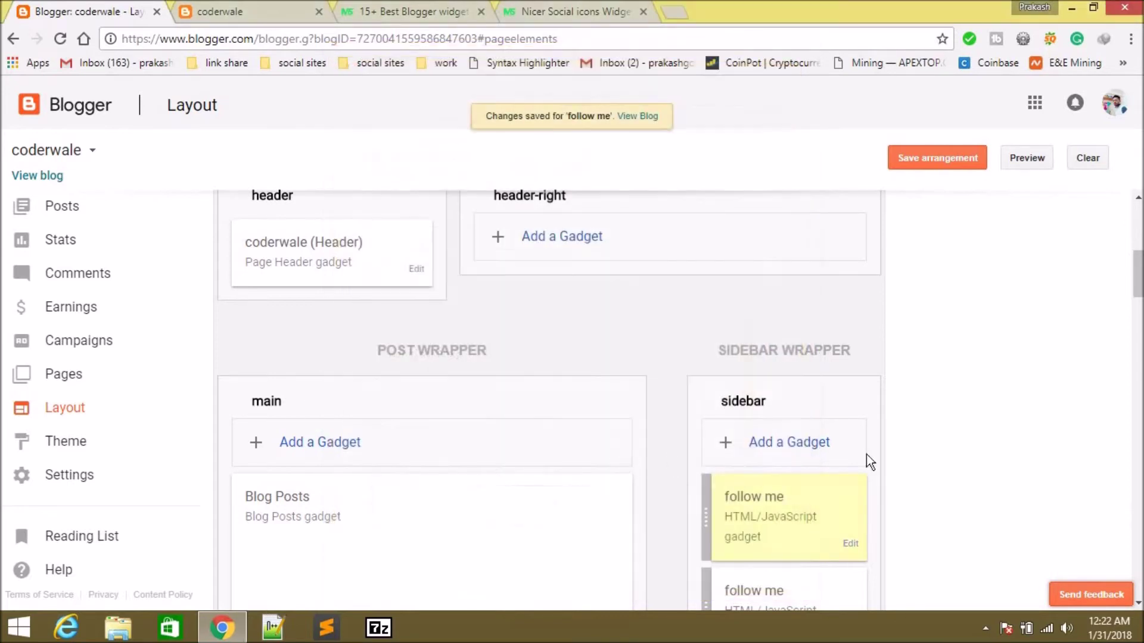
pyautogui.click(927, 162)
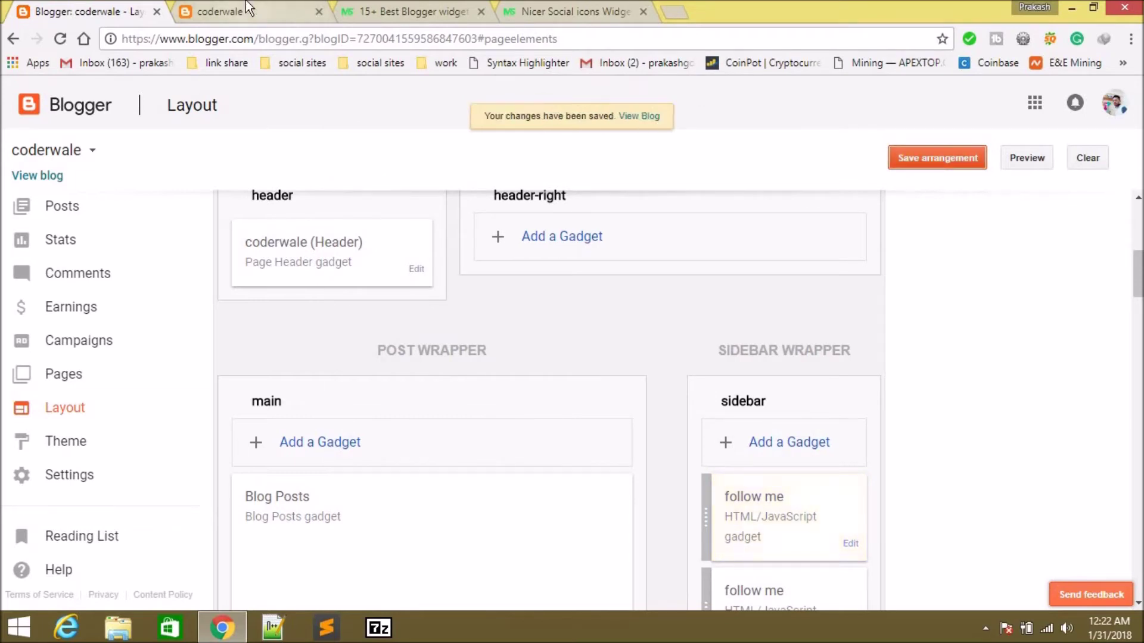
pyautogui.click(250, 11)
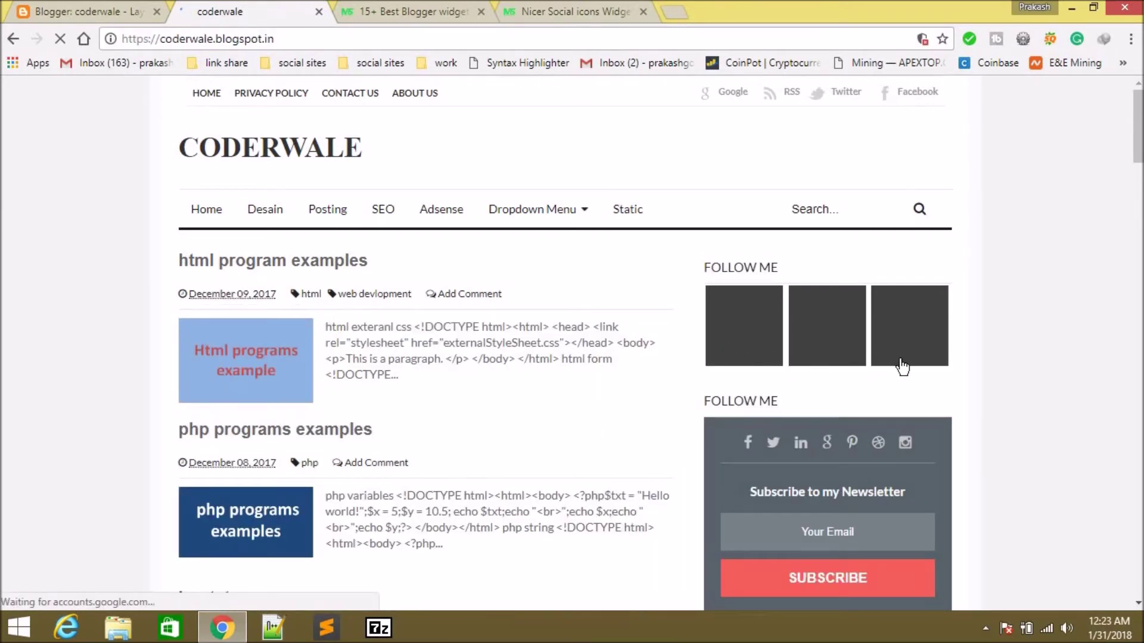
# Read through the upper "follow me" gadget's CSS down to the Google Plus rules, and save the gadget and arrangement again.
pyautogui.click(75, 17)
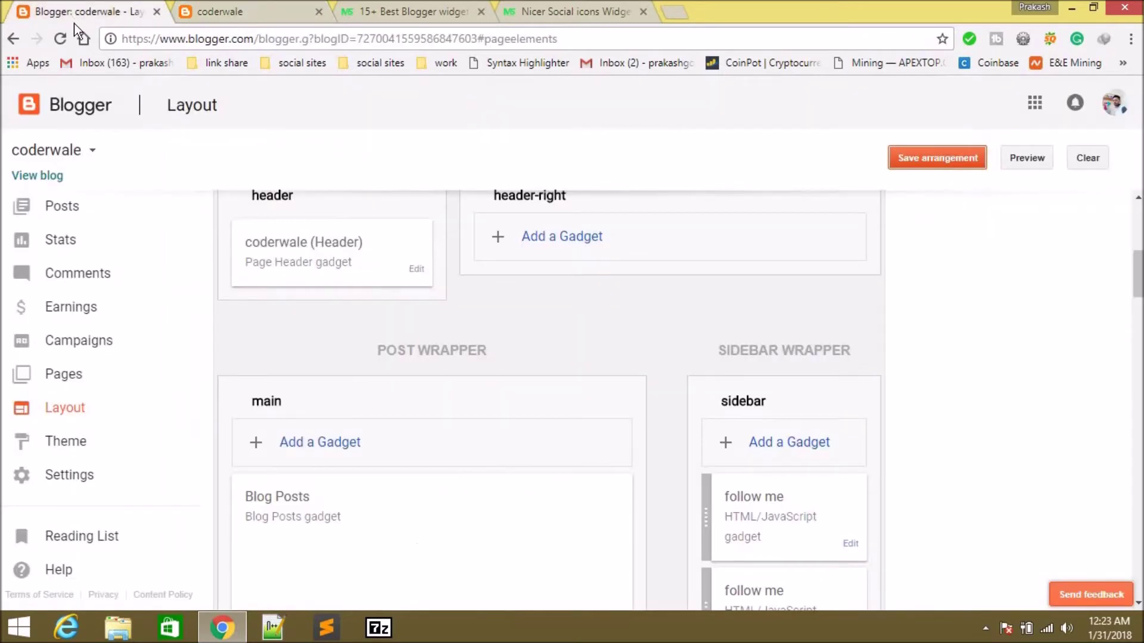
pyautogui.click(850, 544)
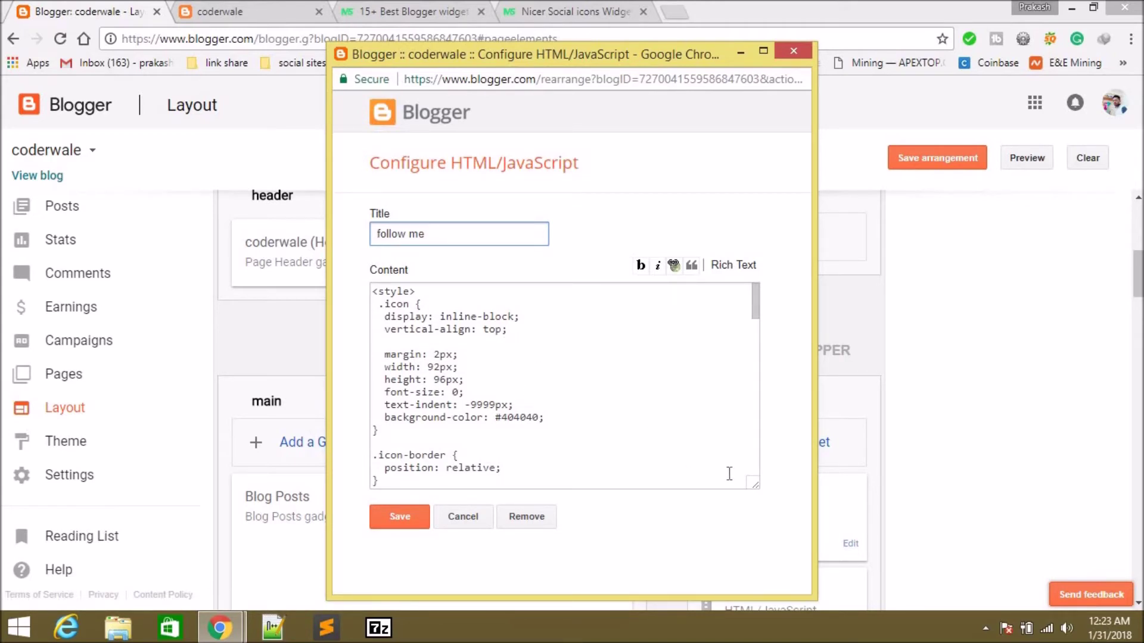
pyautogui.scroll(-2, 752, 453)
pyautogui.scroll(-2, 752, 453)
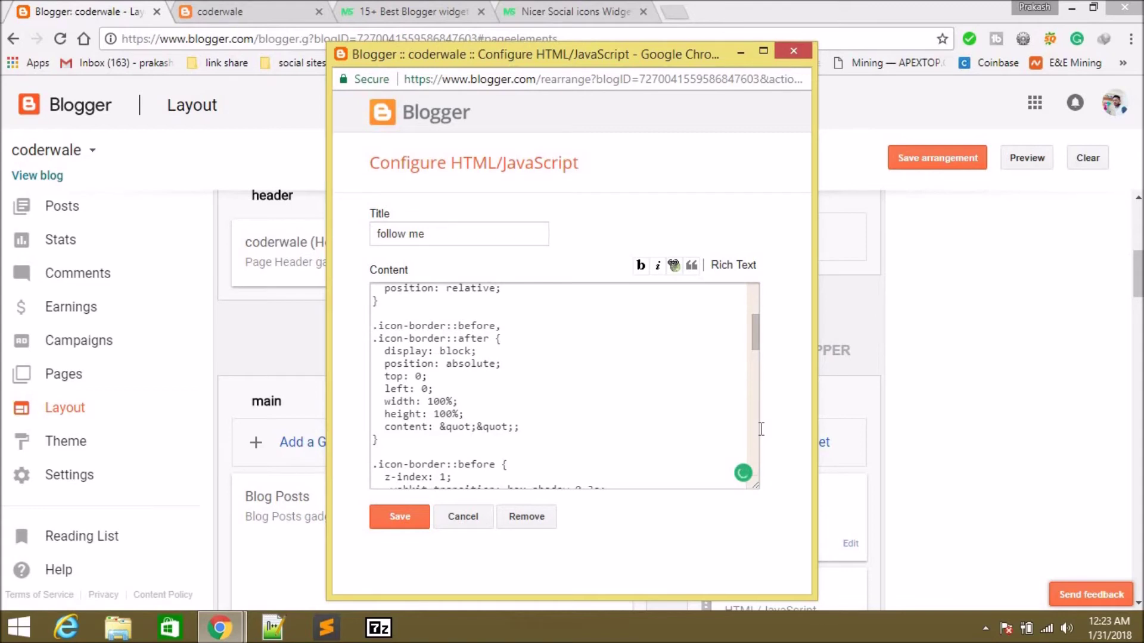
pyautogui.scroll(-3, 755, 447)
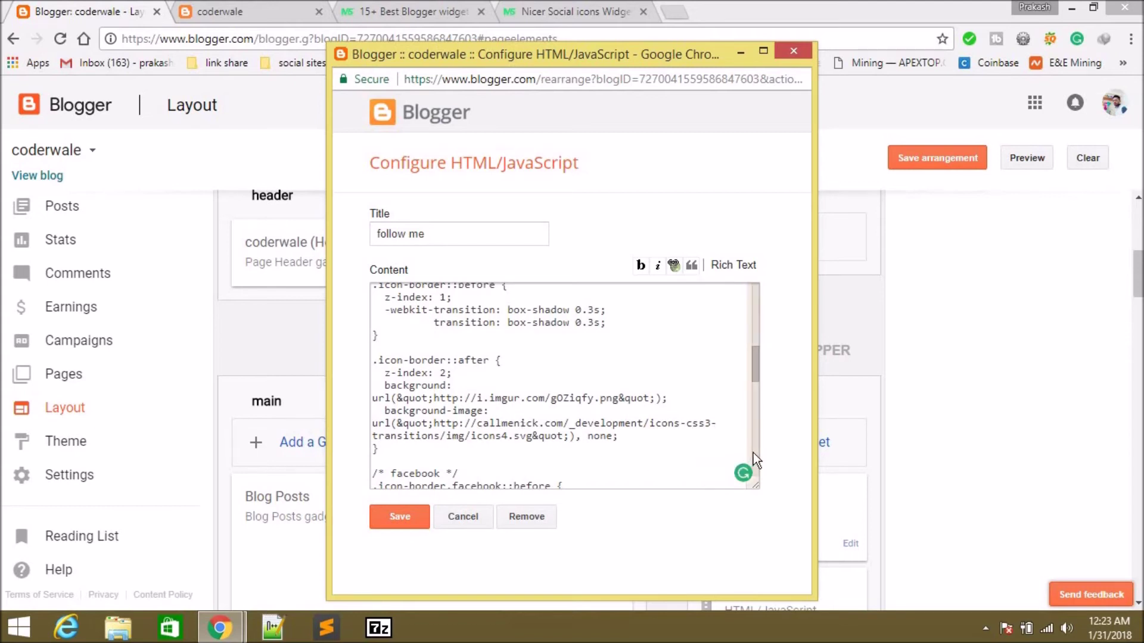
pyautogui.scroll(-3, 752, 453)
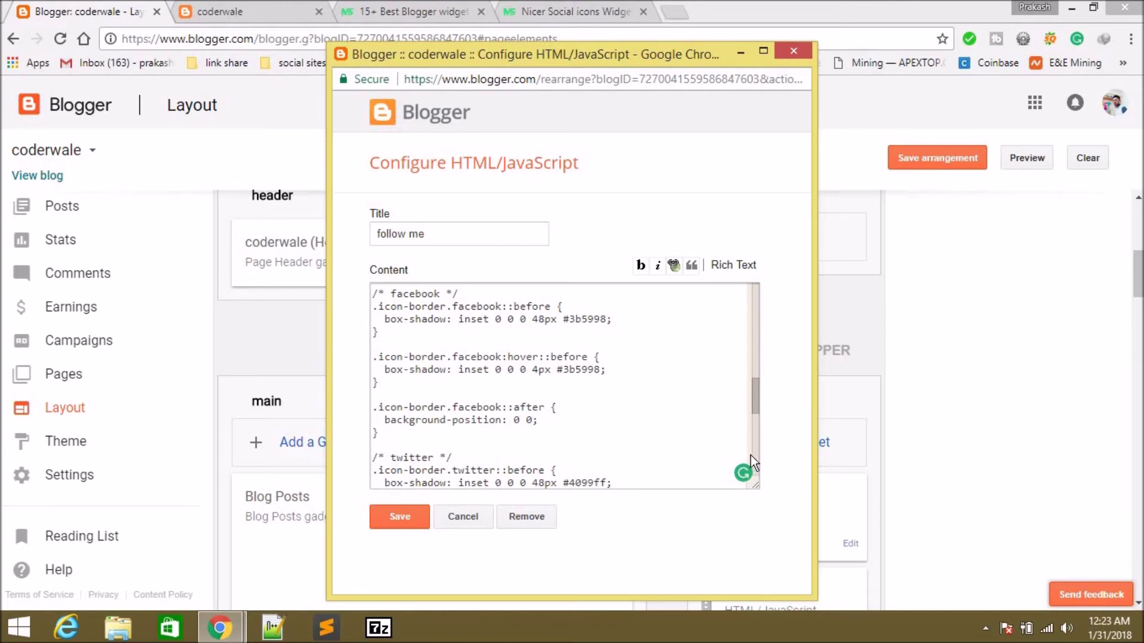
pyautogui.scroll(-3, 753, 457)
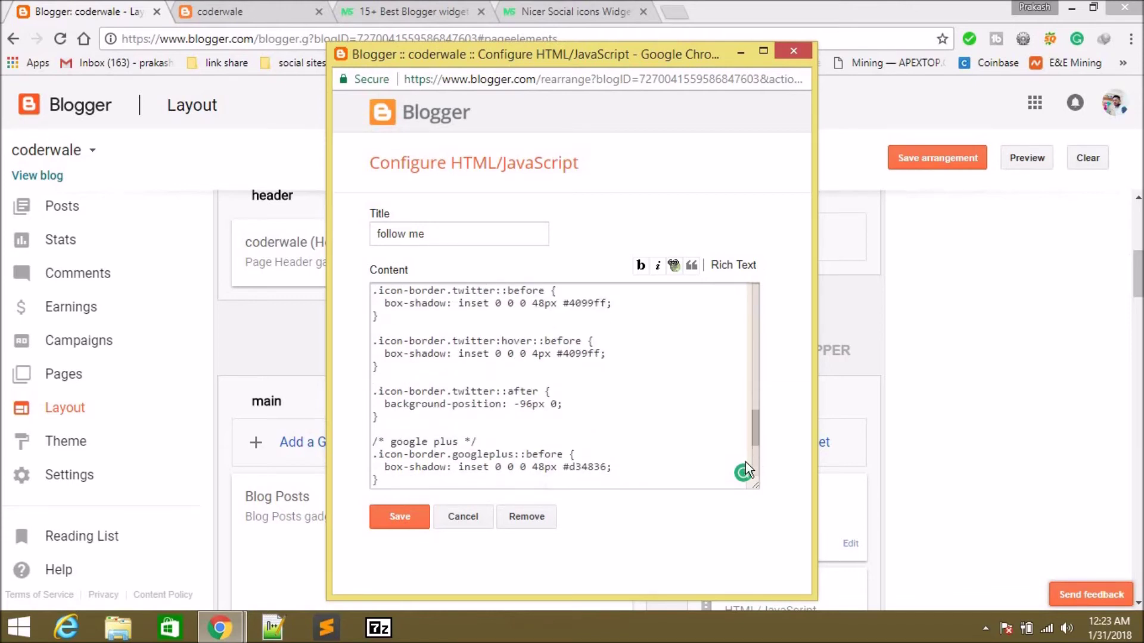
pyautogui.click(409, 511)
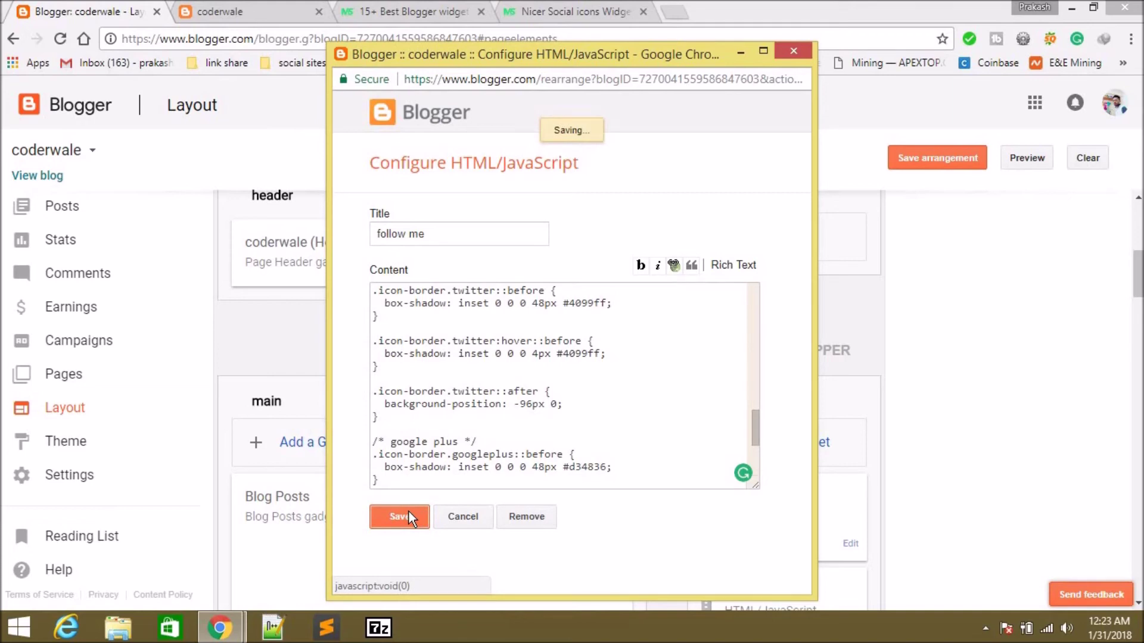
pyautogui.click(932, 159)
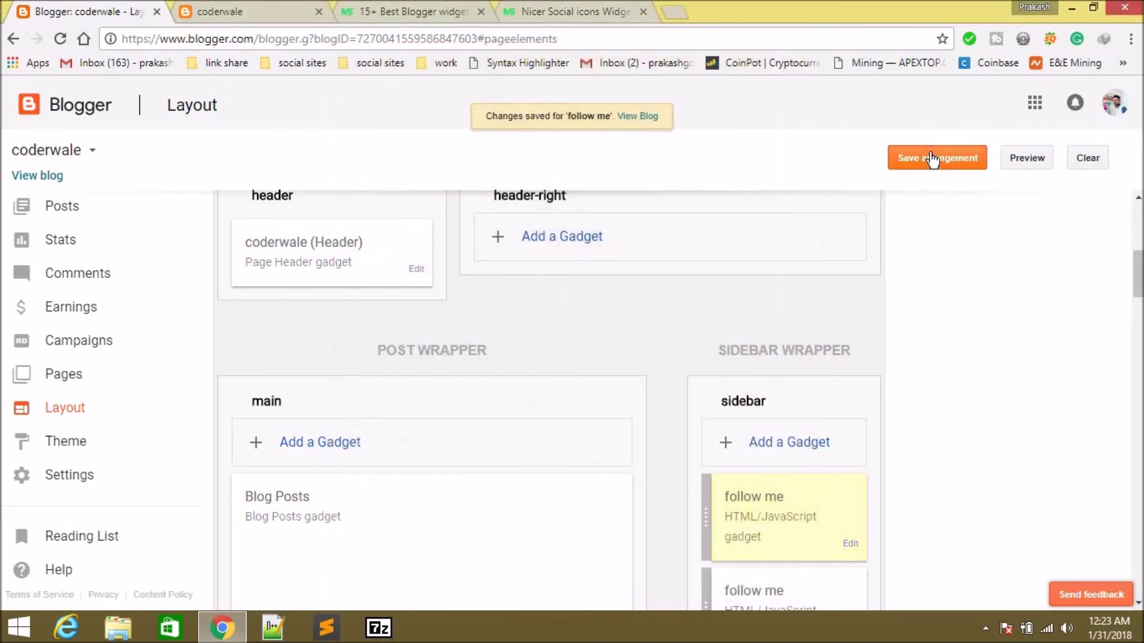
# Open the blog's post list in Blogger, and reload the live coderwale blog to review the sidebar's social icons and subscribe box.
pyautogui.click(136, 216)
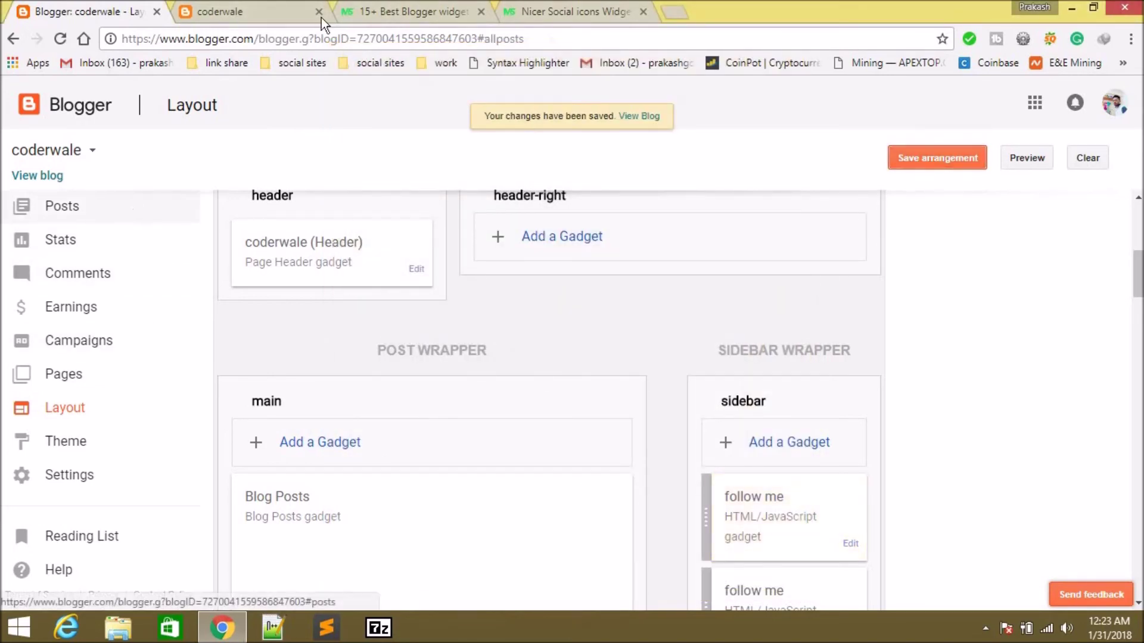
pyautogui.click(280, 13)
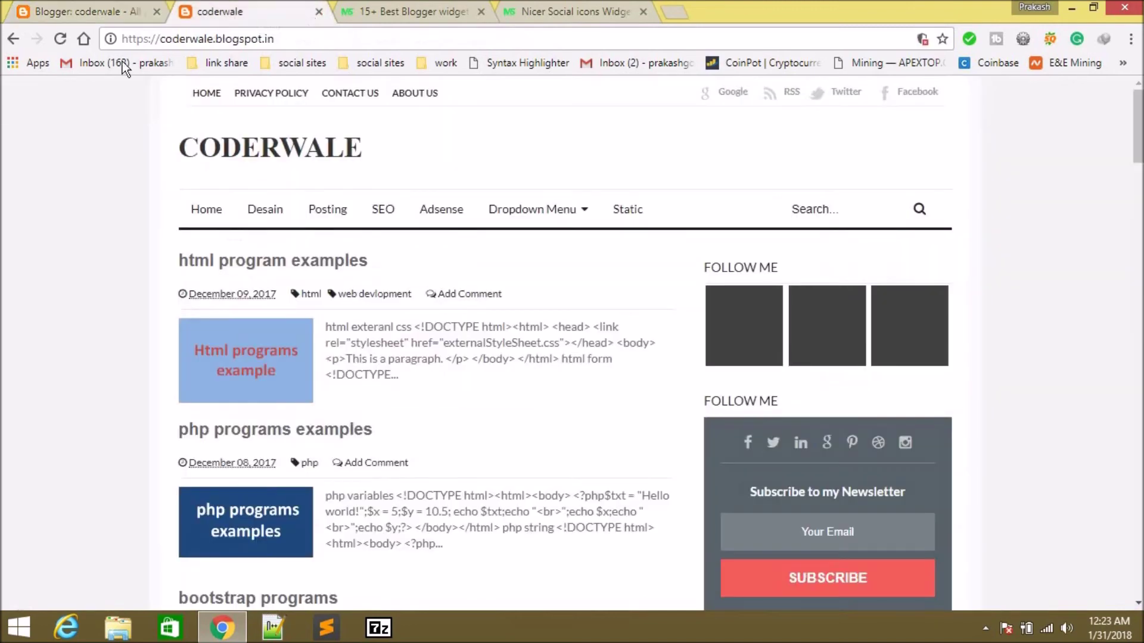
pyautogui.click(69, 38)
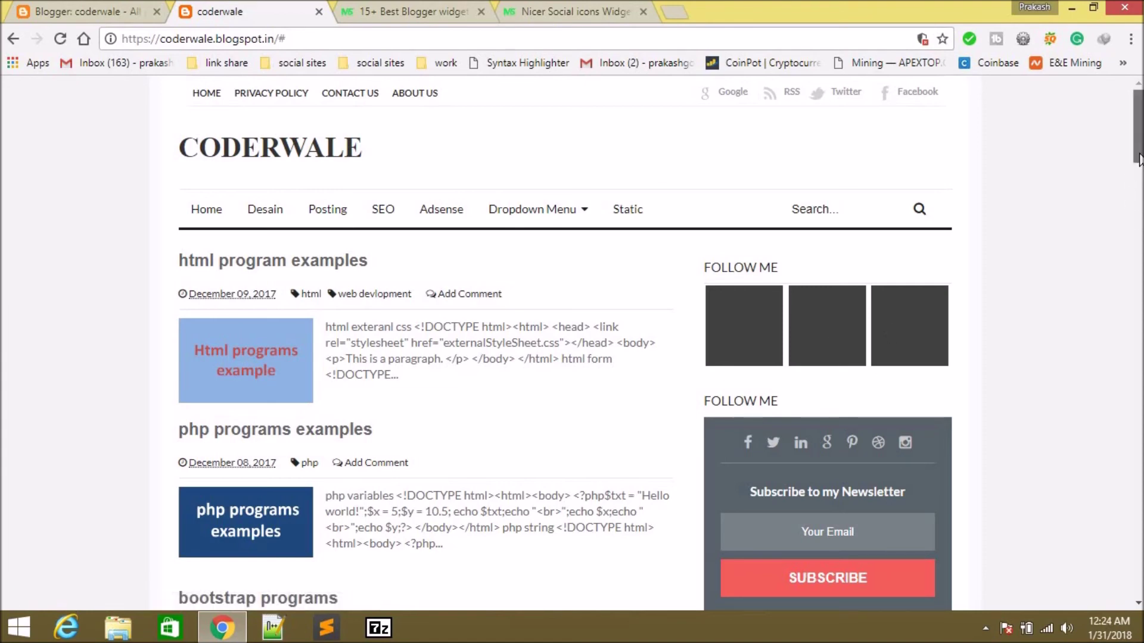
pyautogui.scroll(-4, 1138, 158)
pyautogui.scroll(4, 1138, 157)
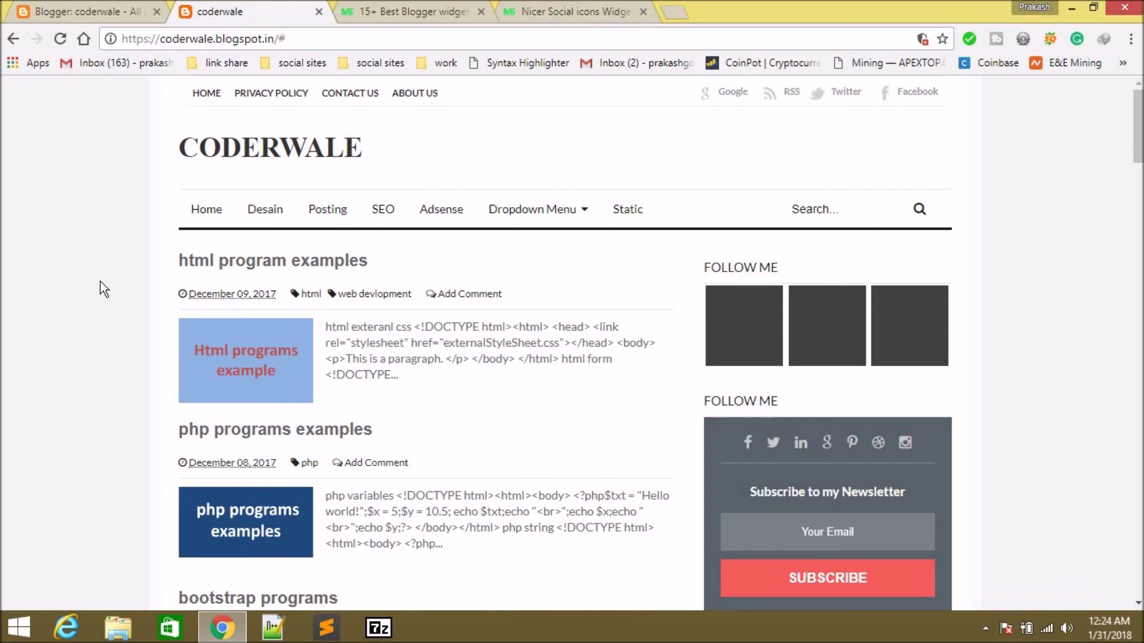
pyautogui.press('super+d')
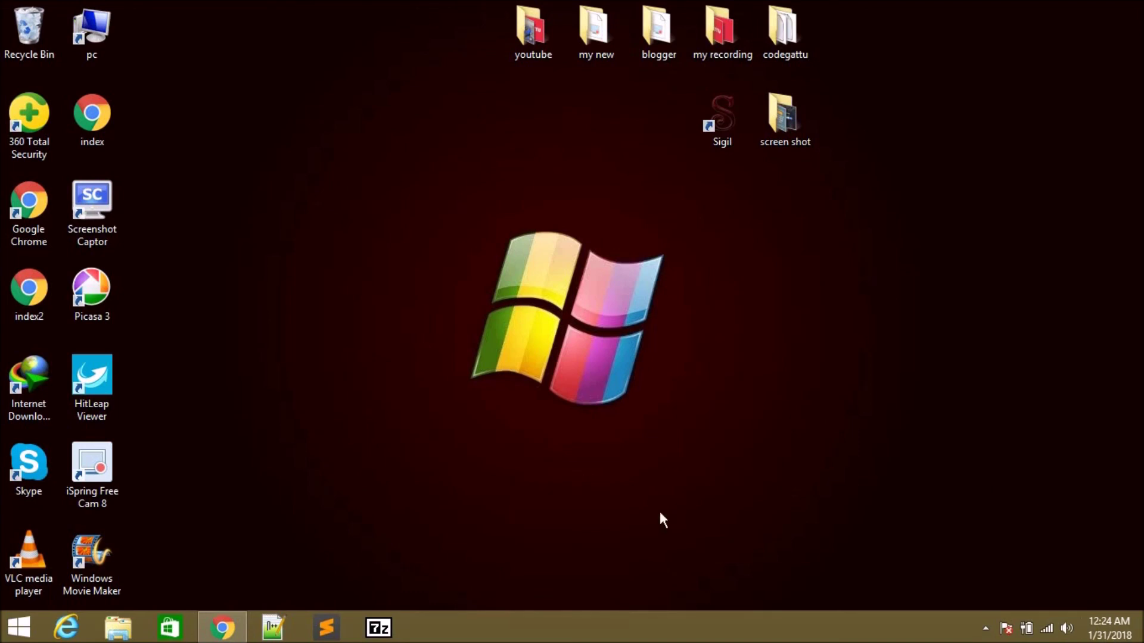
pyautogui.click(222, 627)
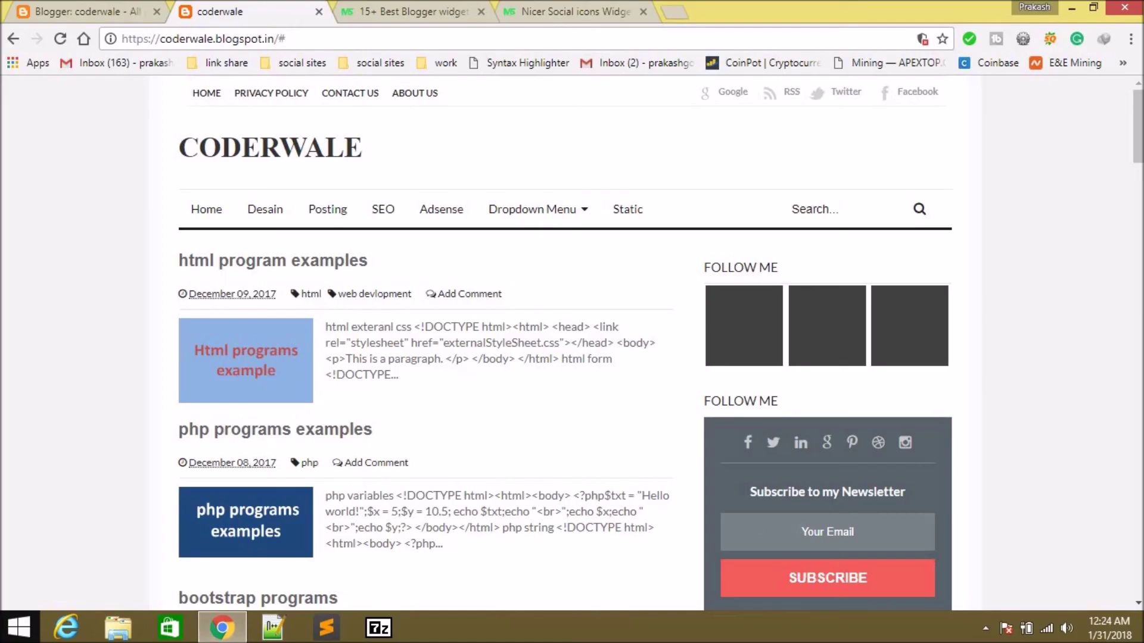